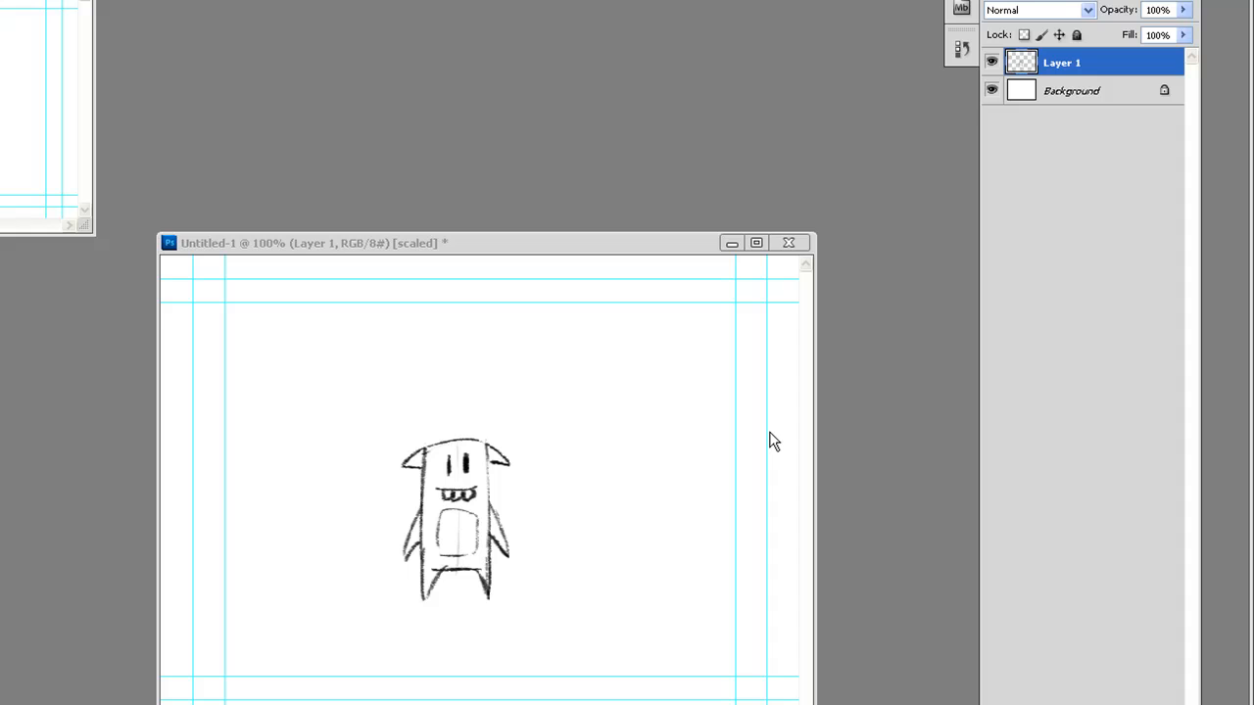
Step: Hide Layer 1 with the monster sketch and reposition the larger document window
{"action": "left_click_drag", "start_coordinate": [635, 244], "coordinate": [651, 240]}
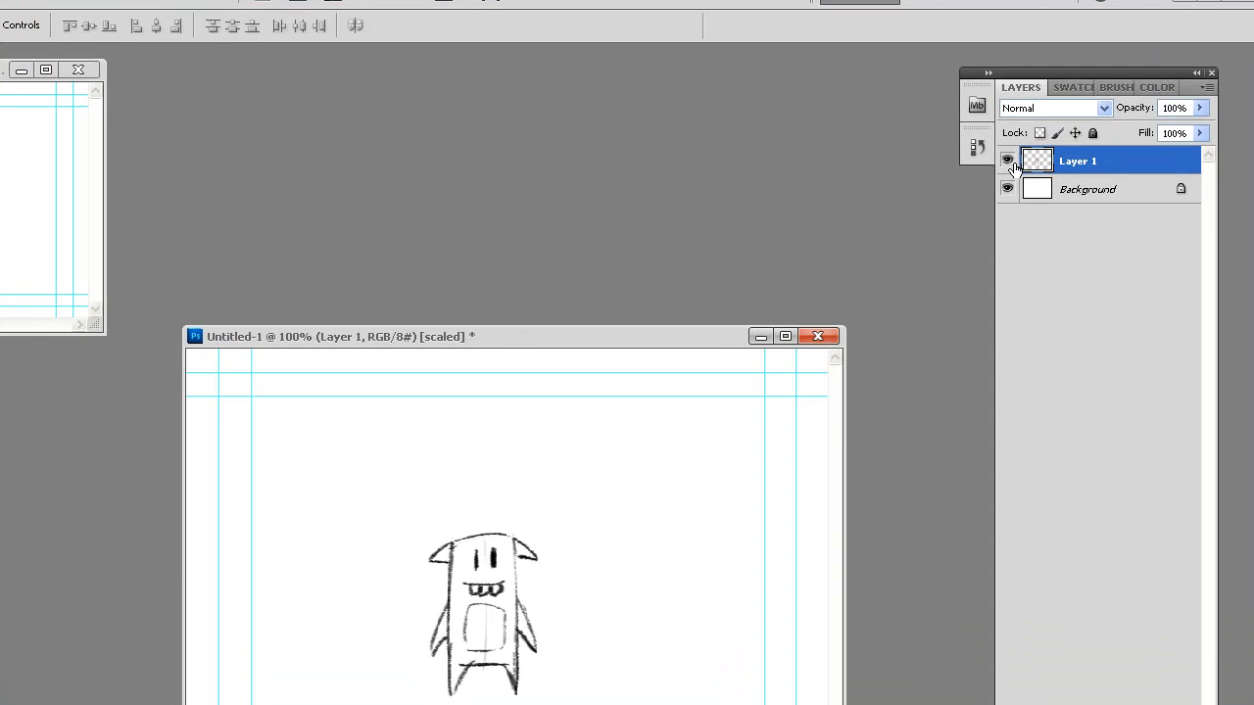
{"action": "left_click", "coordinate": [940, 110]}
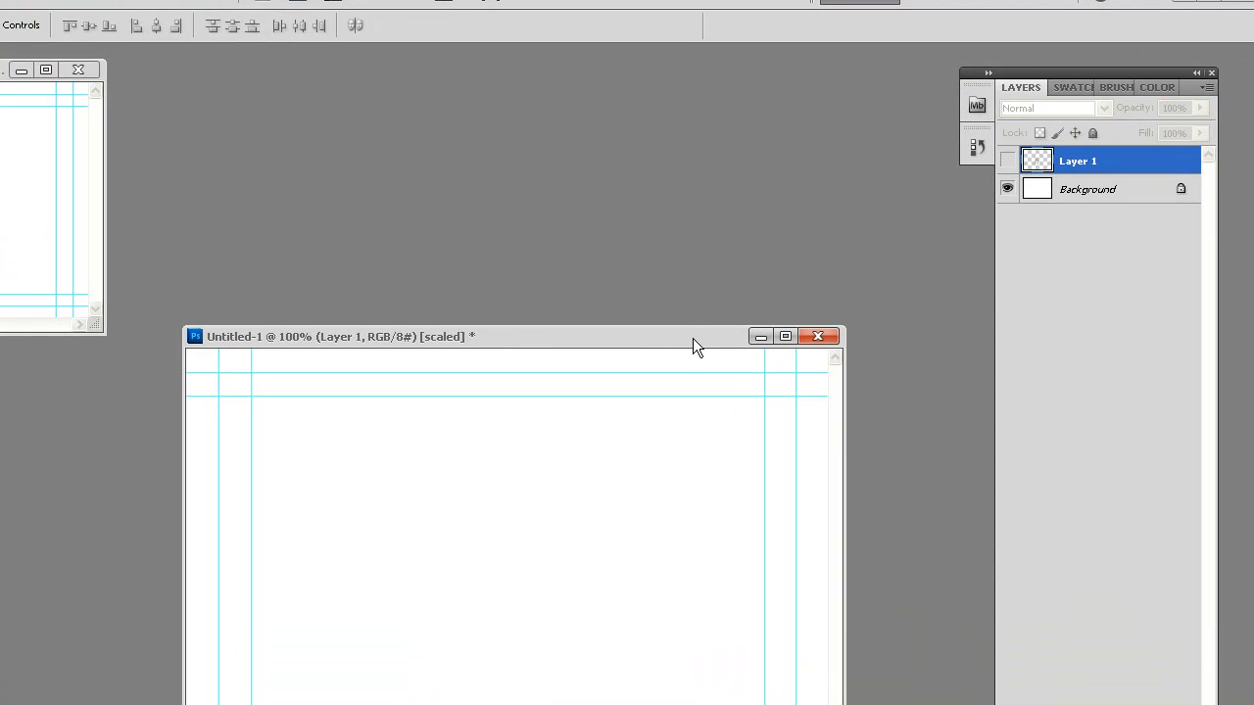
{"action": "left_click_drag", "start_coordinate": [694, 337], "coordinate": [672, 345]}
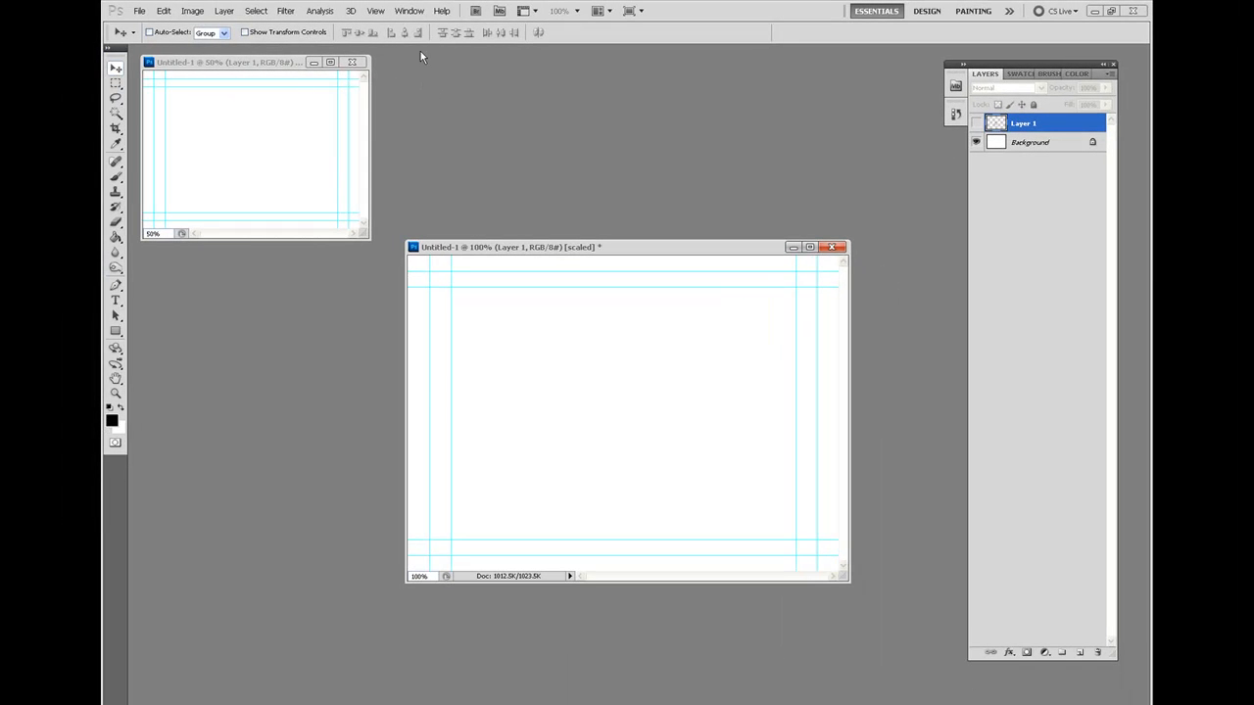
Step: Open the Animation timeline and arrange it below the larger document window
{"action": "left_click", "coordinate": [409, 11]}
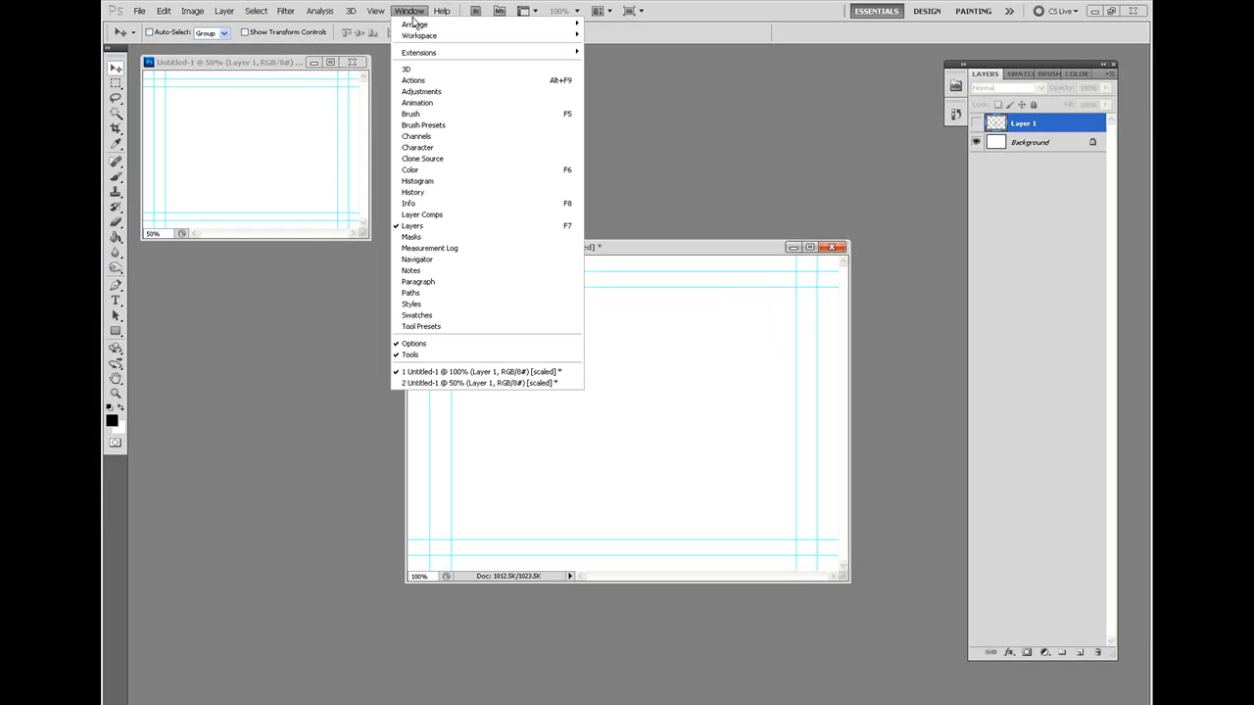
{"action": "left_click", "coordinate": [474, 104]}
{"action": "left_click_drag", "start_coordinate": [772, 609], "coordinate": [795, 615]}
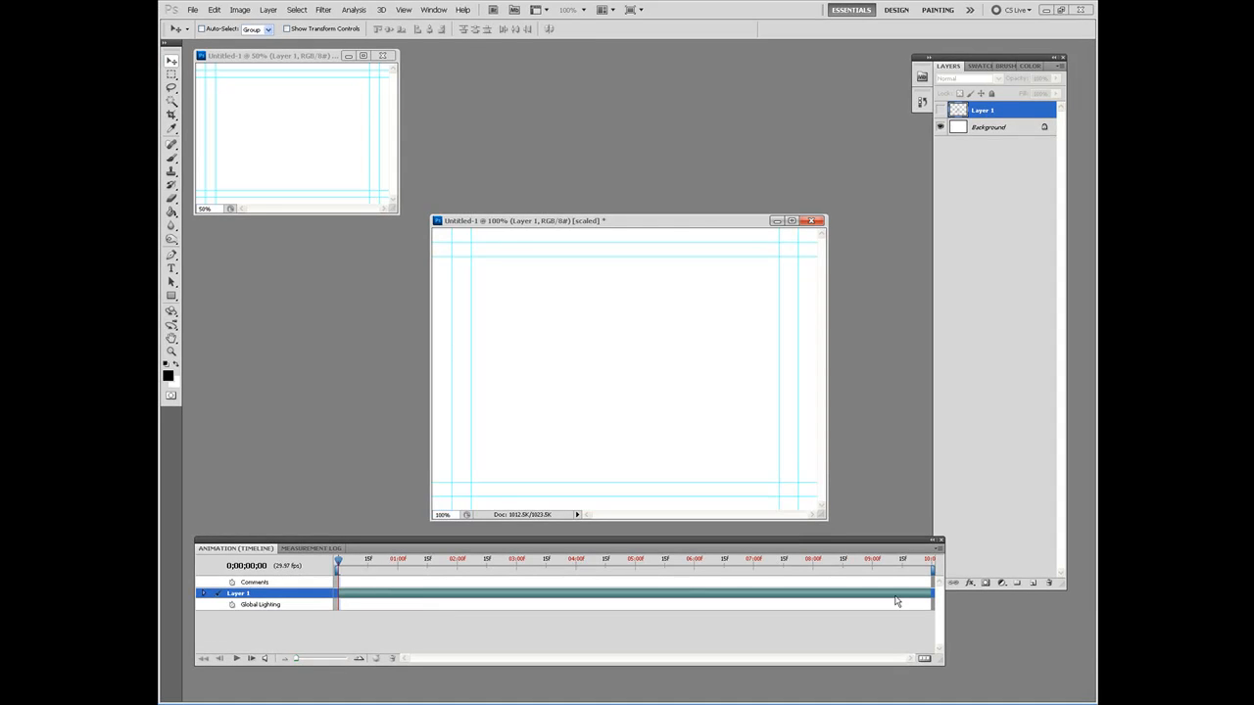
{"action": "left_click_drag", "start_coordinate": [705, 224], "coordinate": [713, 191]}
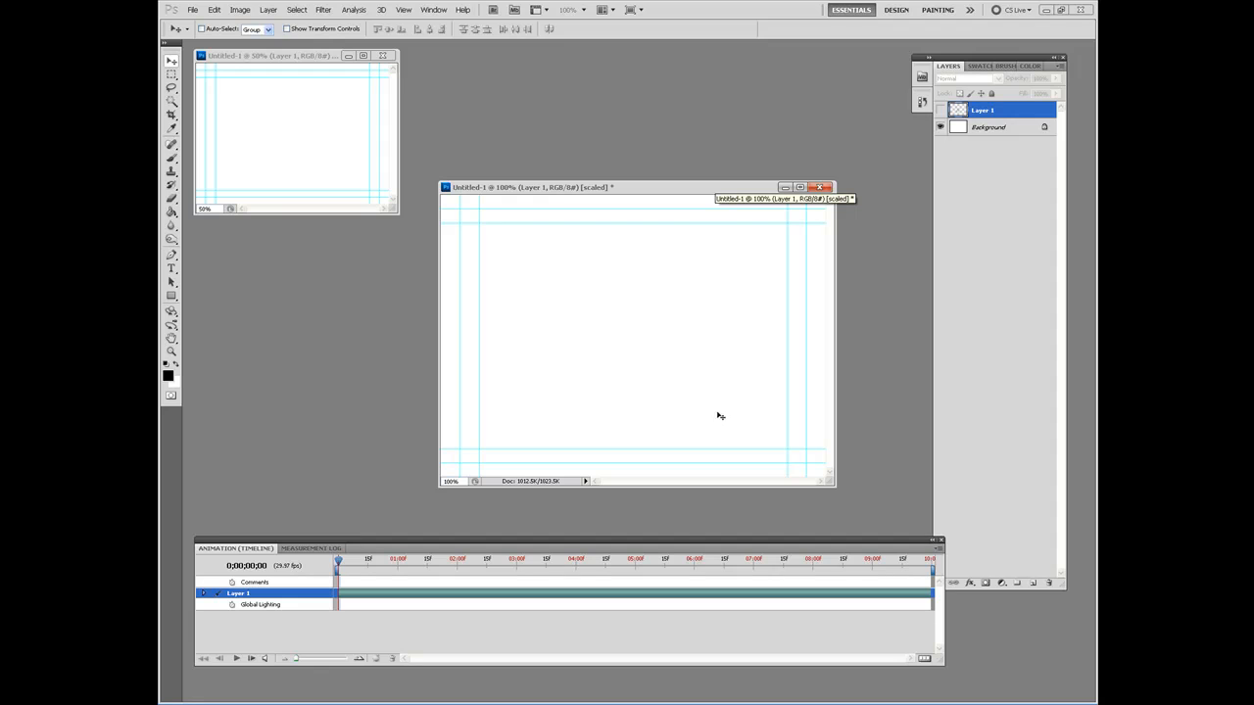
Step: Make Layer 1 visible again and adjust the placement of both document windows
{"action": "left_click", "coordinate": [940, 111]}
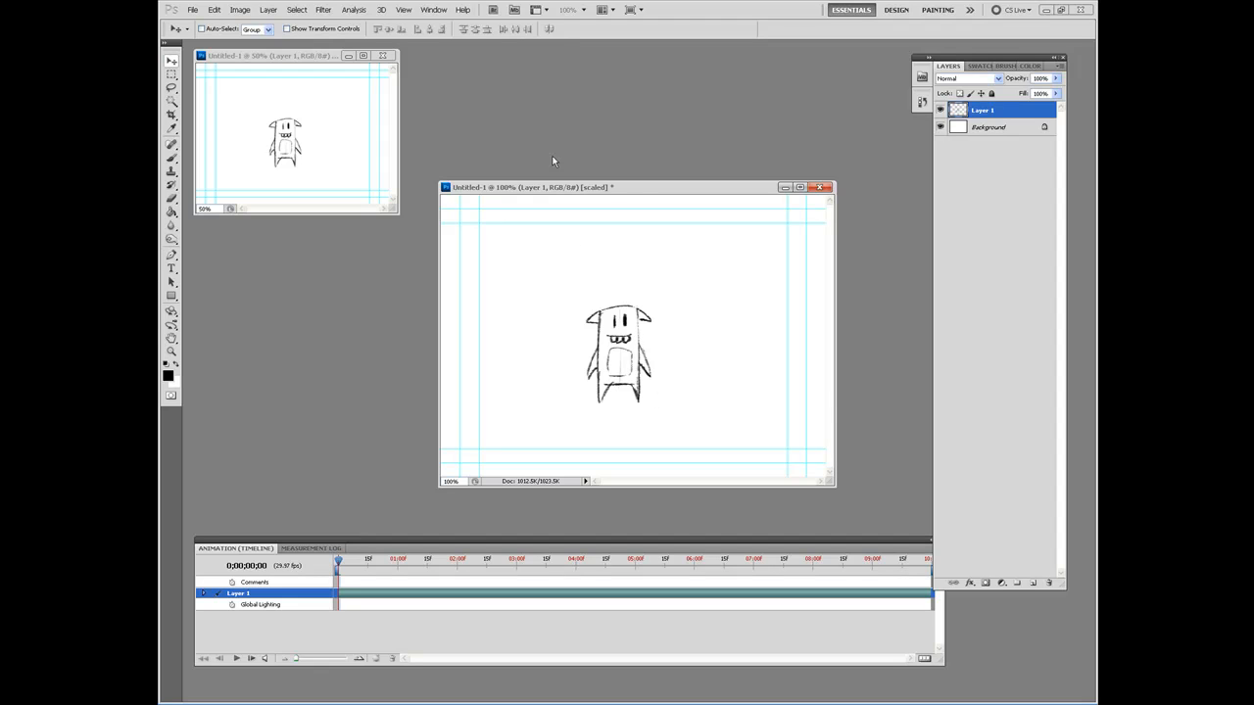
{"action": "left_click_drag", "start_coordinate": [635, 190], "coordinate": [639, 195]}
{"action": "mouse_move", "coordinate": [320, 59]}
{"action": "left_mouse_down"}
{"action": "mouse_move", "coordinate": [299, 56]}
{"action": "mouse_move", "coordinate": [324, 60]}
{"action": "left_mouse_up"}
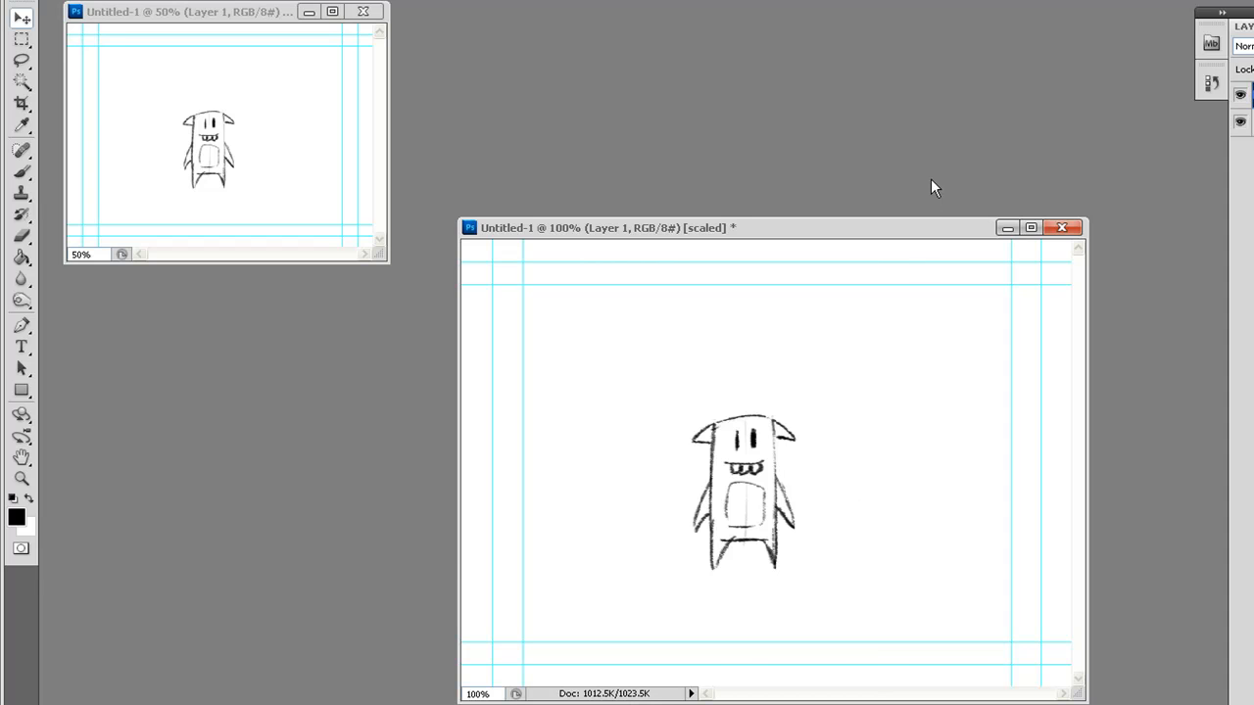
Step: Examine the monster sketch at up to 300% zoom in the larger window beside the 50% view
{"action": "key", "text": "ctrl+plus"}
{"action": "key", "text": "ctrl+minus"}
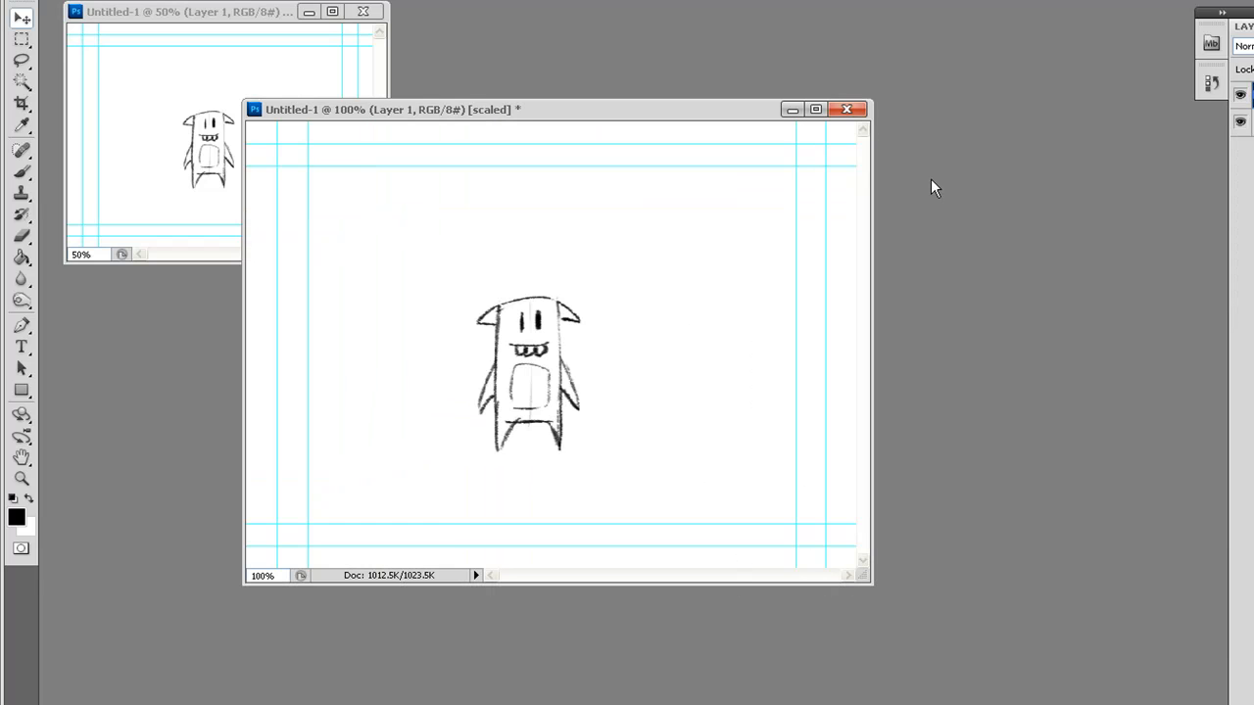
{"action": "key", "text": "ctrl+plus"}
{"action": "key", "text": "ctrl+plus"}
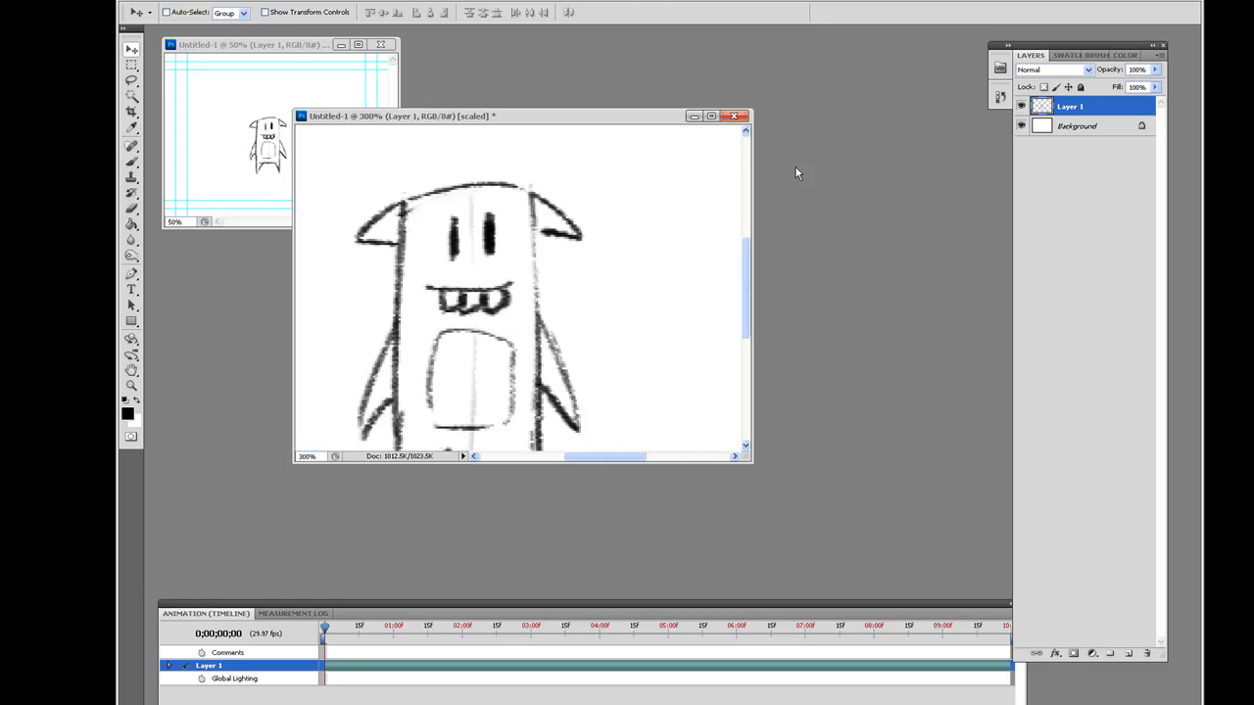
{"action": "left_click_drag", "start_coordinate": [623, 121], "coordinate": [721, 179]}
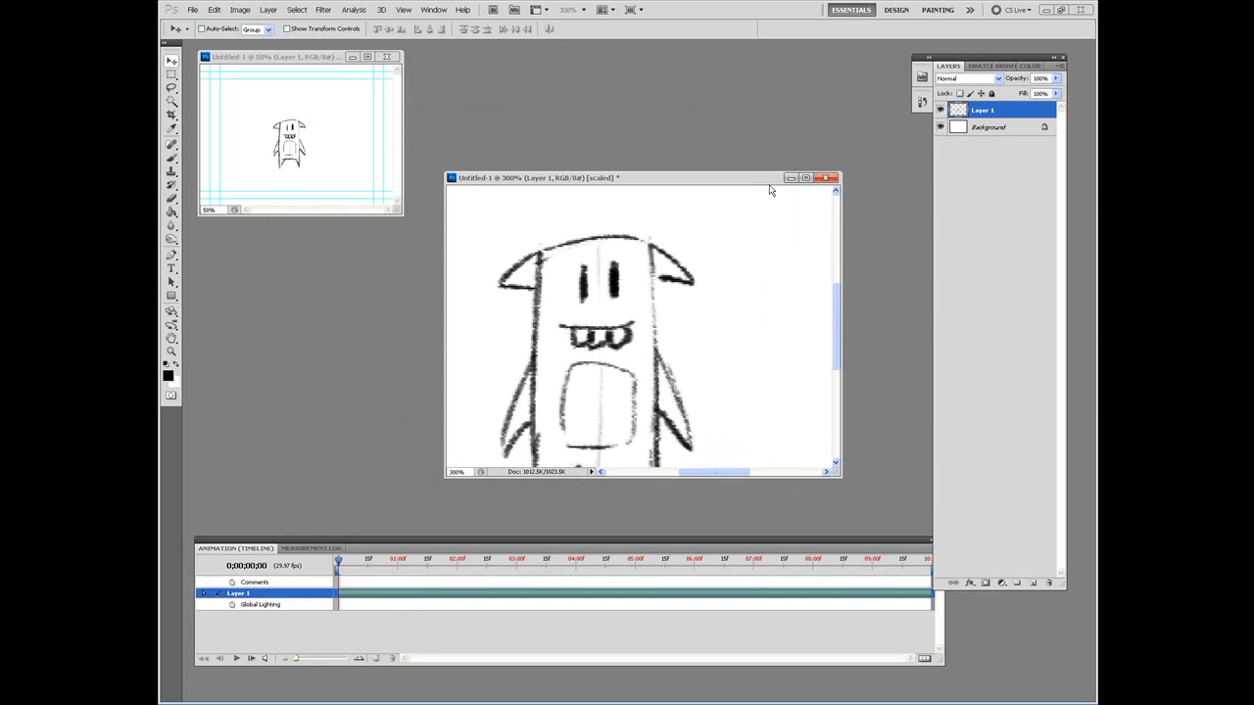
{"action": "key", "text": "ctrl+minus"}
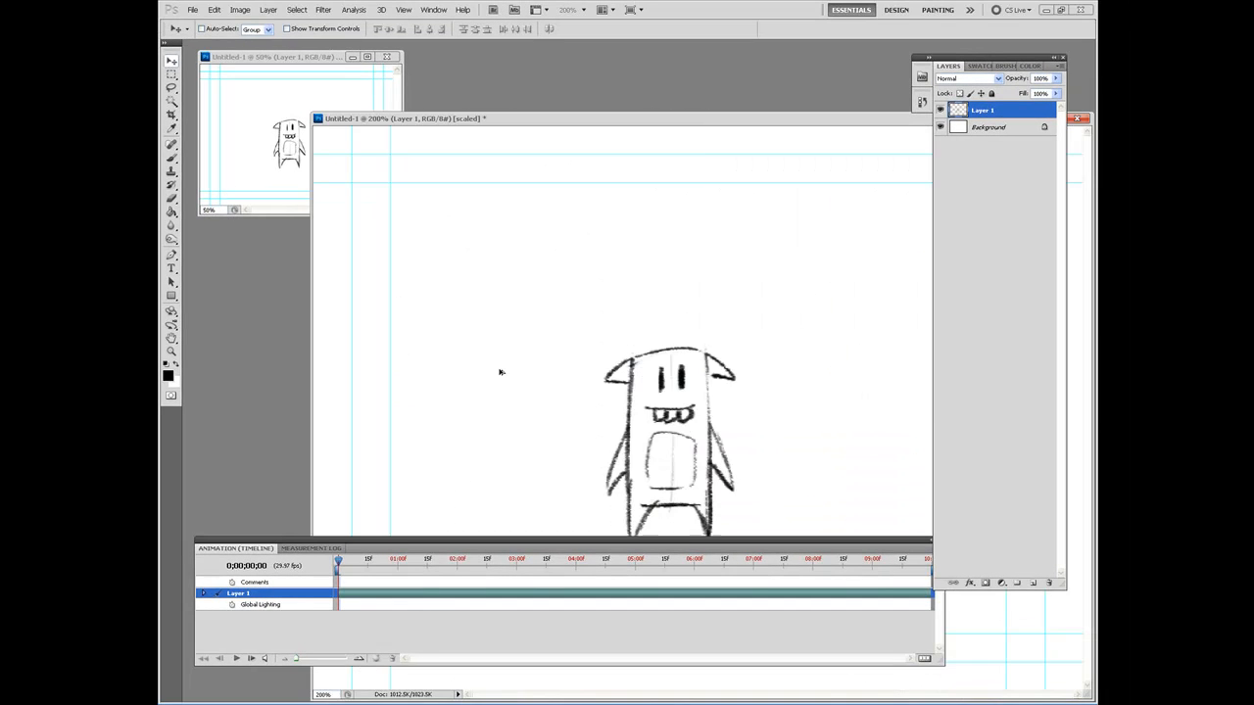
{"action": "key", "text": "ctrl+minus"}
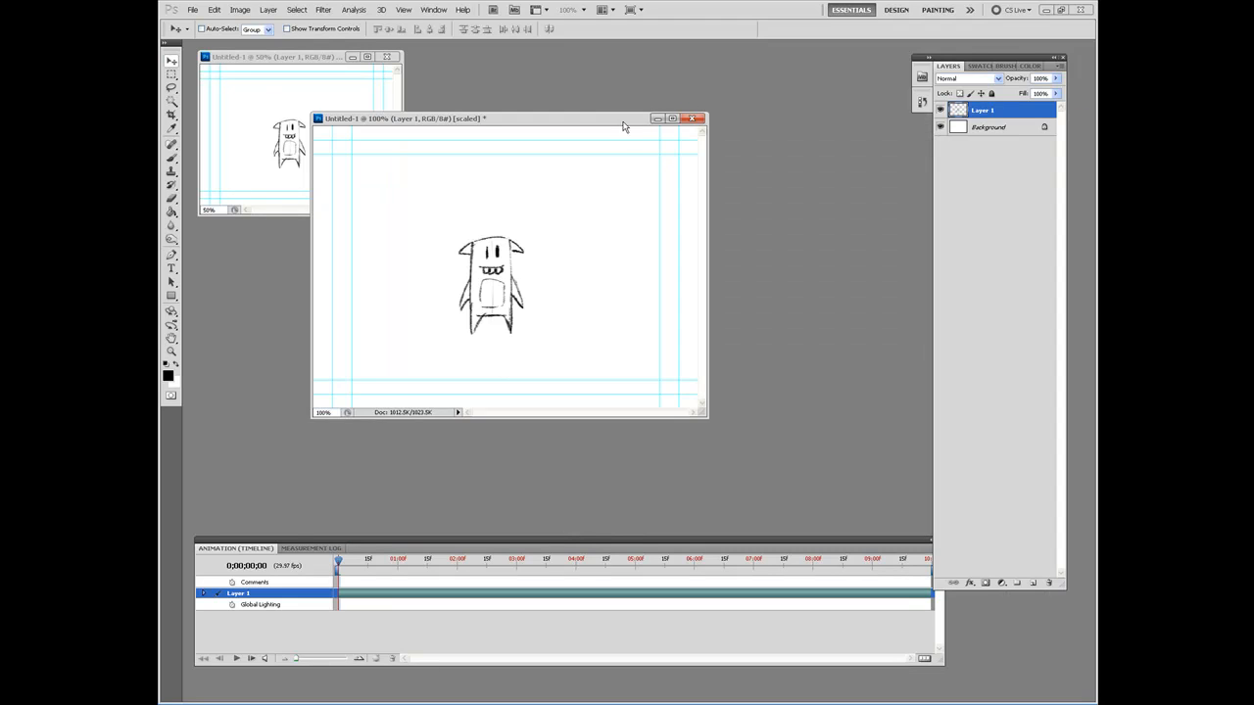
{"action": "left_click_drag", "start_coordinate": [624, 128], "coordinate": [732, 197]}
{"action": "left_click", "coordinate": [432, 12]}
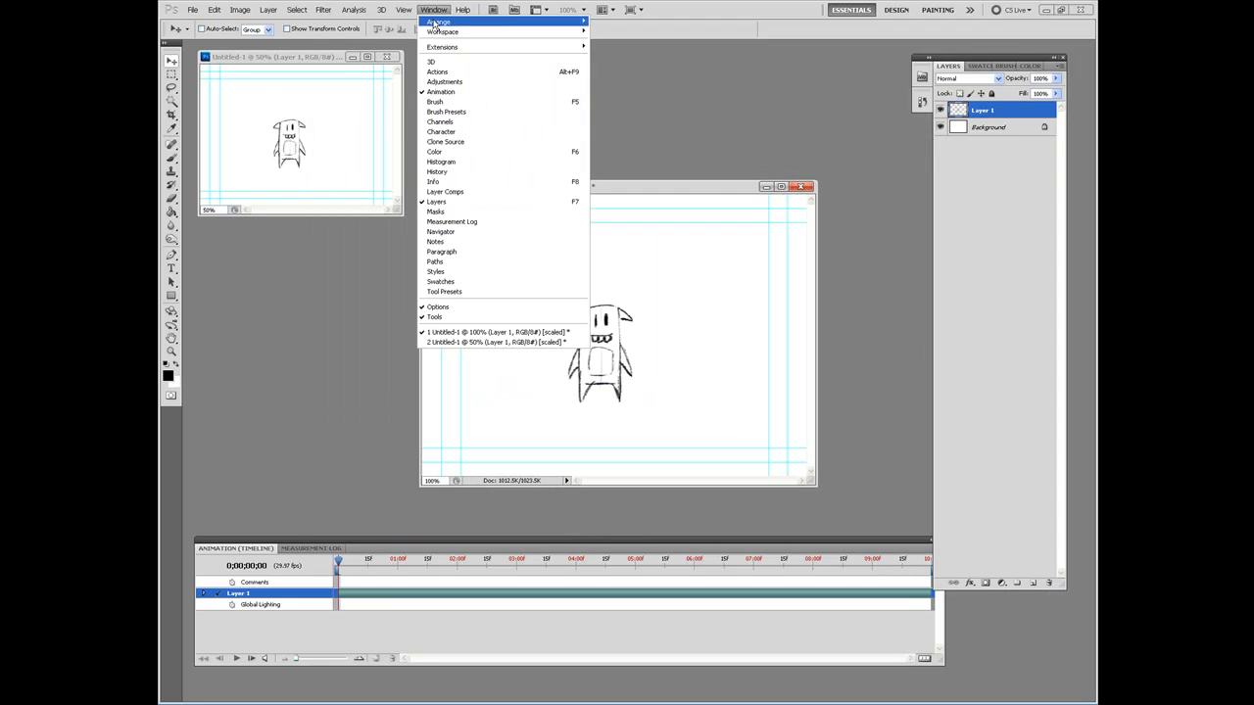
{"action": "mouse_move", "coordinate": [504, 32]}
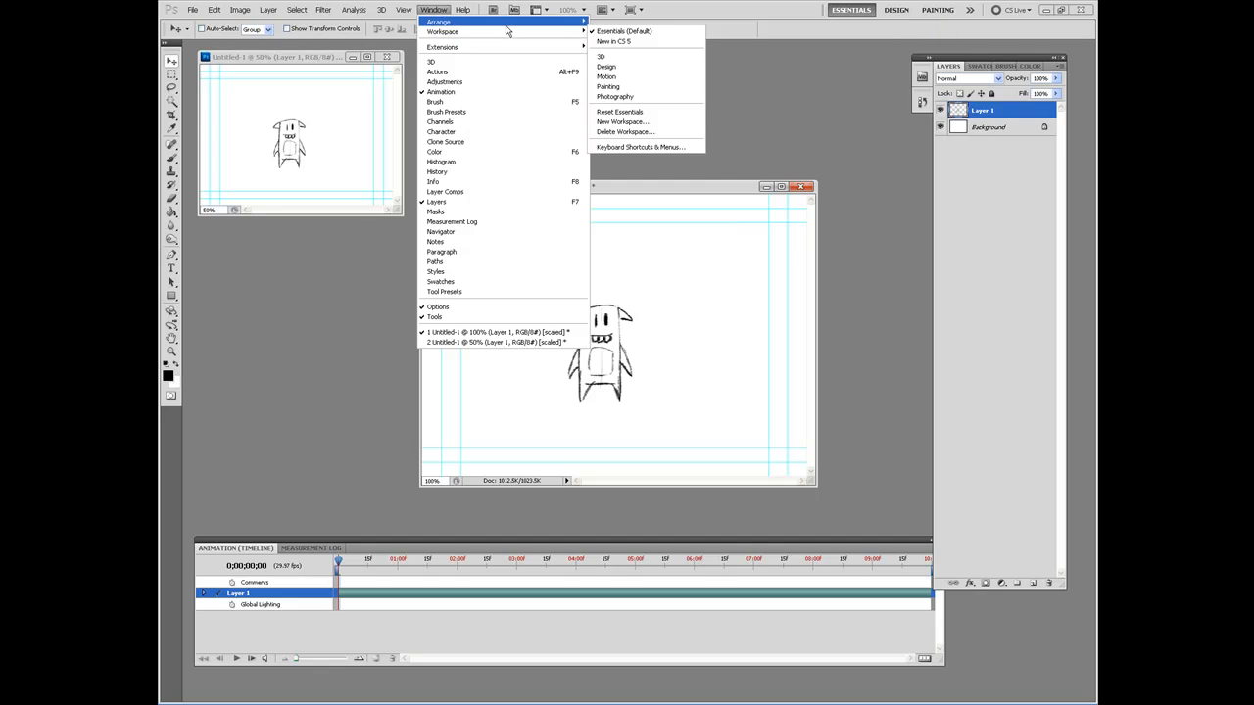
{"action": "mouse_move", "coordinate": [445, 21]}
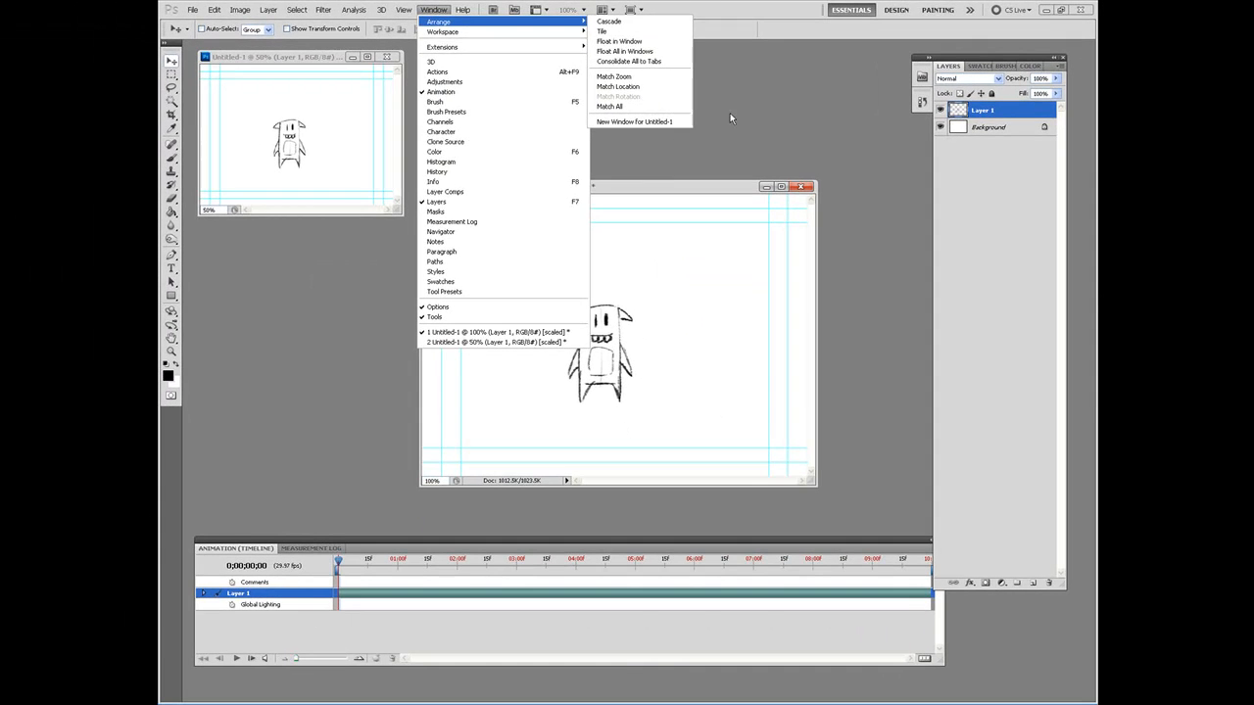
{"action": "left_click", "coordinate": [730, 117]}
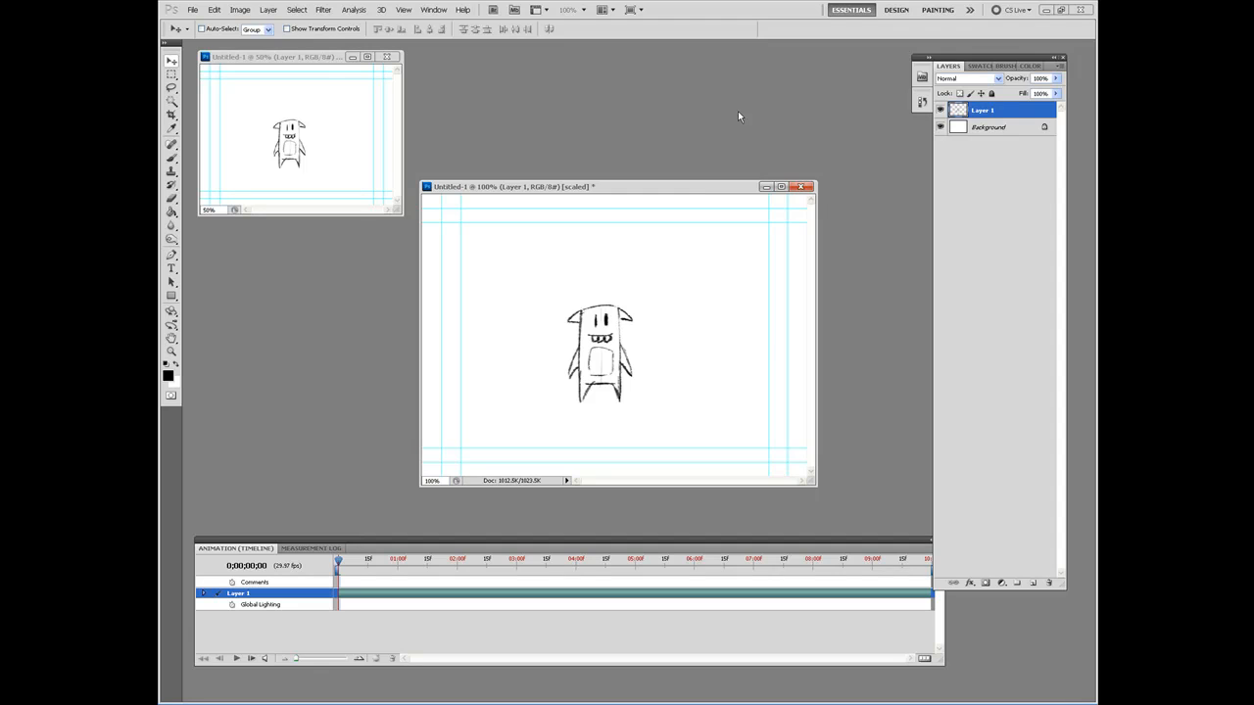
Step: Move the larger document window higher and shift the Animation timeline so it clears the Layers panel
{"action": "left_click_drag", "start_coordinate": [701, 192], "coordinate": [707, 179]}
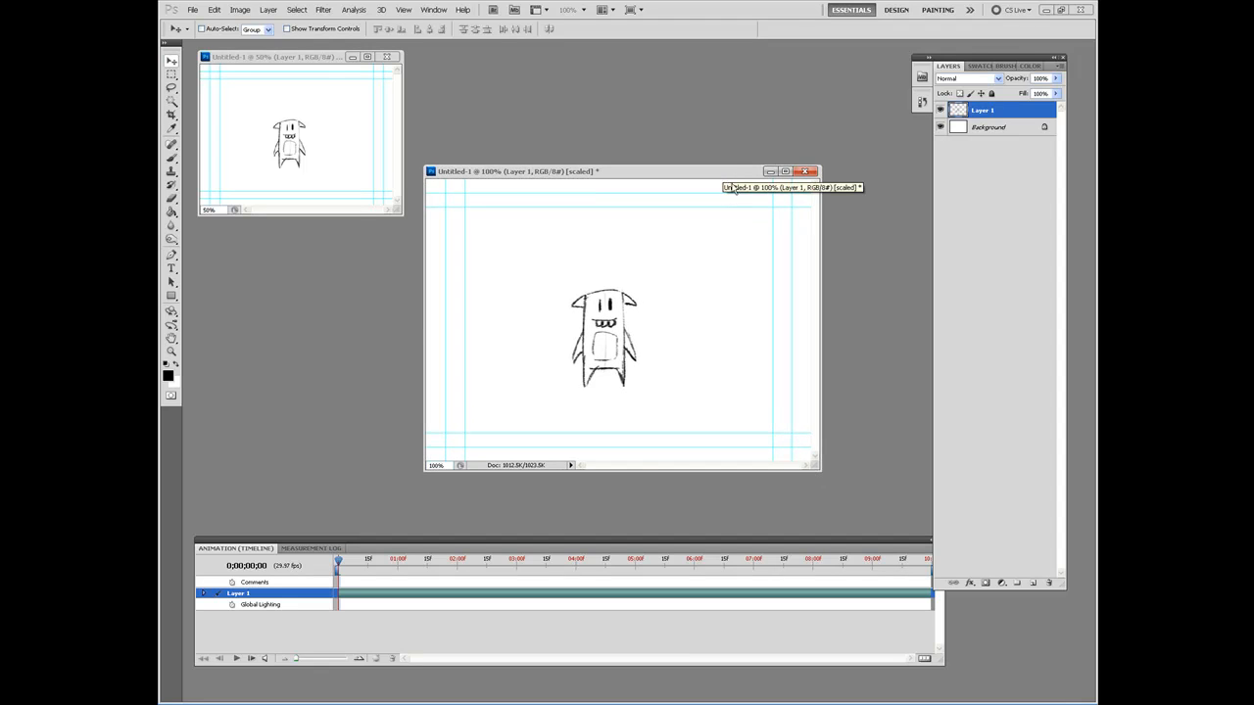
{"action": "left_click_drag", "start_coordinate": [723, 177], "coordinate": [728, 145]}
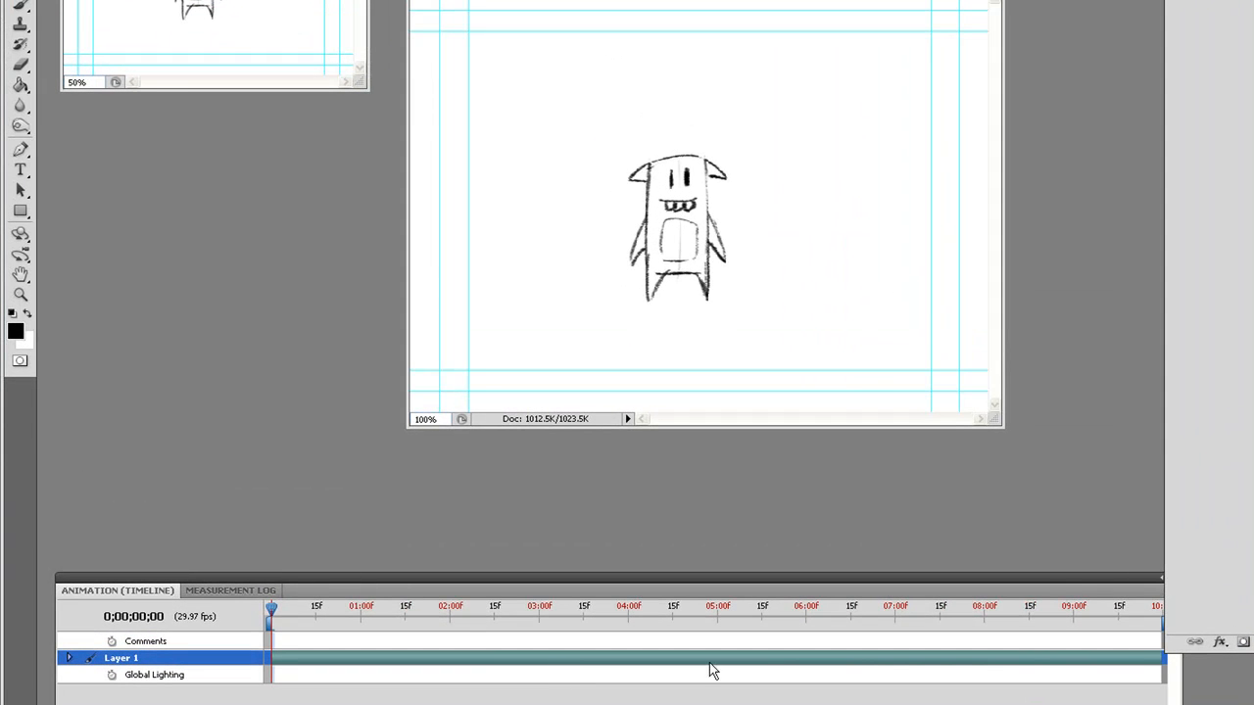
{"action": "left_click_drag", "start_coordinate": [1071, 590], "coordinate": [1066, 579]}
{"action": "left_click_drag", "start_coordinate": [806, 583], "coordinate": [802, 568]}
{"action": "left_click_drag", "start_coordinate": [1016, 562], "coordinate": [1013, 562]}
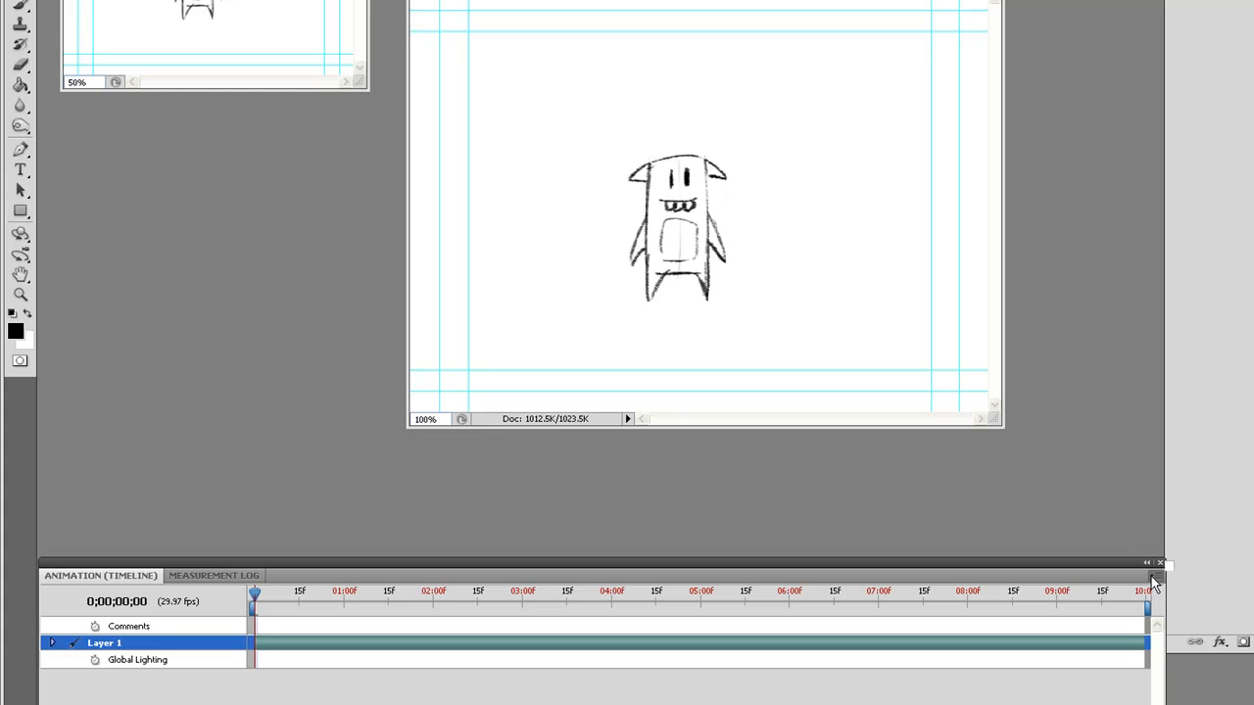
Step: Open the timeline's document settings and choose a frame rate of 24 fps
{"action": "left_click", "coordinate": [1155, 581]}
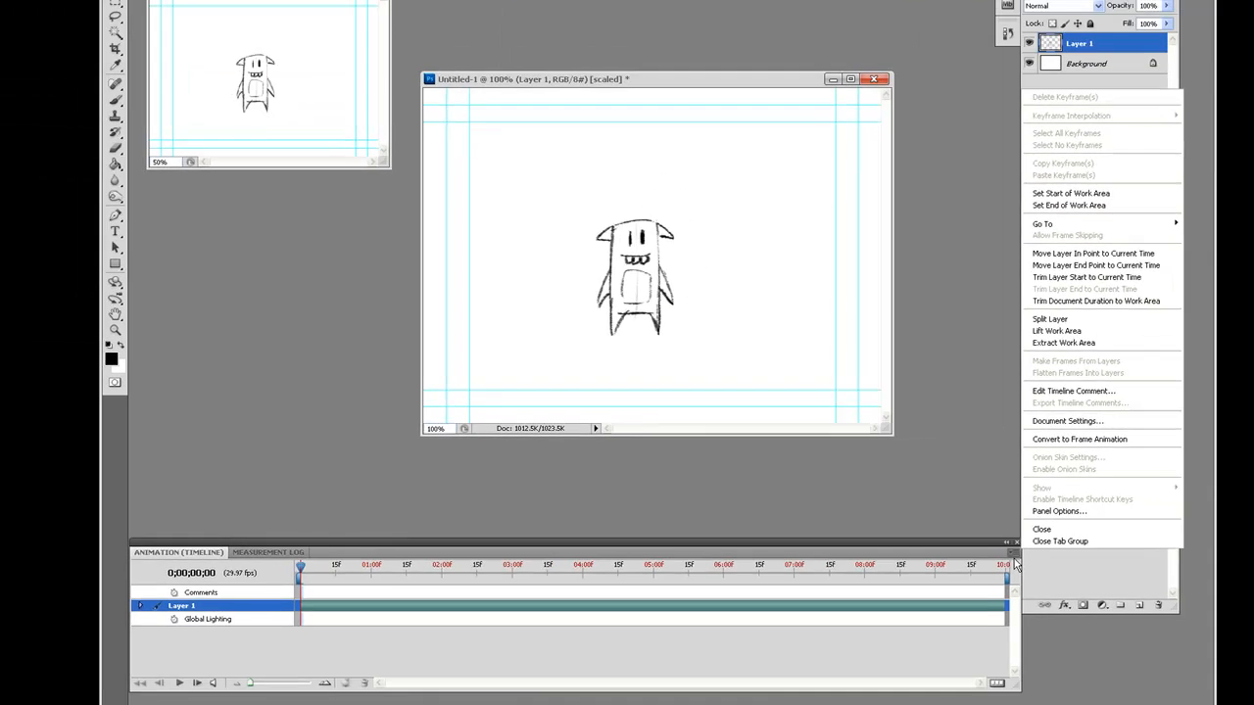
{"action": "left_click", "coordinate": [1155, 580]}
{"action": "left_click", "coordinate": [925, 542]}
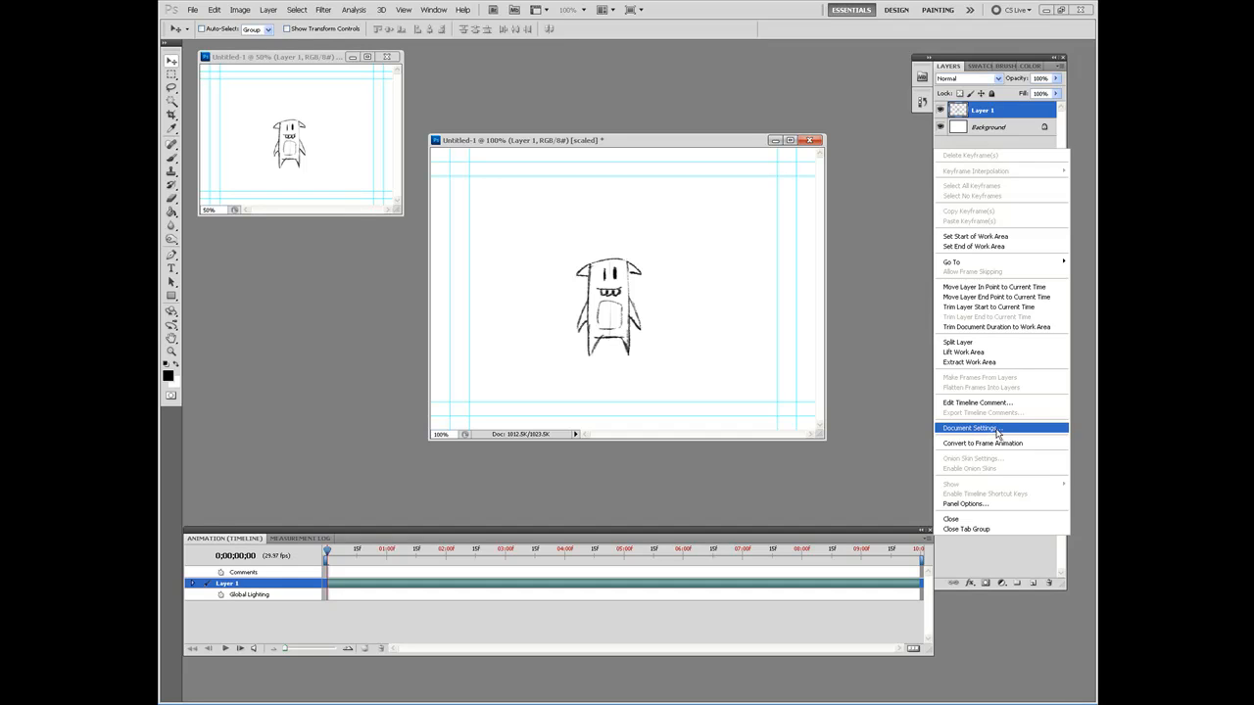
{"action": "left_click", "coordinate": [998, 429]}
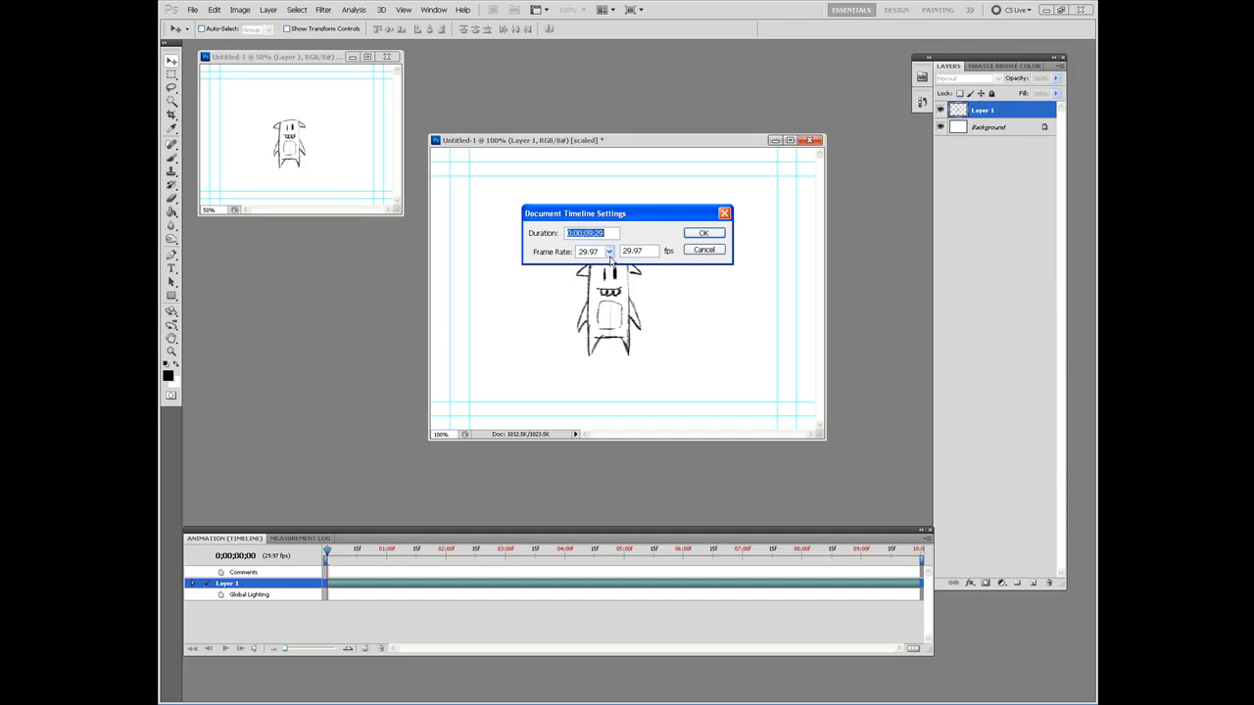
{"action": "left_click", "coordinate": [608, 253]}
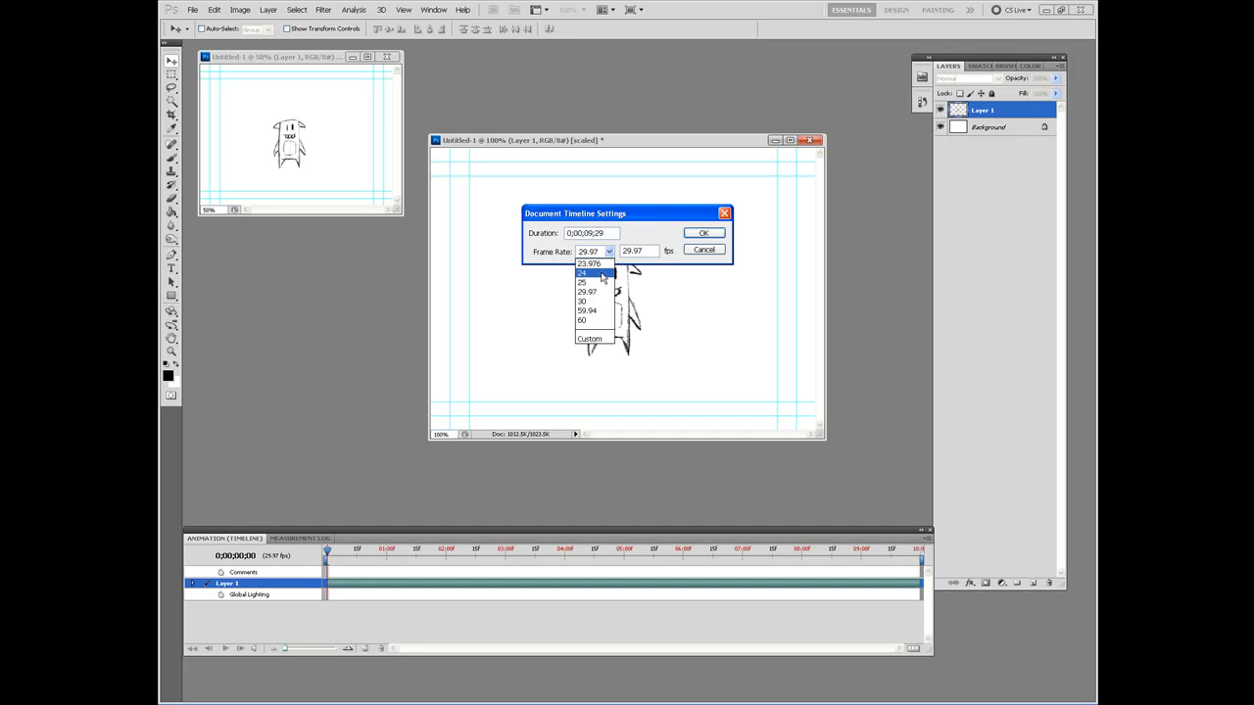
{"action": "left_click", "coordinate": [603, 278]}
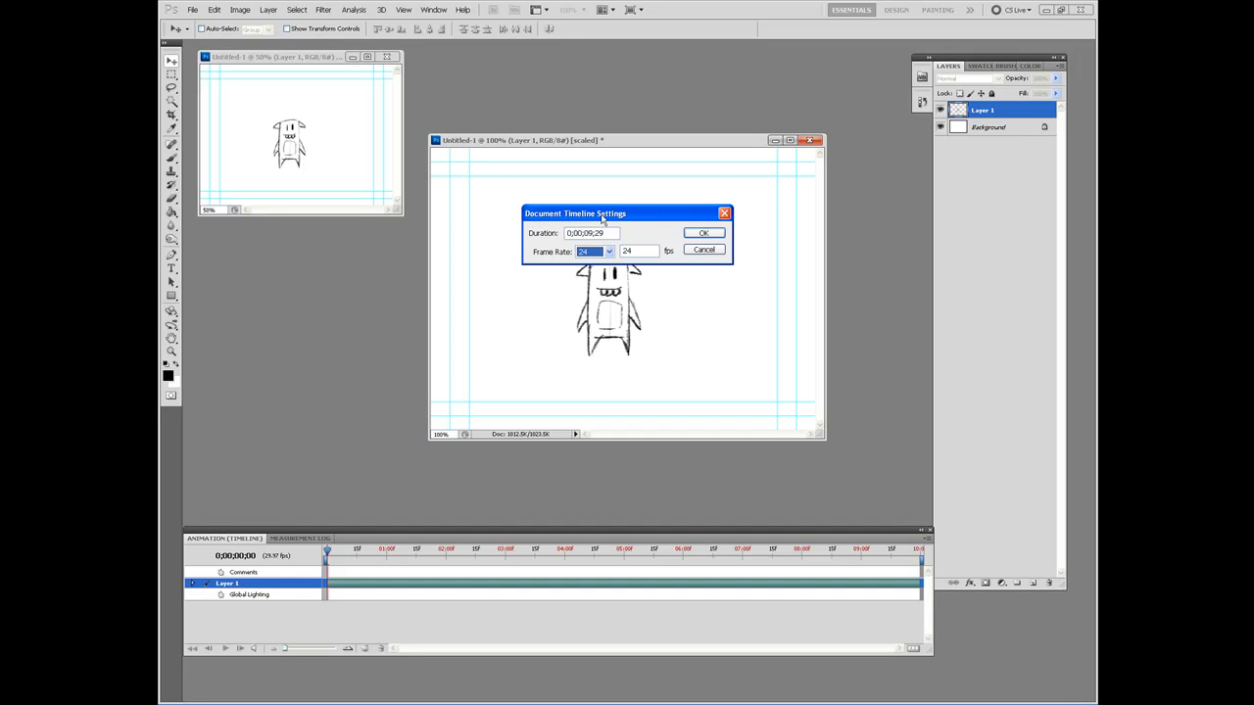
Step: Set the timeline duration to 10 seconds and apply the document timeline settings
{"action": "left_click", "coordinate": [591, 233]}
{"action": "type", "text": "1"}
{"action": "left_click_drag", "start_coordinate": [594, 234], "coordinate": [608, 233]}
{"action": "type", "text": "00"}
{"action": "left_click", "coordinate": [712, 235]}
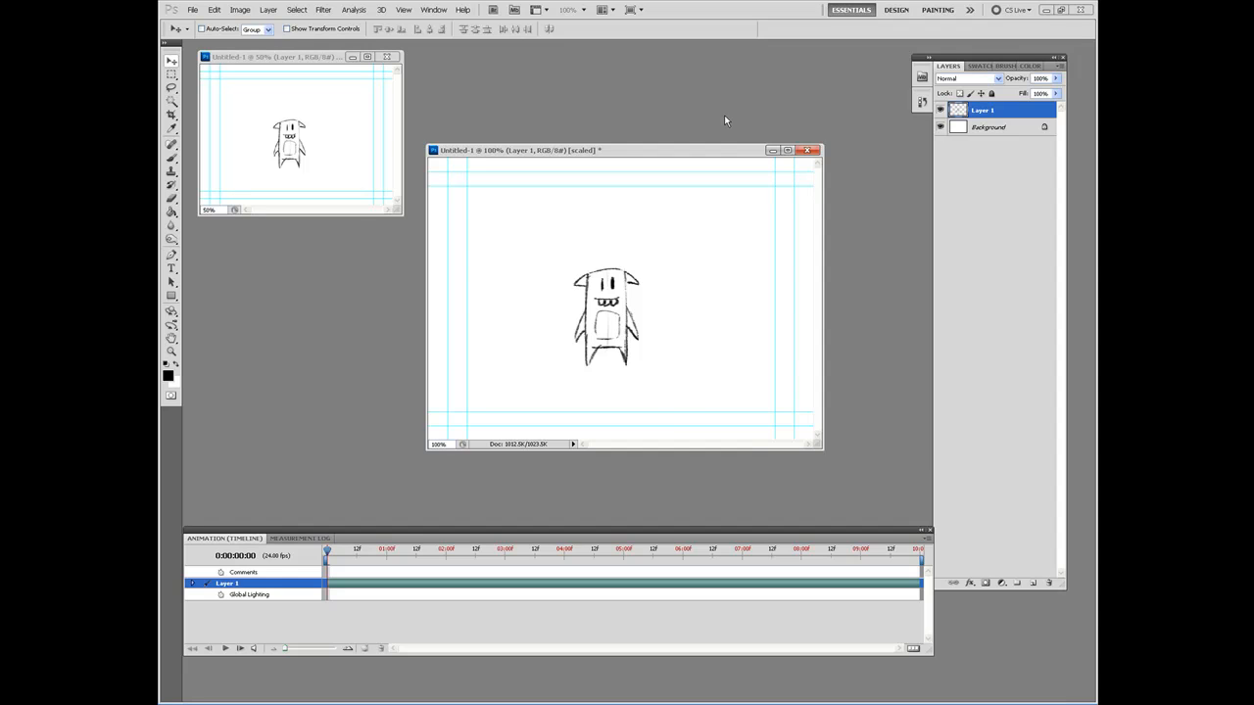
Step: Rename Layer 1, which holds the monster sketch, to 1
{"action": "key", "text": "ctrl+plus"}
{"action": "key", "text": "ctrl+plus"}
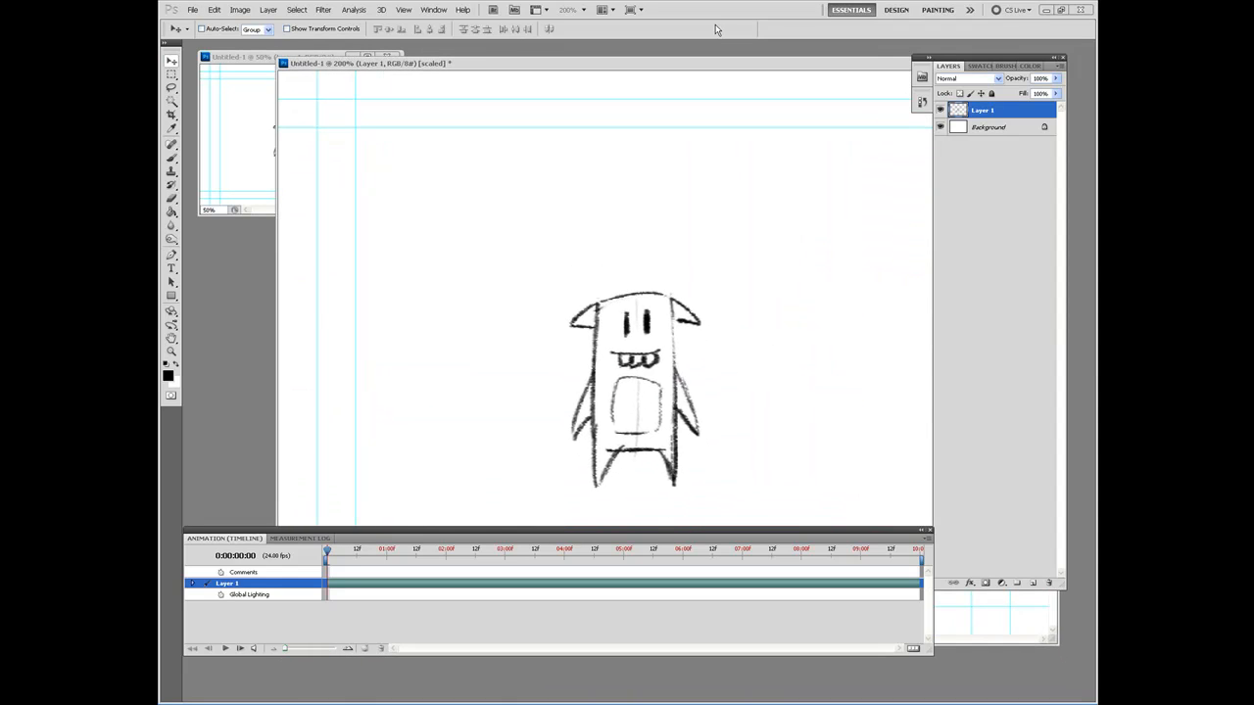
{"action": "key", "text": "ctrl+minus"}
{"action": "key", "text": "ctrl+minus"}
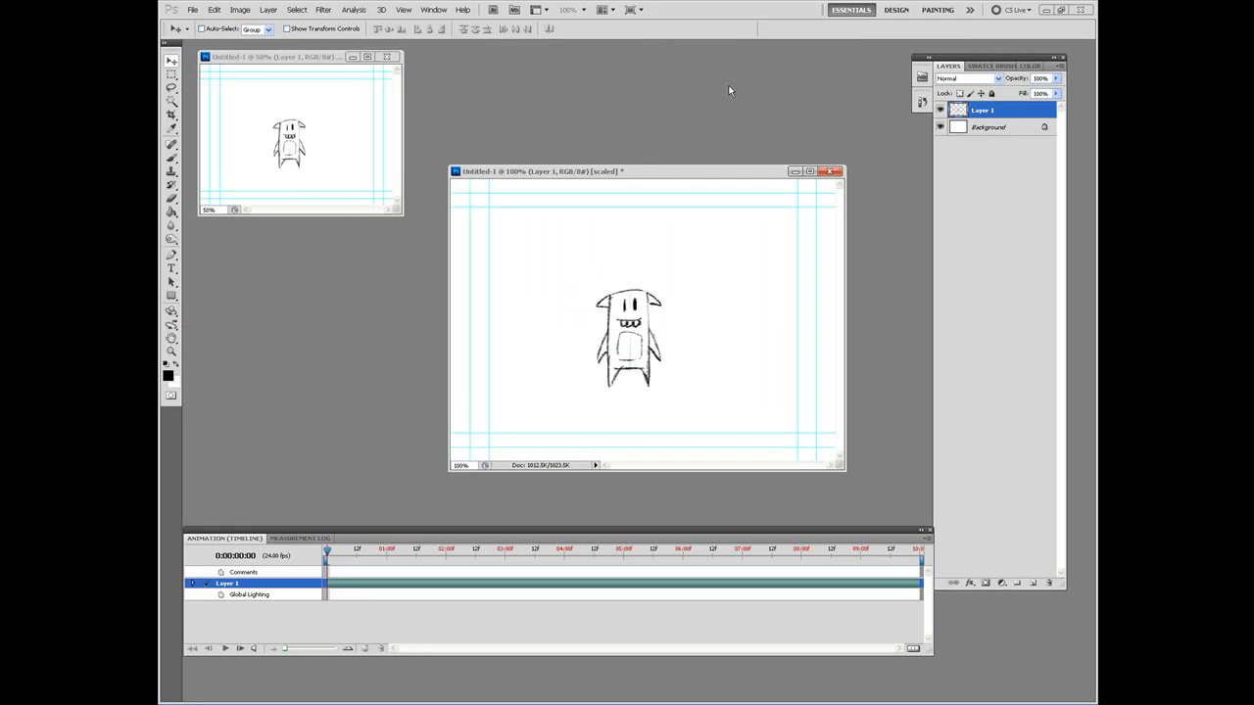
{"action": "key", "text": "ctrl+plus"}
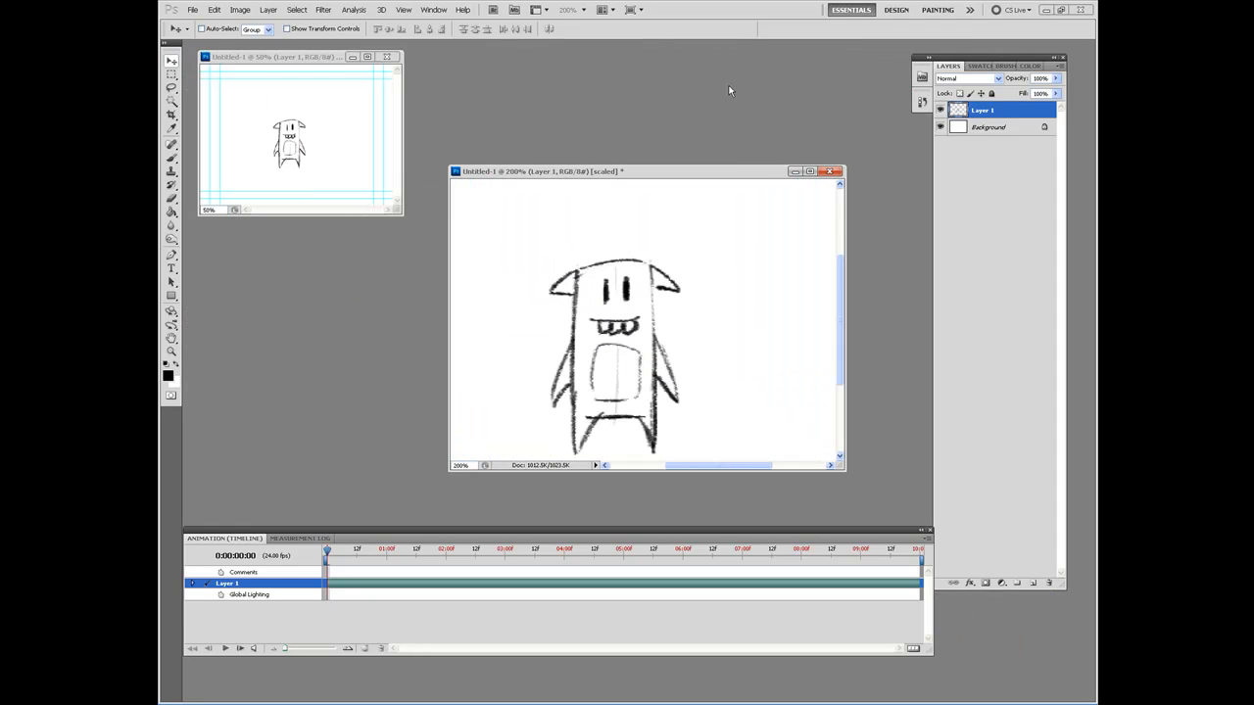
{"action": "scroll", "coordinate": [801, 385], "scroll_direction": "left", "scroll_amount": 2}
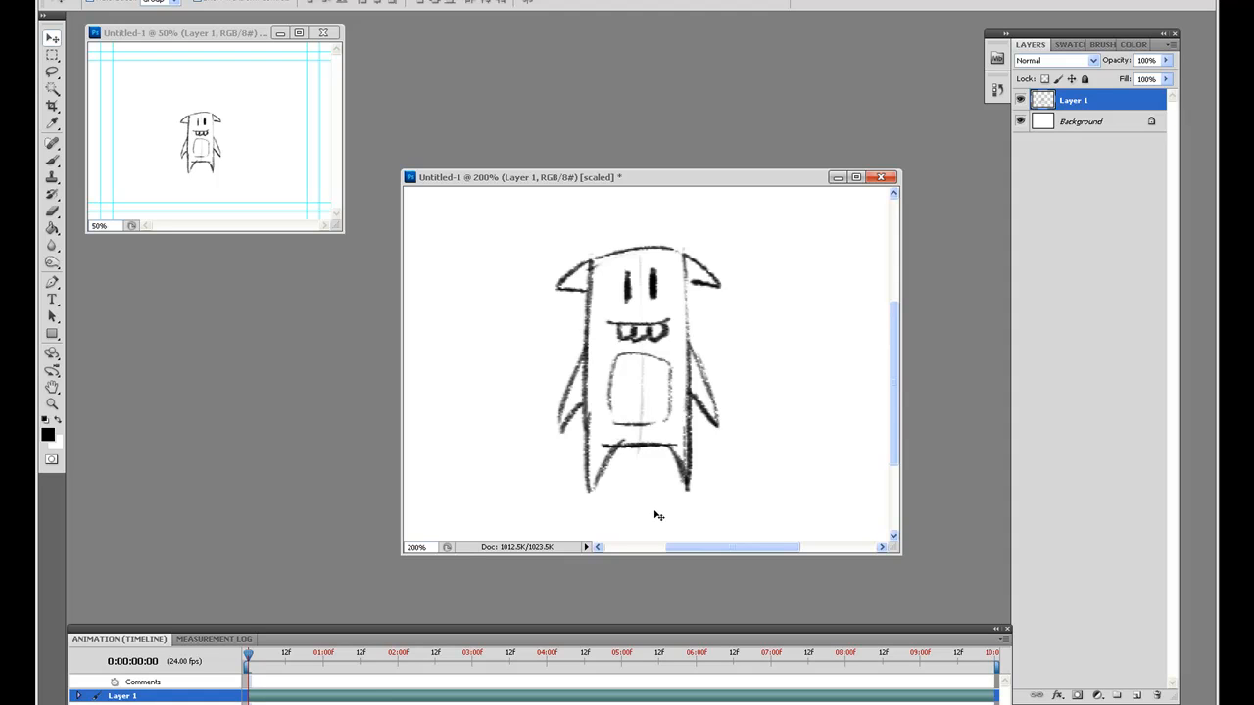
{"action": "left_click", "coordinate": [1019, 102]}
{"action": "left_click", "coordinate": [1020, 102]}
{"action": "double_click", "coordinate": [1078, 102]}
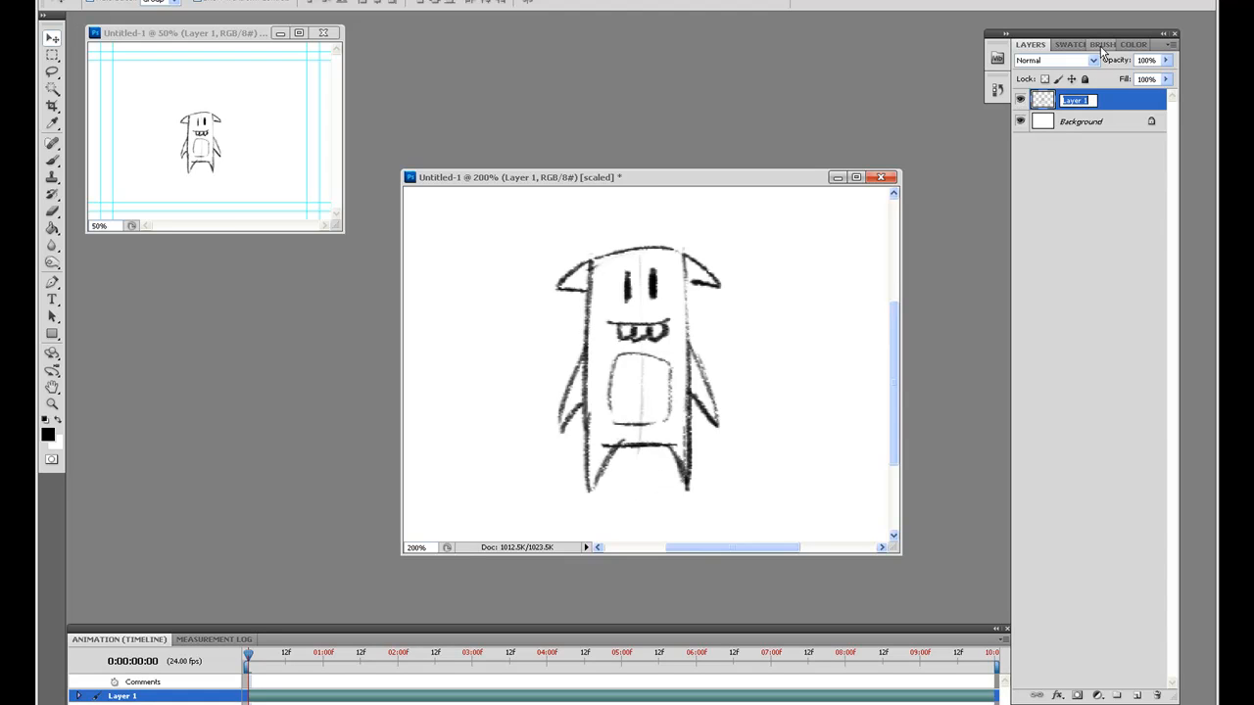
{"action": "type", "text": "1"}
{"action": "left_click", "coordinate": [1087, 269]}
{"action": "left_click", "coordinate": [1085, 101]}
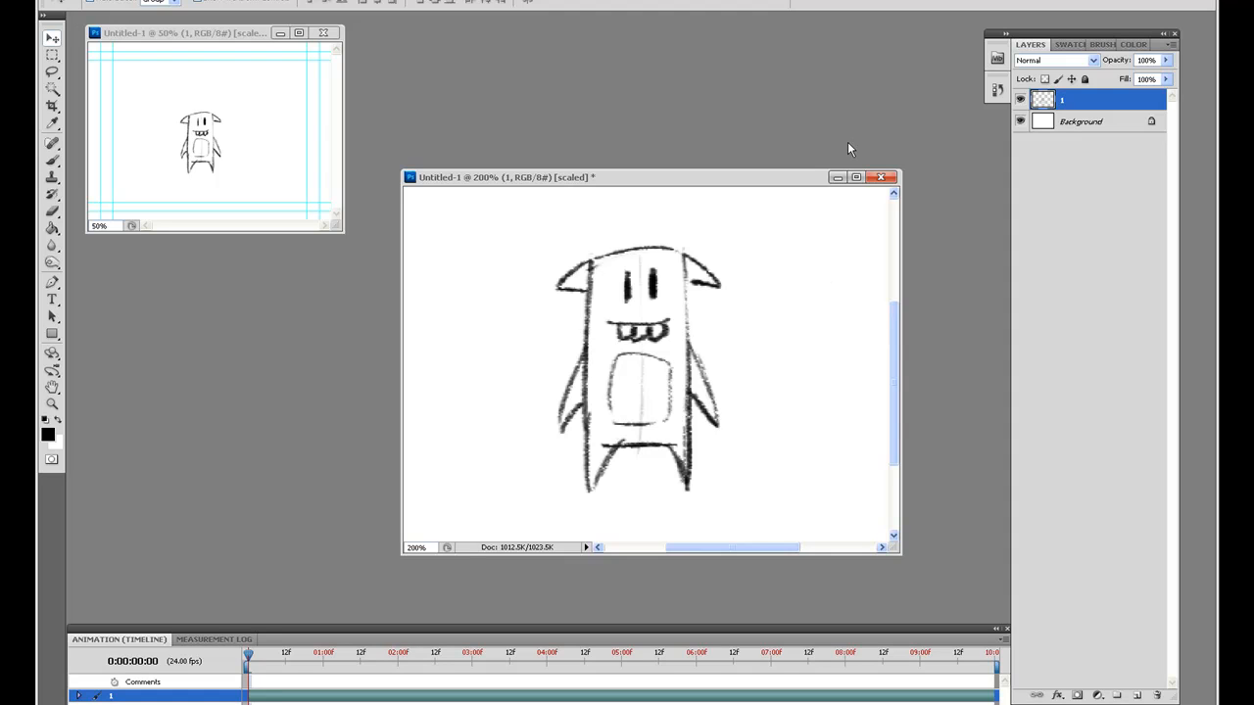
Step: Duplicate layer 1 and toggle the visibility of both layers to compare the copy with the original
{"action": "key", "text": "ctrl+j"}
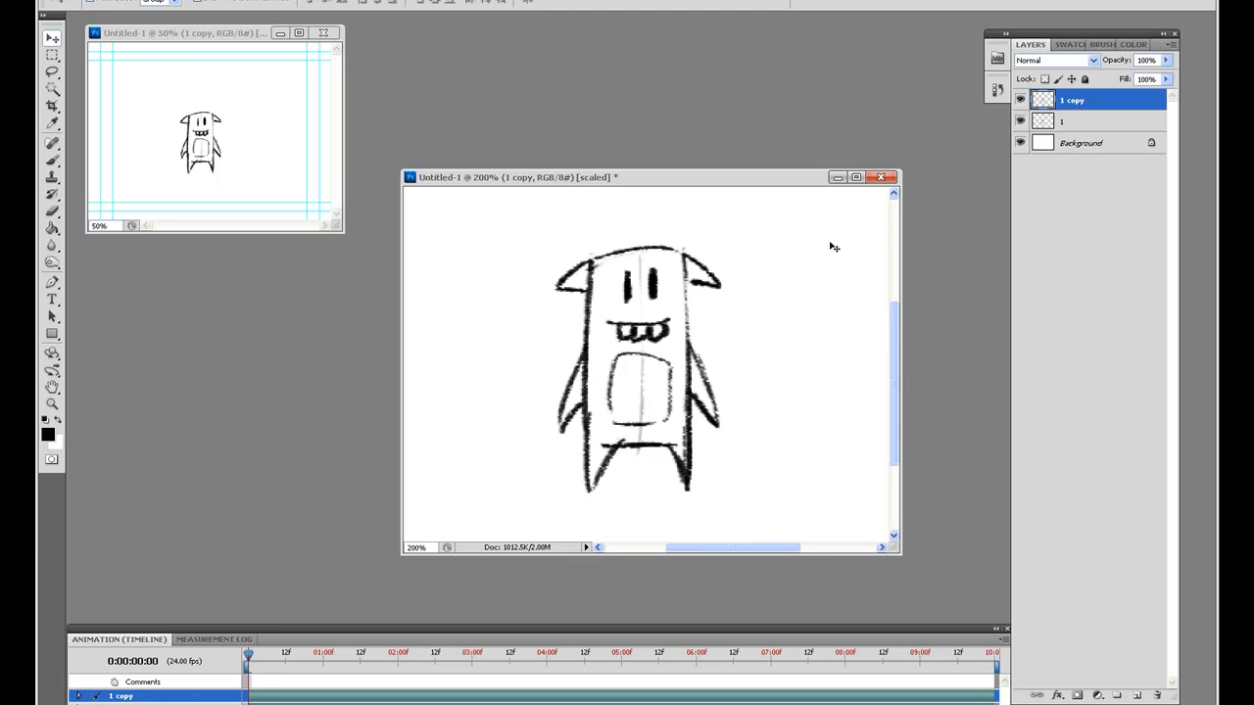
{"action": "left_click", "coordinate": [1019, 100]}
{"action": "left_click", "coordinate": [1020, 100]}
{"action": "left_click", "coordinate": [1019, 121]}
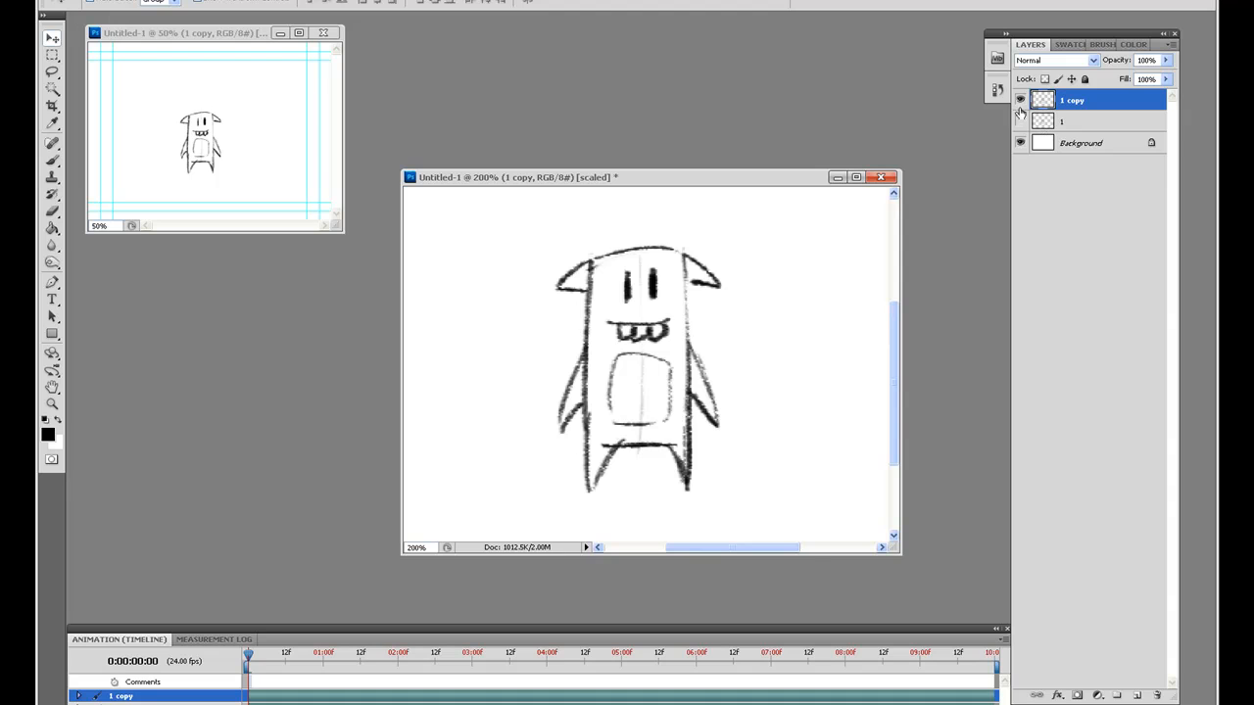
{"action": "left_click", "coordinate": [1020, 121]}
{"action": "left_click", "coordinate": [1020, 121]}
Step: Rename the layer 1 copy as 3
{"action": "double_click", "coordinate": [1075, 101]}
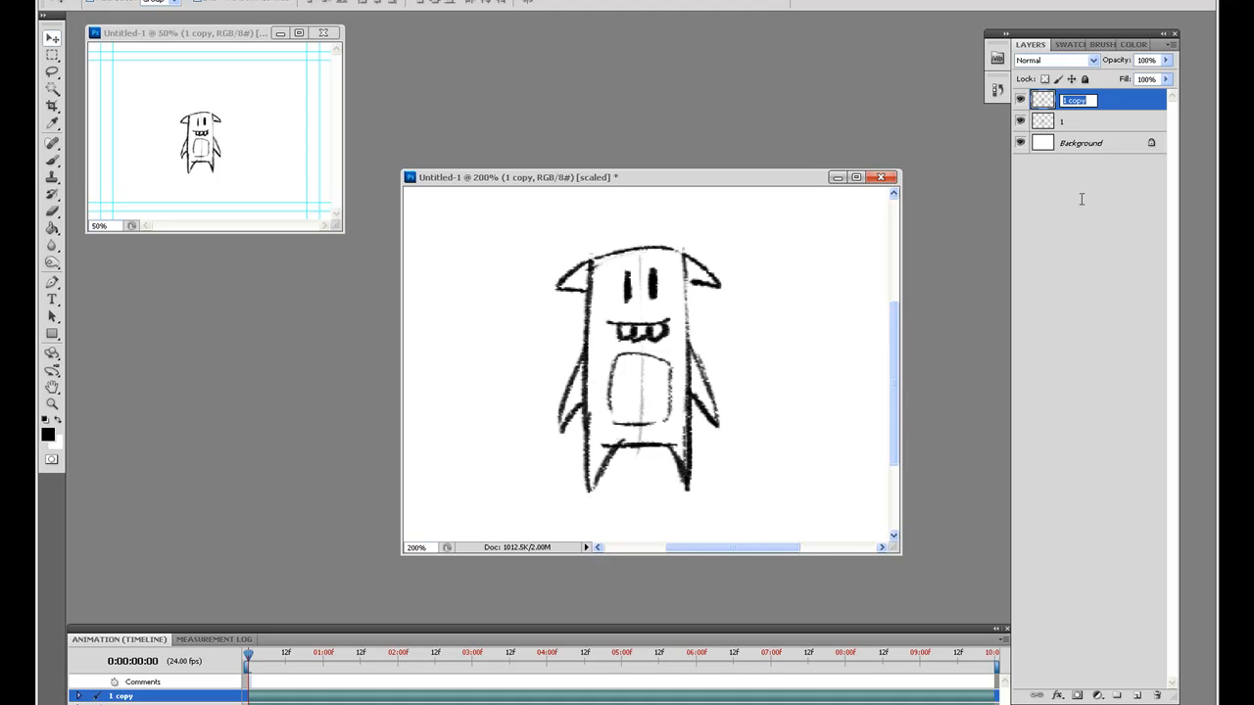
{"action": "type", "text": "3"}
{"action": "left_click", "coordinate": [1059, 269]}
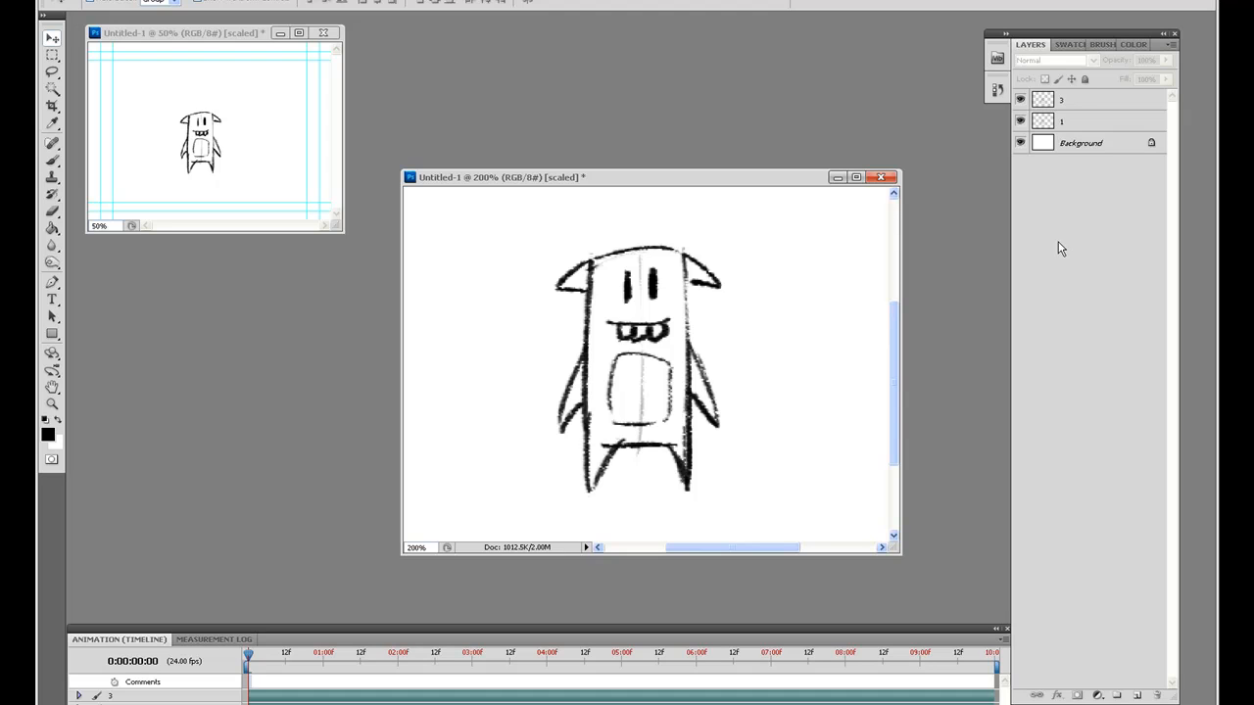
Step: Duplicate layer 3 and rename the copy as 5
{"action": "left_click", "coordinate": [1087, 106]}
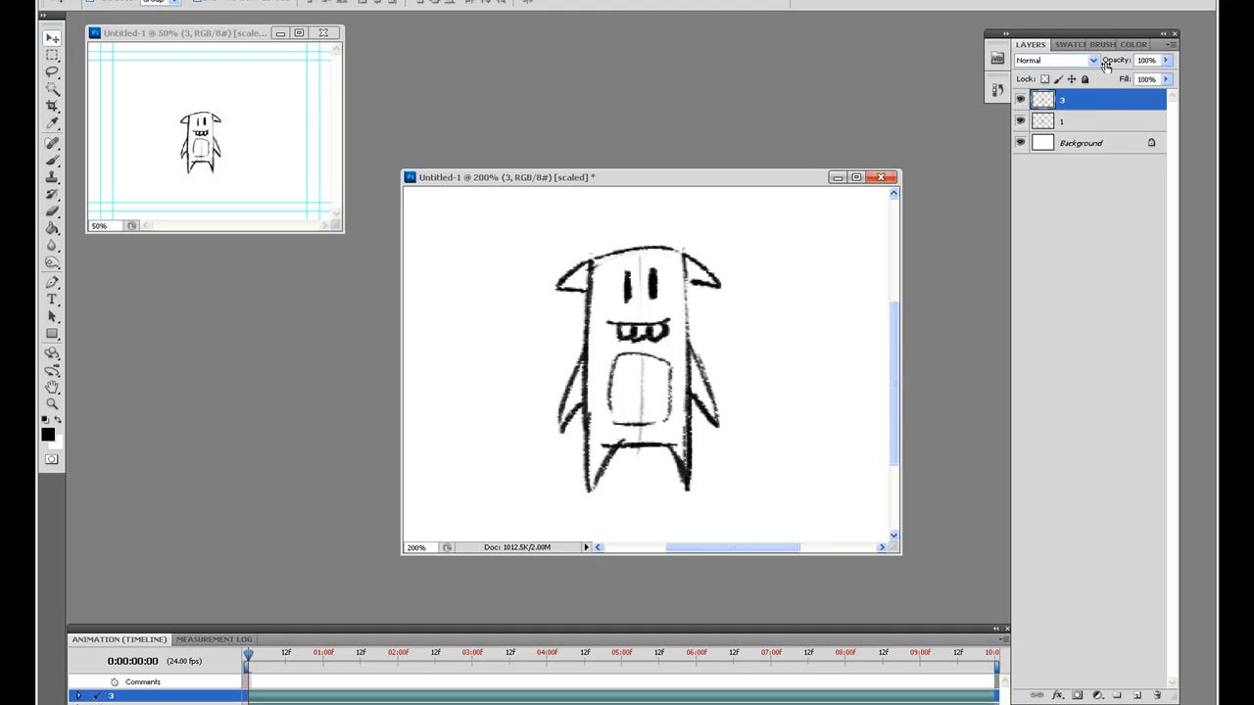
{"action": "key", "text": "ctrl+j"}
{"action": "double_click", "coordinate": [1074, 101]}
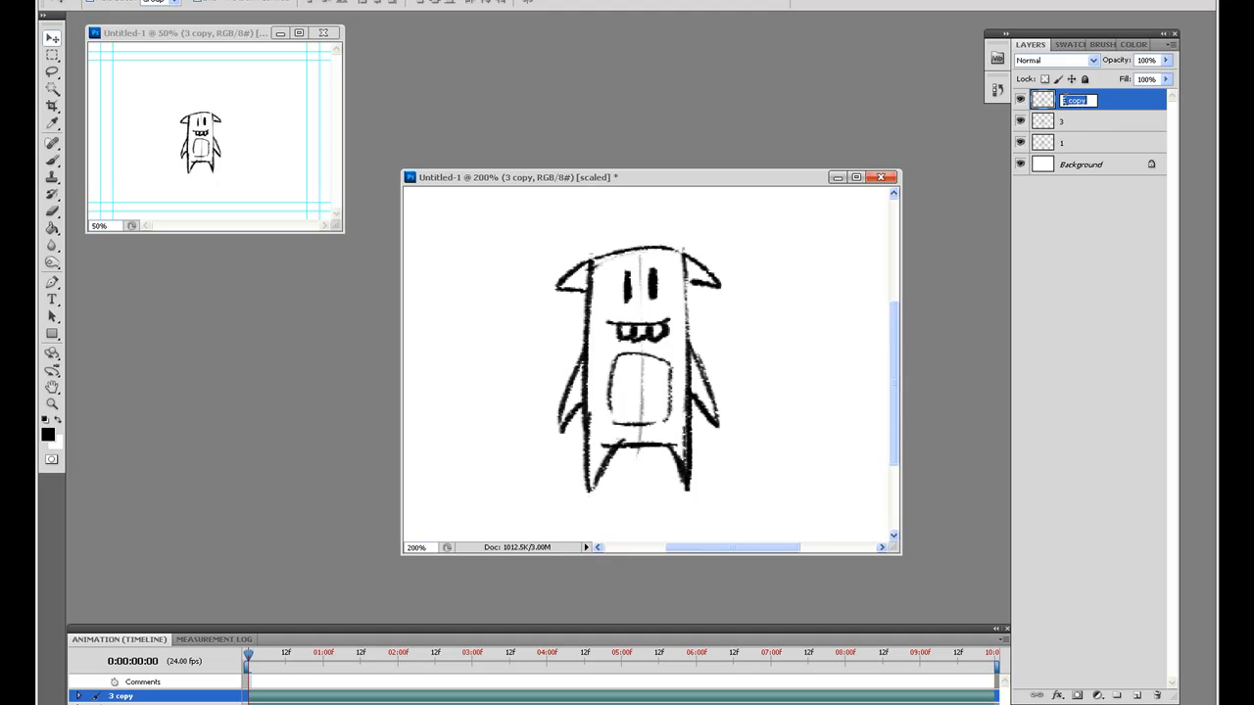
{"action": "type", "text": "5"}
{"action": "key", "text": "Return"}
{"action": "left_click", "coordinate": [1058, 219]}
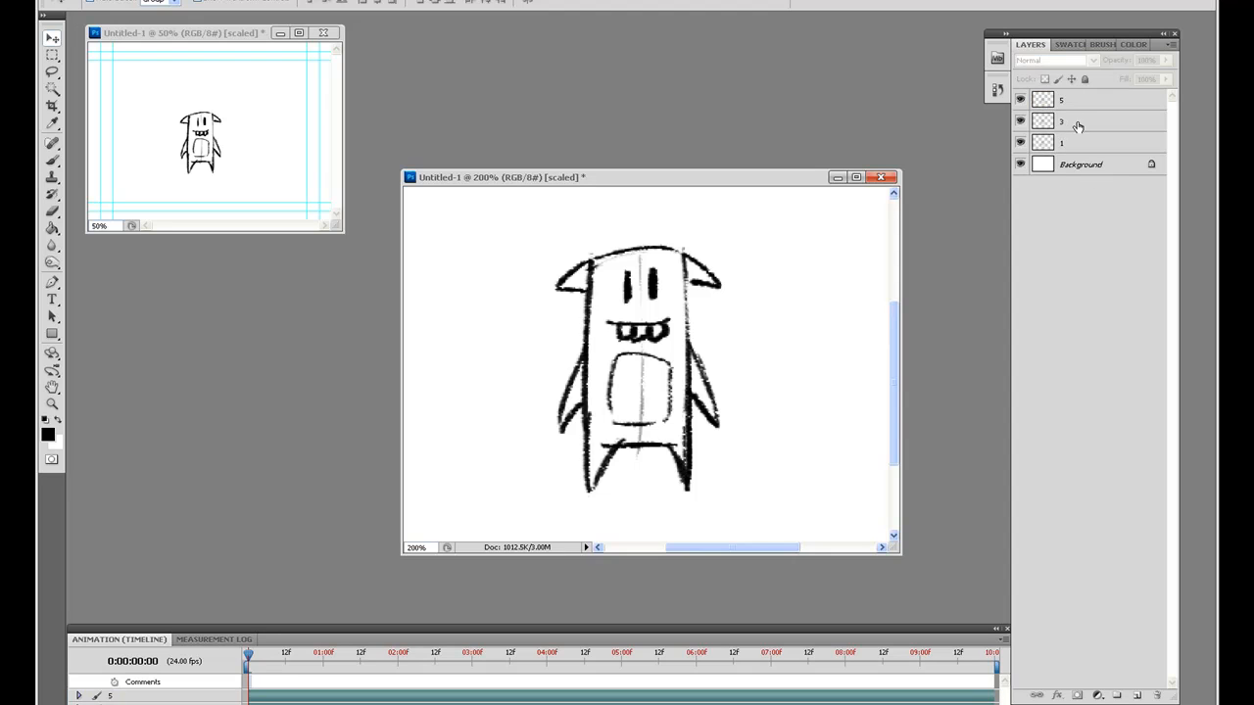
Step: Rename layer 3 as 3_half and layer 5 as 5_closed
{"action": "double_click", "coordinate": [1061, 122]}
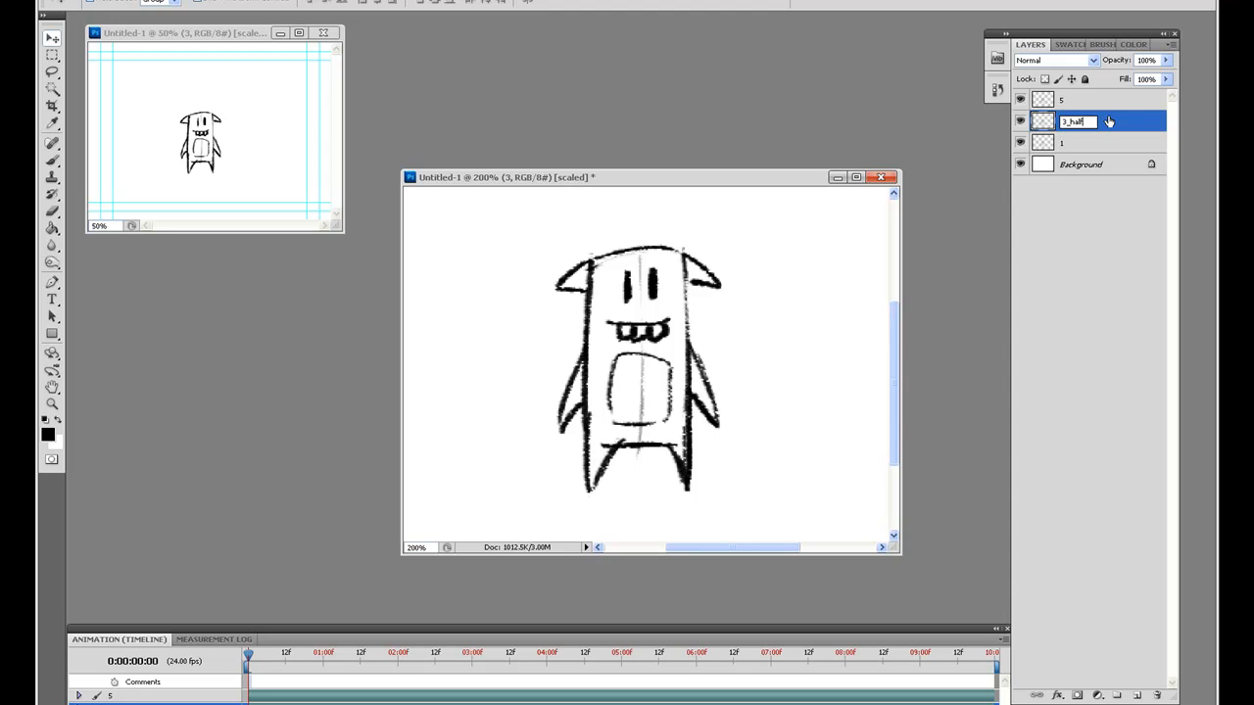
{"action": "key", "text": "Return"}
{"action": "double_click", "coordinate": [1066, 100]}
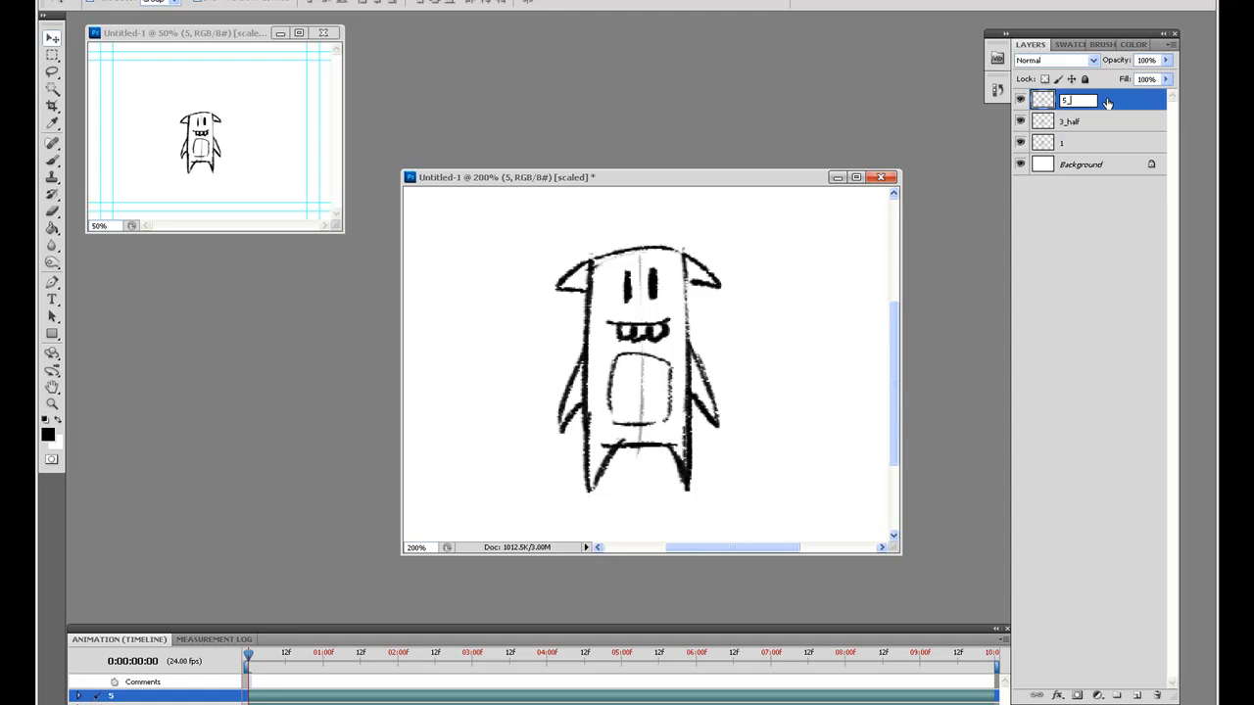
{"action": "key", "text": "Return"}
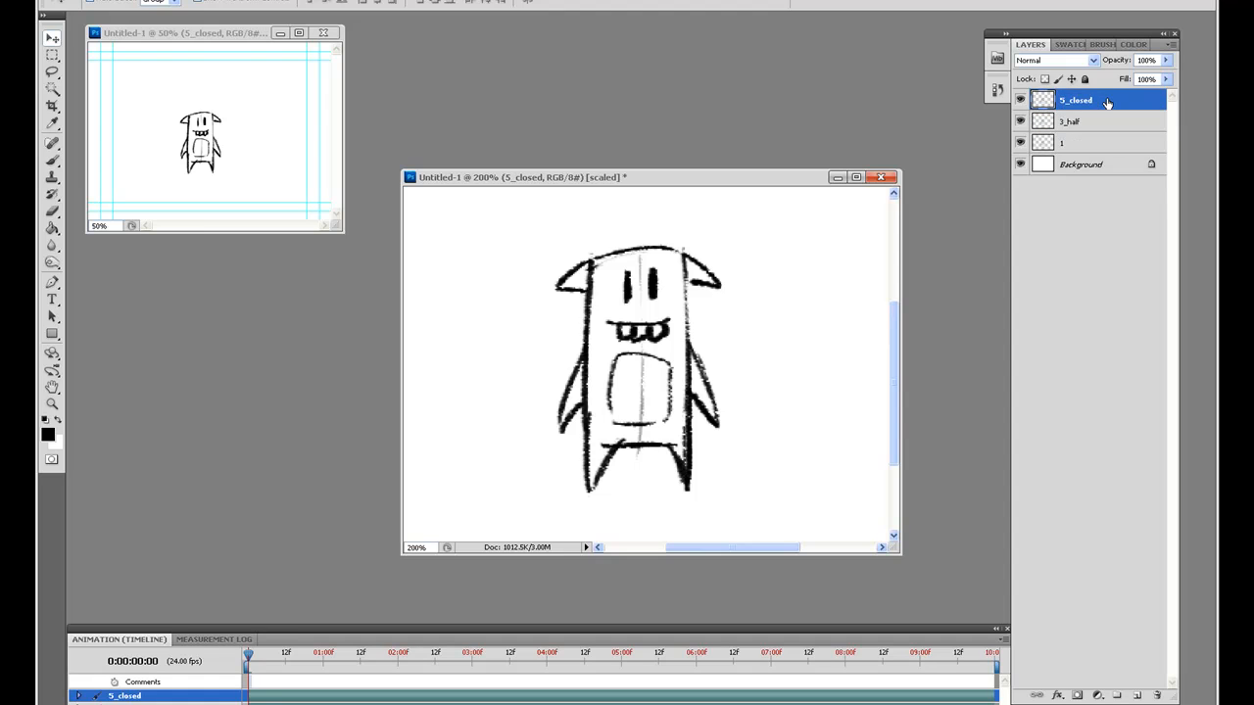
Step: Hide the 5_closed and 3_half layers and make layer 1 the active, visible drawing layer
{"action": "left_click", "coordinate": [1020, 100]}
{"action": "left_click", "coordinate": [1020, 143]}
{"action": "left_click", "coordinate": [1020, 121]}
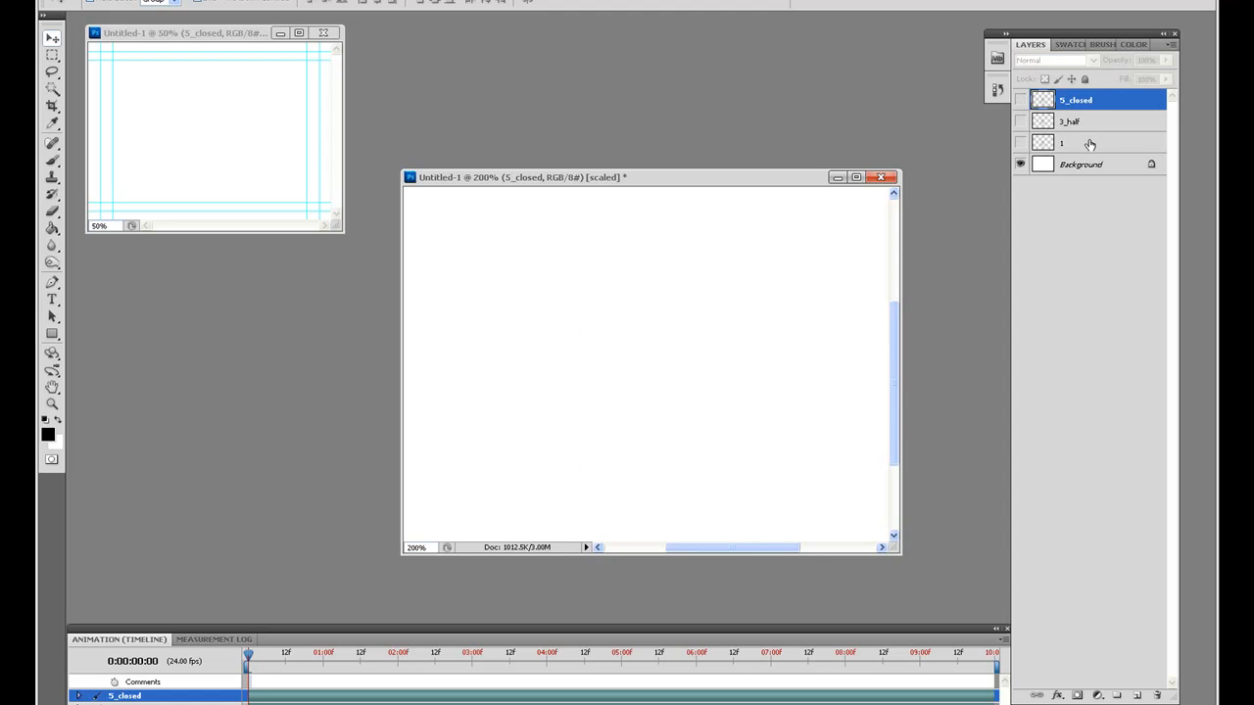
{"action": "left_click", "coordinate": [1067, 143]}
{"action": "left_click", "coordinate": [1020, 143]}
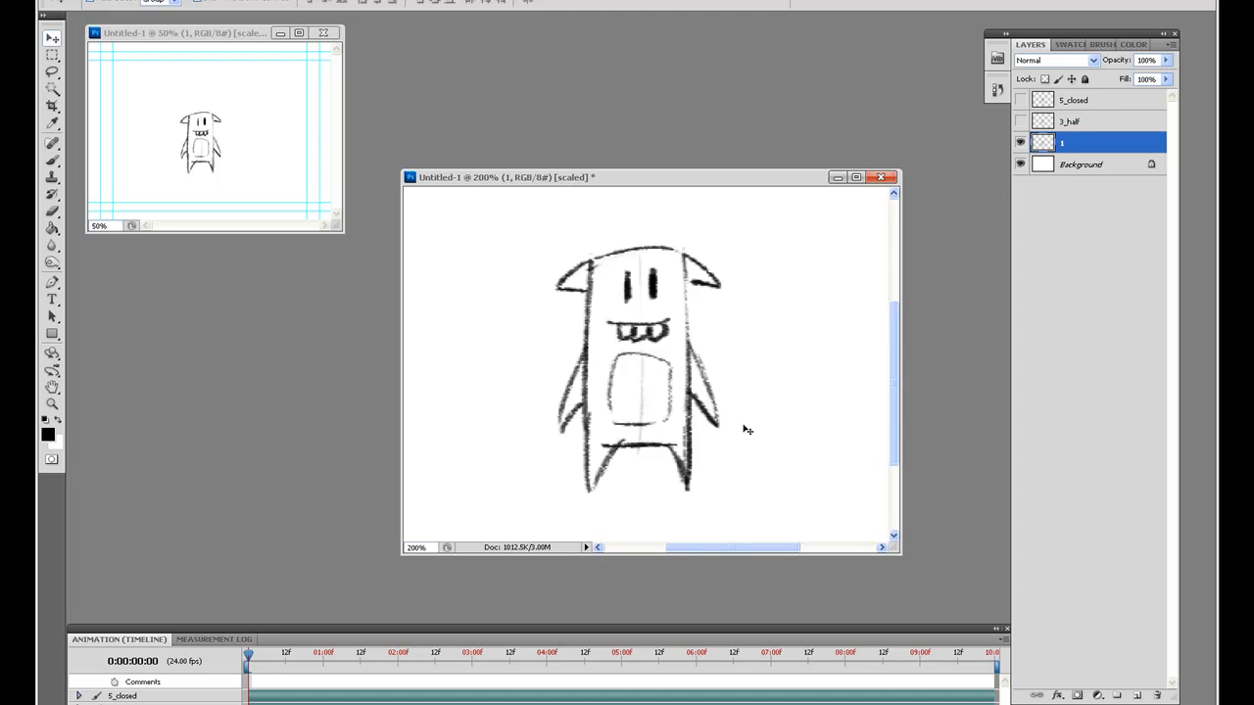
Step: Brush a timing chart beside the monster on layer 1: circled 1 and 5 joined by a vertical line with a middle tick and two arcs
{"action": "key", "text": "b"}
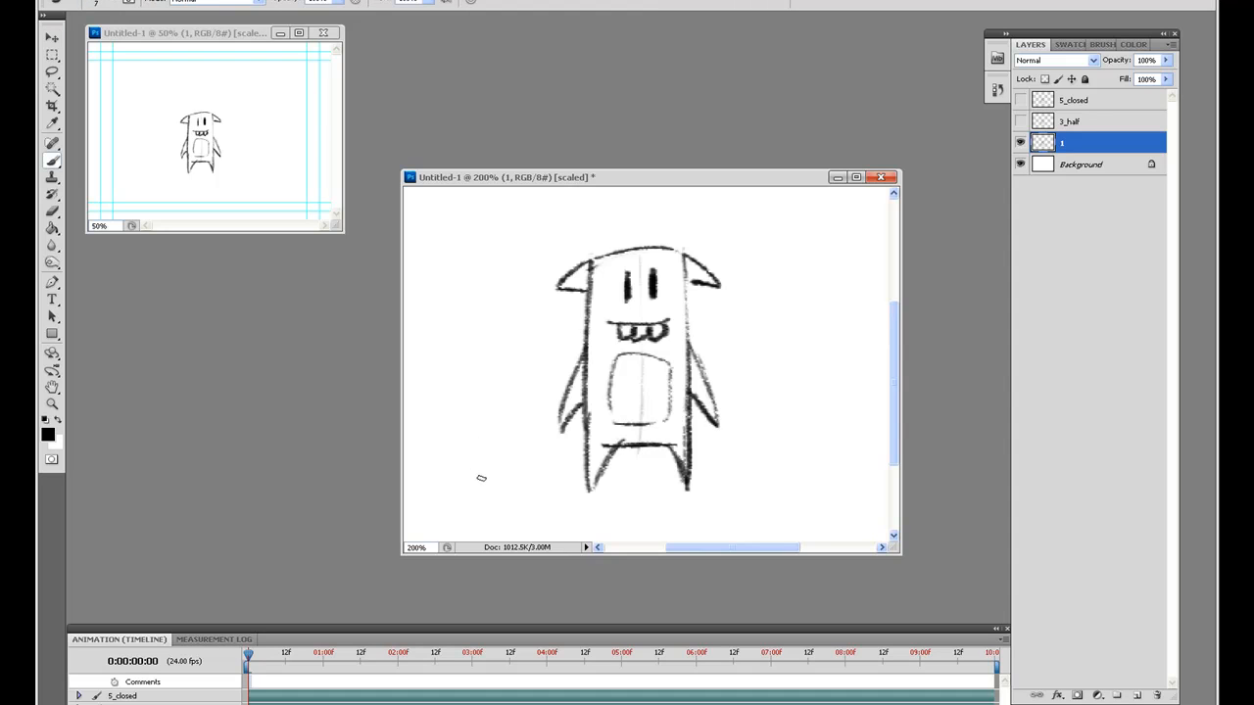
{"action": "left_click_drag", "start_coordinate": [839, 217], "coordinate": [839, 234]}
{"action": "mouse_move", "coordinate": [836, 203]}
{"action": "left_mouse_down"}
{"action": "mouse_move", "coordinate": [819, 244]}
{"action": "mouse_move", "coordinate": [841, 202]}
{"action": "left_mouse_up"}
{"action": "mouse_move", "coordinate": [839, 249]}
{"action": "left_mouse_down"}
{"action": "mouse_move", "coordinate": [840, 386]}
{"action": "mouse_move", "coordinate": [850, 356]}
{"action": "left_mouse_up"}
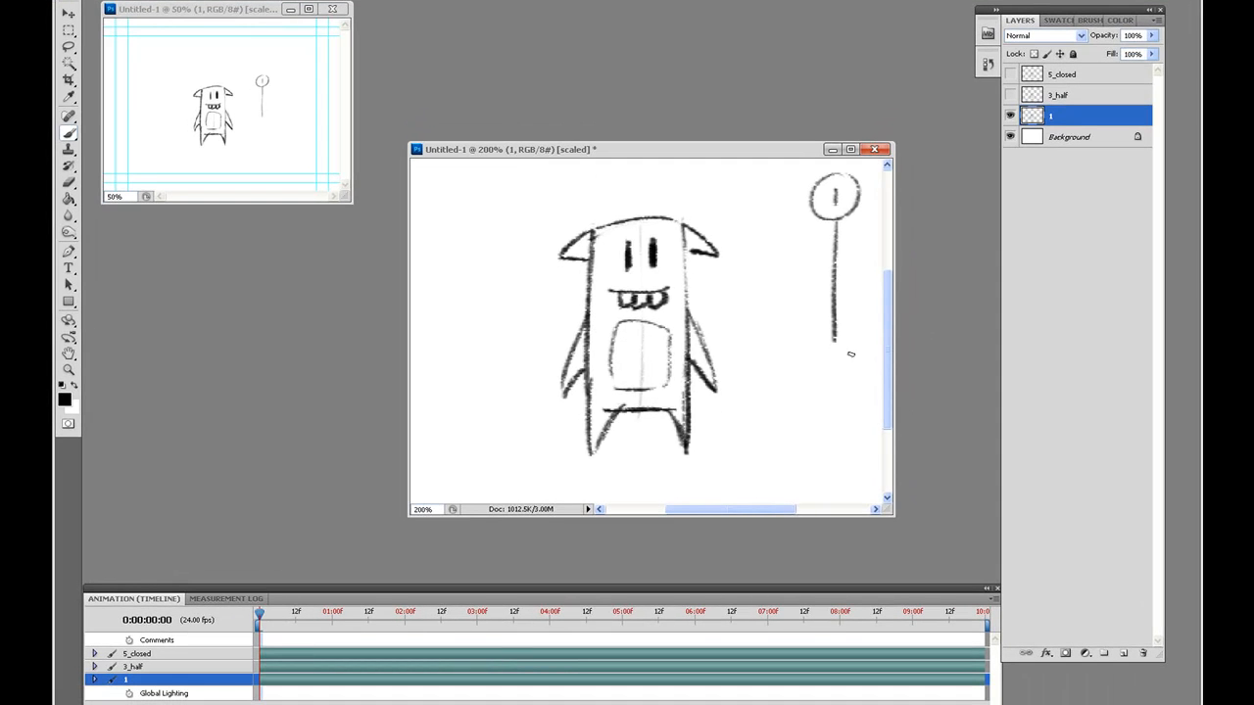
{"action": "mouse_move", "coordinate": [838, 350]}
{"action": "left_mouse_down"}
{"action": "mouse_move", "coordinate": [815, 378]}
{"action": "mouse_move", "coordinate": [838, 353]}
{"action": "left_mouse_up"}
{"action": "left_click_drag", "start_coordinate": [819, 276], "coordinate": [862, 271]}
{"action": "left_click_drag", "start_coordinate": [819, 230], "coordinate": [829, 278]}
{"action": "left_click_drag", "start_coordinate": [813, 285], "coordinate": [817, 340]}
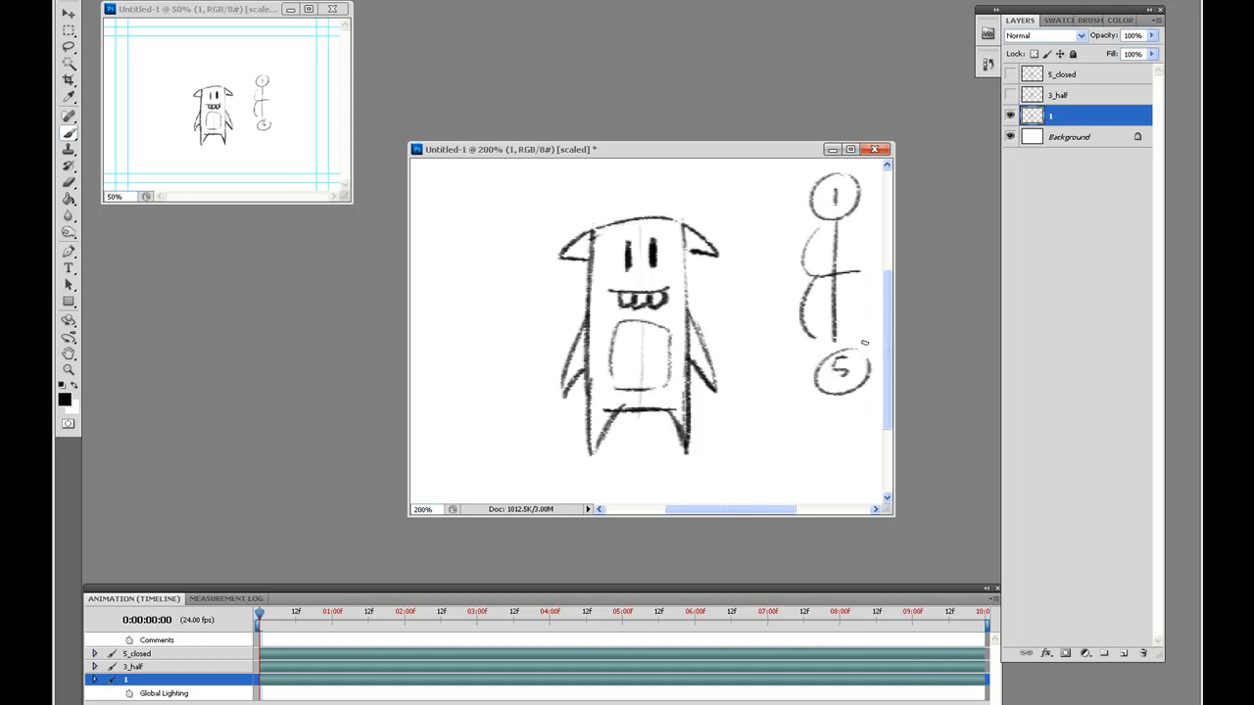
Step: Label the timing chart by hand with OPEN at 1, 1/2 and 3 at the middle tick, and CLOSED at 5
{"action": "left_click_drag", "start_coordinate": [770, 181], "coordinate": [814, 168]}
{"action": "left_click_drag", "start_coordinate": [866, 265], "coordinate": [861, 278]}
{"action": "left_click_drag", "start_coordinate": [773, 262], "coordinate": [774, 288]}
{"action": "left_click_drag", "start_coordinate": [778, 283], "coordinate": [786, 292]}
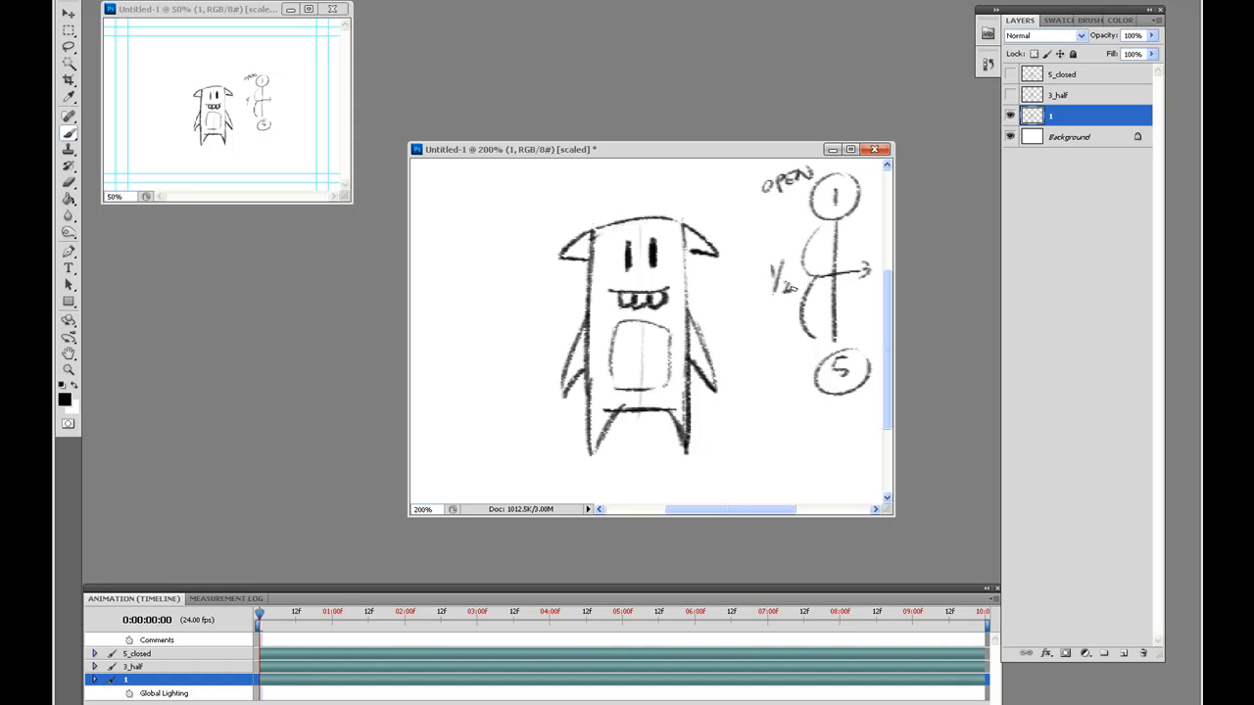
{"action": "left_click_drag", "start_coordinate": [766, 383], "coordinate": [765, 395]}
{"action": "left_click_drag", "start_coordinate": [776, 379], "coordinate": [777, 392]}
{"action": "left_click_drag", "start_coordinate": [783, 386], "coordinate": [809, 389]}
{"action": "left_click_drag", "start_coordinate": [808, 374], "coordinate": [810, 388]}
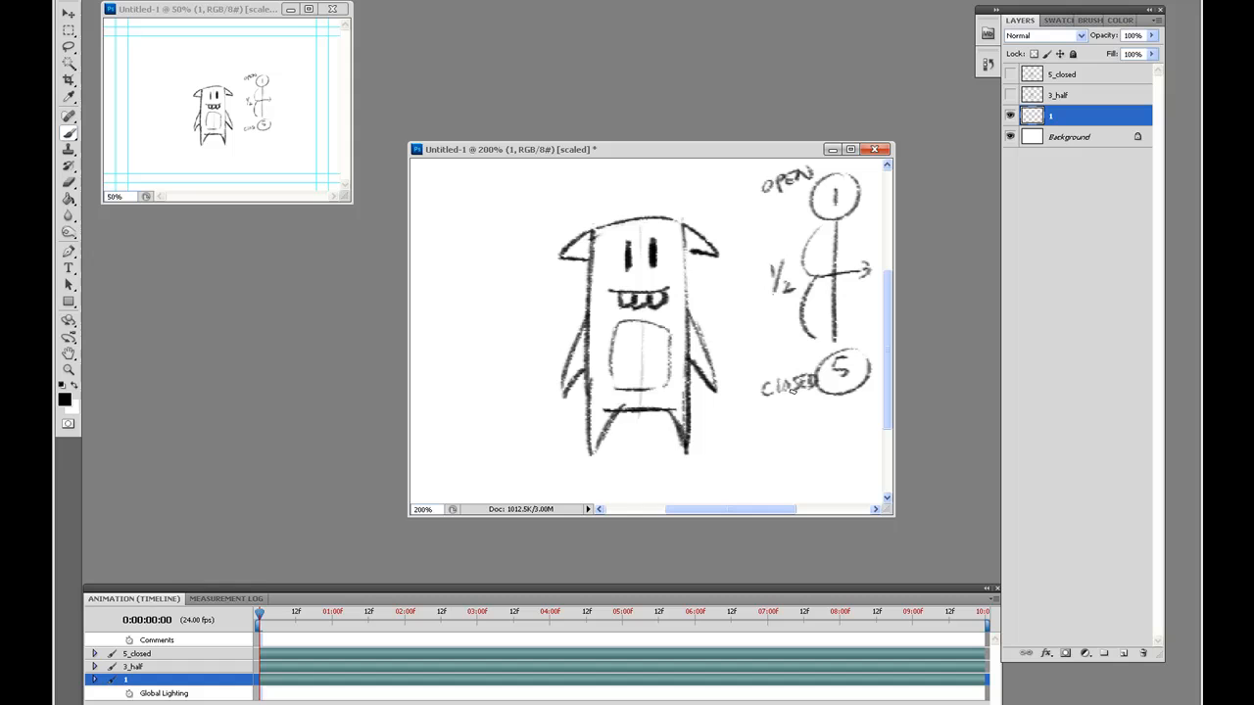
Step: Show 3_half instead of layer 1, erase the upper part of its eyes and brush in half-closed eyelids
{"action": "left_click", "coordinate": [1010, 115]}
{"action": "left_click", "coordinate": [1010, 94]}
{"action": "left_click", "coordinate": [1085, 93]}
{"action": "key", "text": "e"}
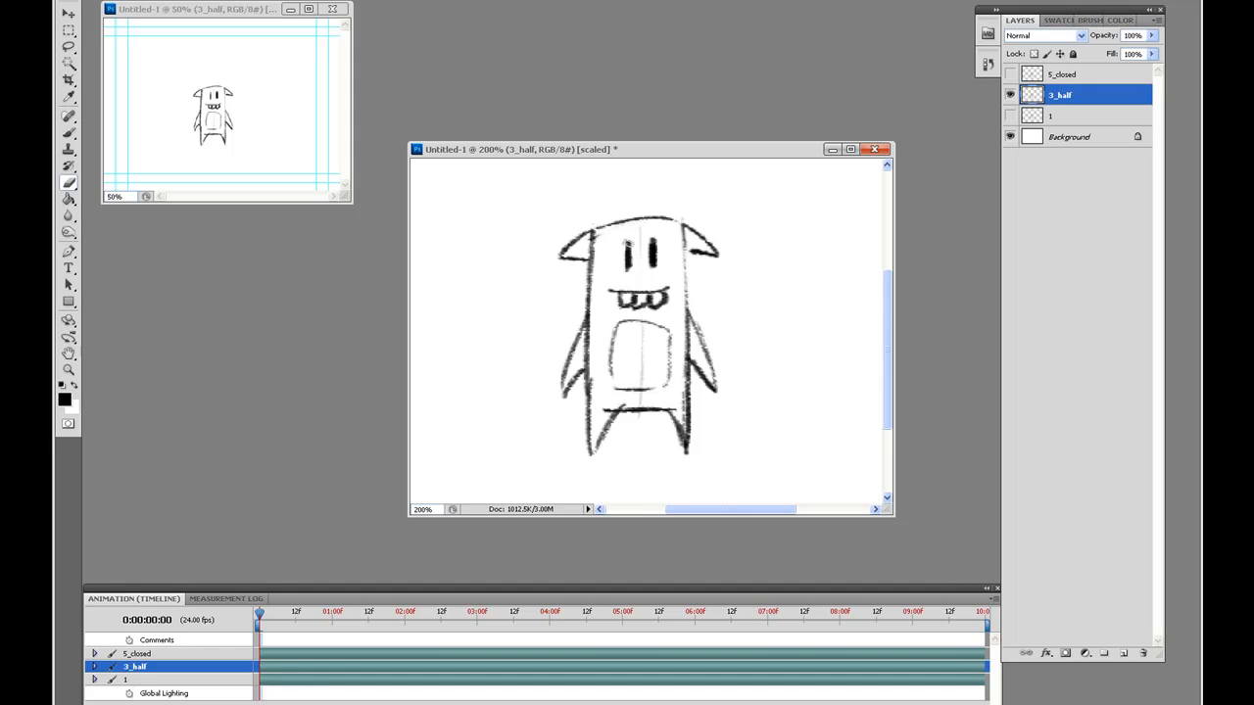
{"action": "mouse_move", "coordinate": [624, 243]}
{"action": "left_mouse_down"}
{"action": "mouse_move", "coordinate": [619, 257]}
{"action": "mouse_move", "coordinate": [660, 243]}
{"action": "mouse_move", "coordinate": [635, 255]}
{"action": "mouse_move", "coordinate": [654, 253]}
{"action": "left_mouse_up"}
{"action": "key", "text": "b"}
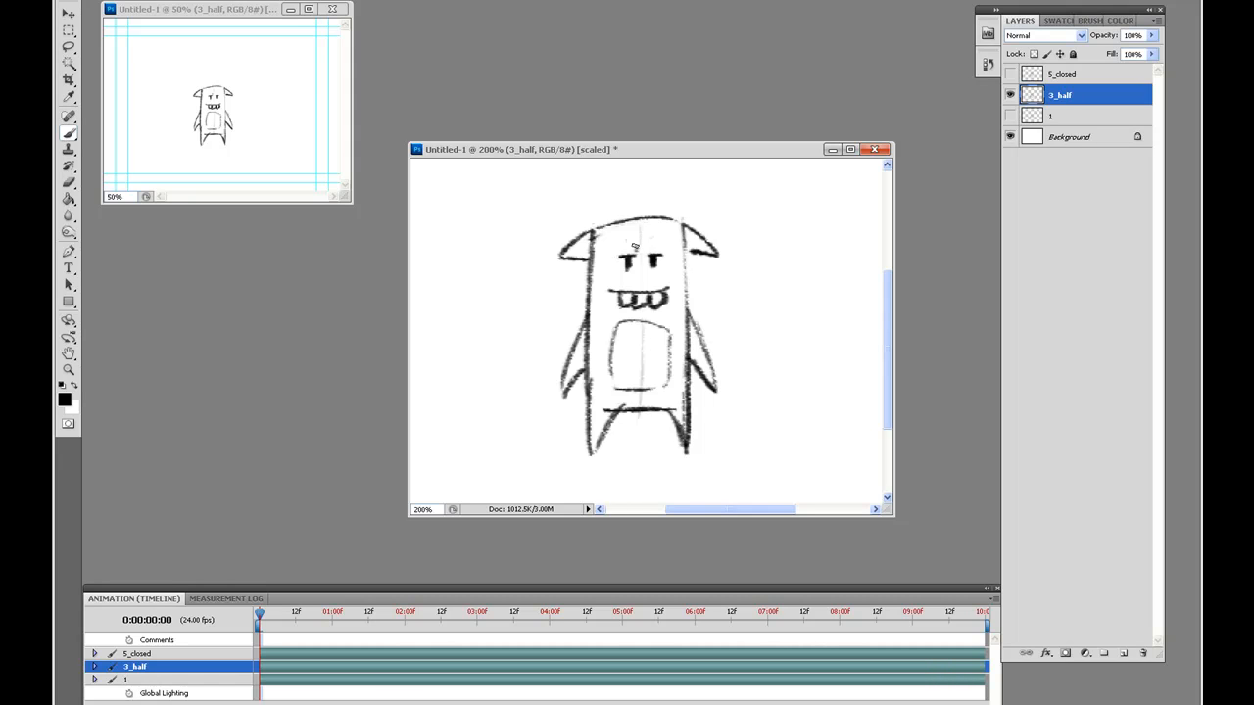
Step: Toggle the visibility of layers 1 and 3_half to compare the open and half-closed eyes
{"action": "left_click", "coordinate": [1010, 95]}
{"action": "left_click", "coordinate": [1010, 116]}
{"action": "left_click", "coordinate": [1010, 95]}
{"action": "left_click", "coordinate": [1010, 95]}
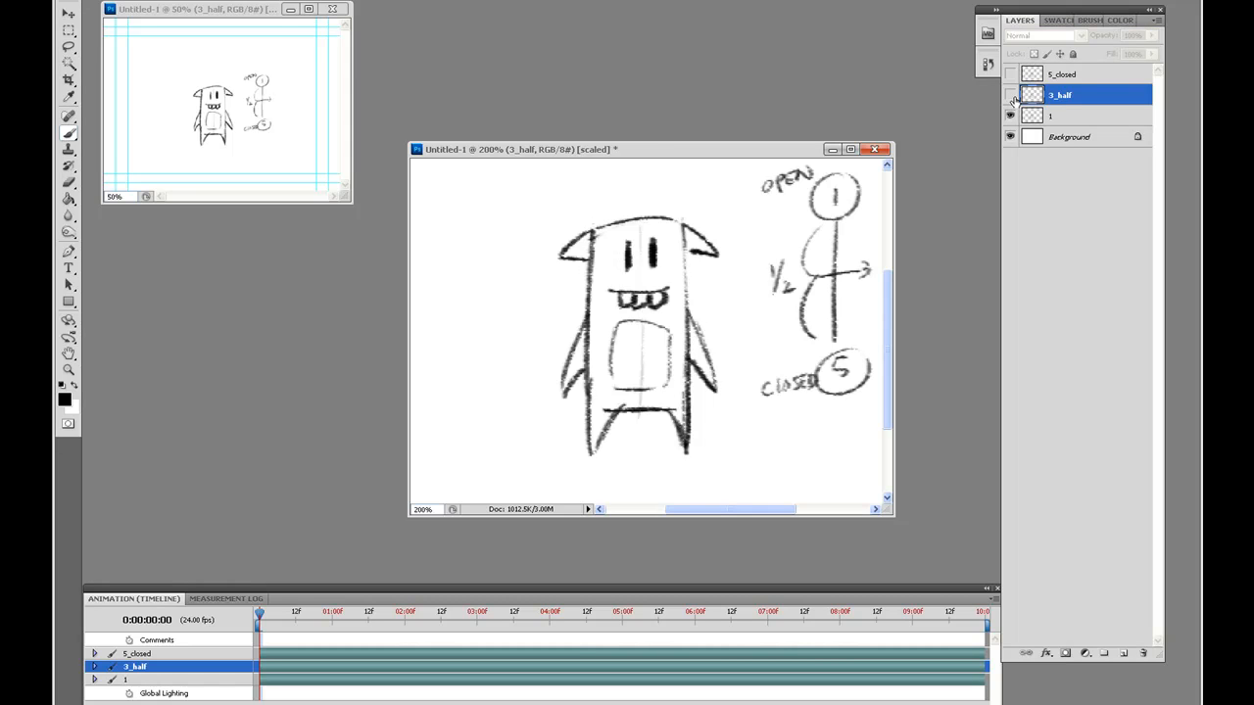
{"action": "left_click", "coordinate": [1010, 116]}
{"action": "left_click", "coordinate": [1010, 95]}
Step: Show only 5_closed above the background, erase its eyes and brush short horizontal lines as closed eyes
{"action": "left_click", "coordinate": [1010, 76]}
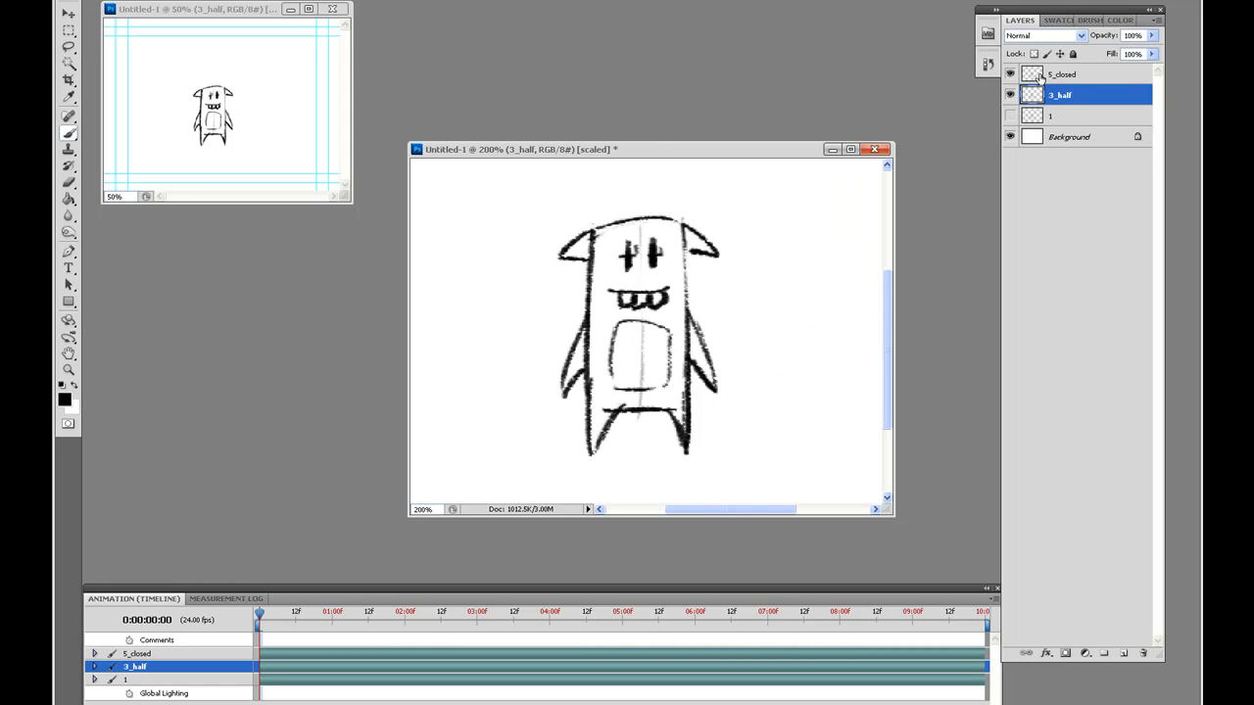
{"action": "left_click", "coordinate": [1010, 95]}
{"action": "left_click", "coordinate": [1046, 73]}
{"action": "key", "text": "e"}
{"action": "mouse_move", "coordinate": [654, 239]}
{"action": "left_mouse_down"}
{"action": "mouse_move", "coordinate": [655, 267]}
{"action": "mouse_move", "coordinate": [634, 266]}
{"action": "left_mouse_up"}
{"action": "key", "text": "b"}
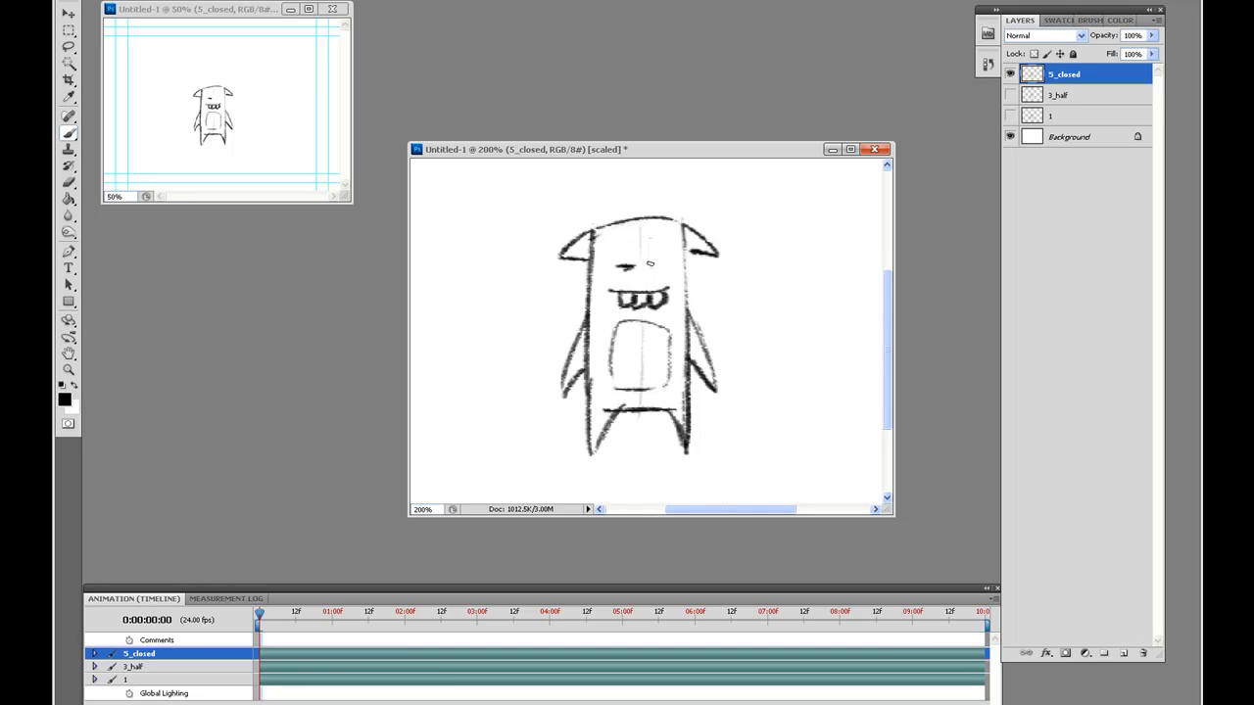
Step: Toggle the visibility of the three monster layers to check them, leaving only layer 1 shown above the background
{"action": "left_click", "coordinate": [1010, 76]}
{"action": "left_click", "coordinate": [1010, 75]}
{"action": "left_click", "coordinate": [1010, 95]}
{"action": "left_click", "coordinate": [1010, 115]}
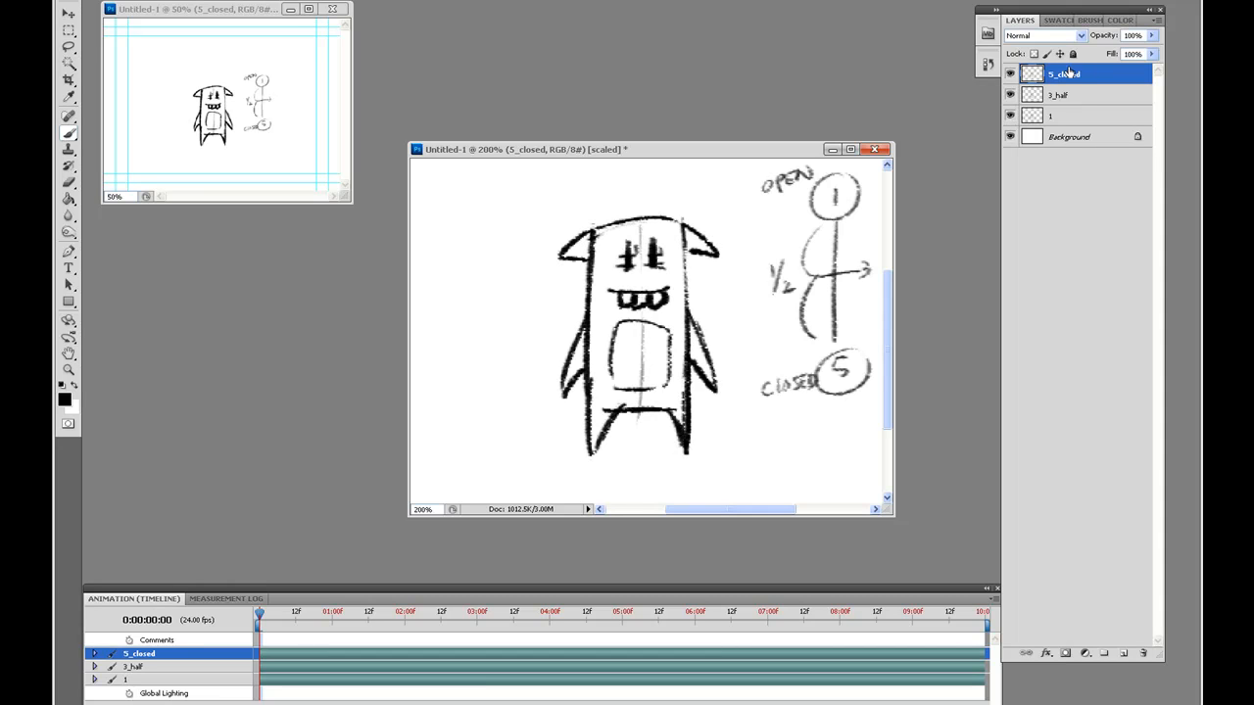
{"action": "left_click", "coordinate": [1009, 116]}
{"action": "left_click", "coordinate": [1010, 95]}
{"action": "left_click", "coordinate": [1010, 75]}
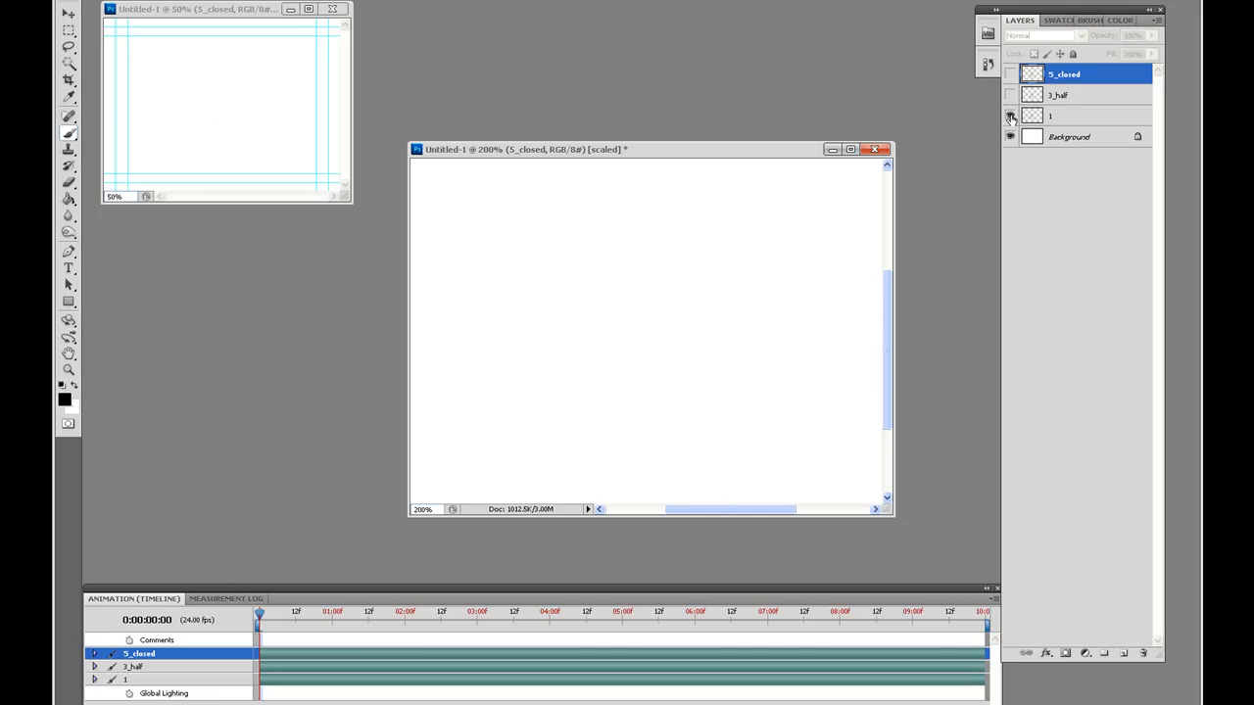
{"action": "left_click", "coordinate": [1010, 115]}
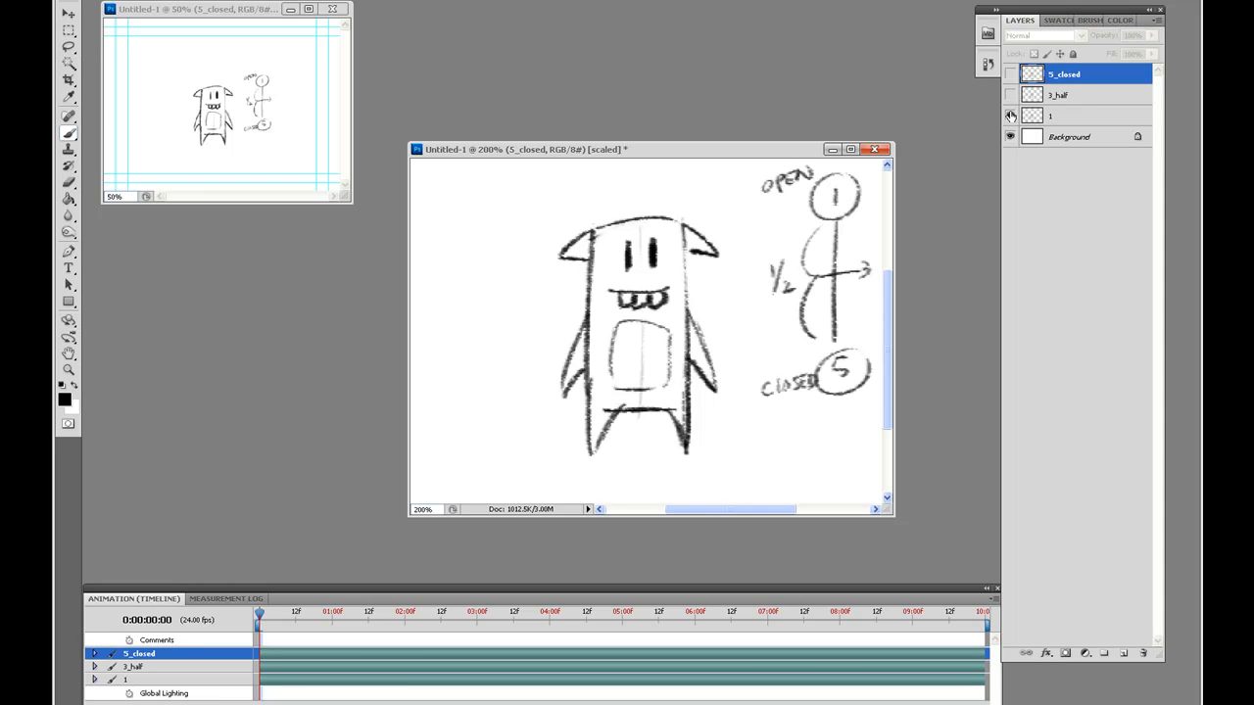
Step: Move the 200% document window and the animation timeline up to reveal the whole timeline, and select layer 1
{"action": "left_click_drag", "start_coordinate": [787, 151], "coordinate": [796, 58]}
{"action": "left_click", "coordinate": [1081, 119]}
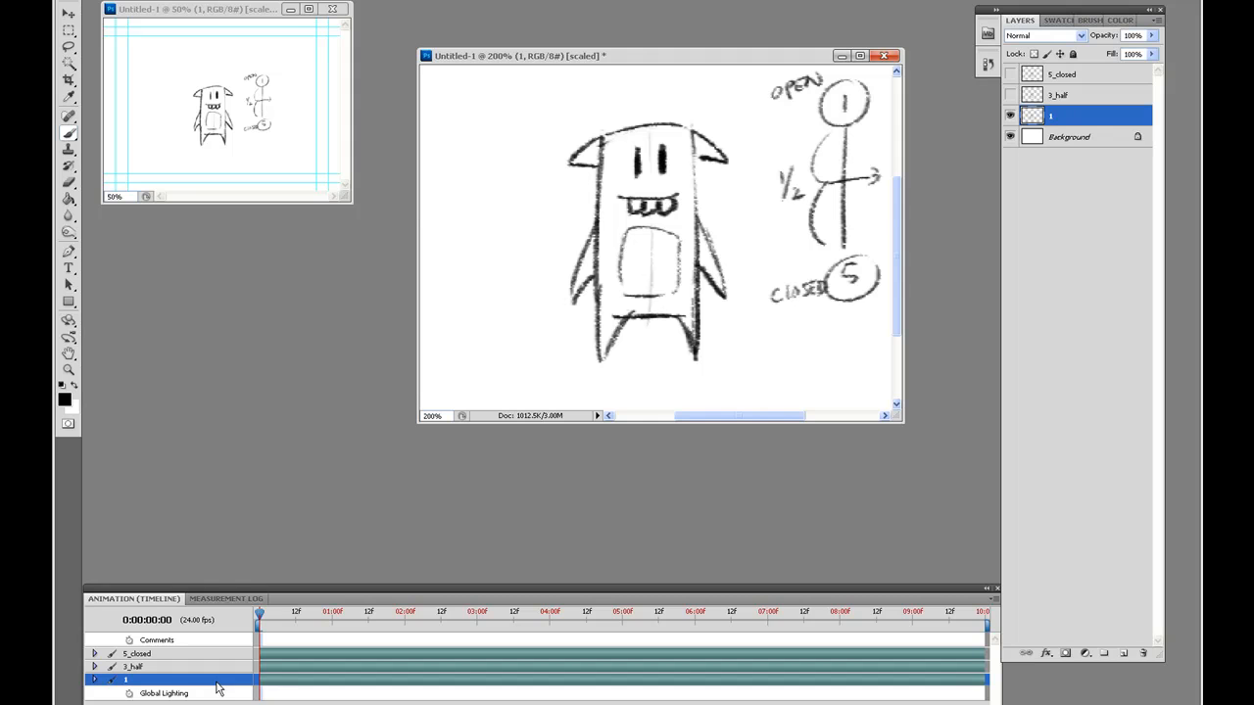
{"action": "left_click_drag", "start_coordinate": [431, 593], "coordinate": [437, 531]}
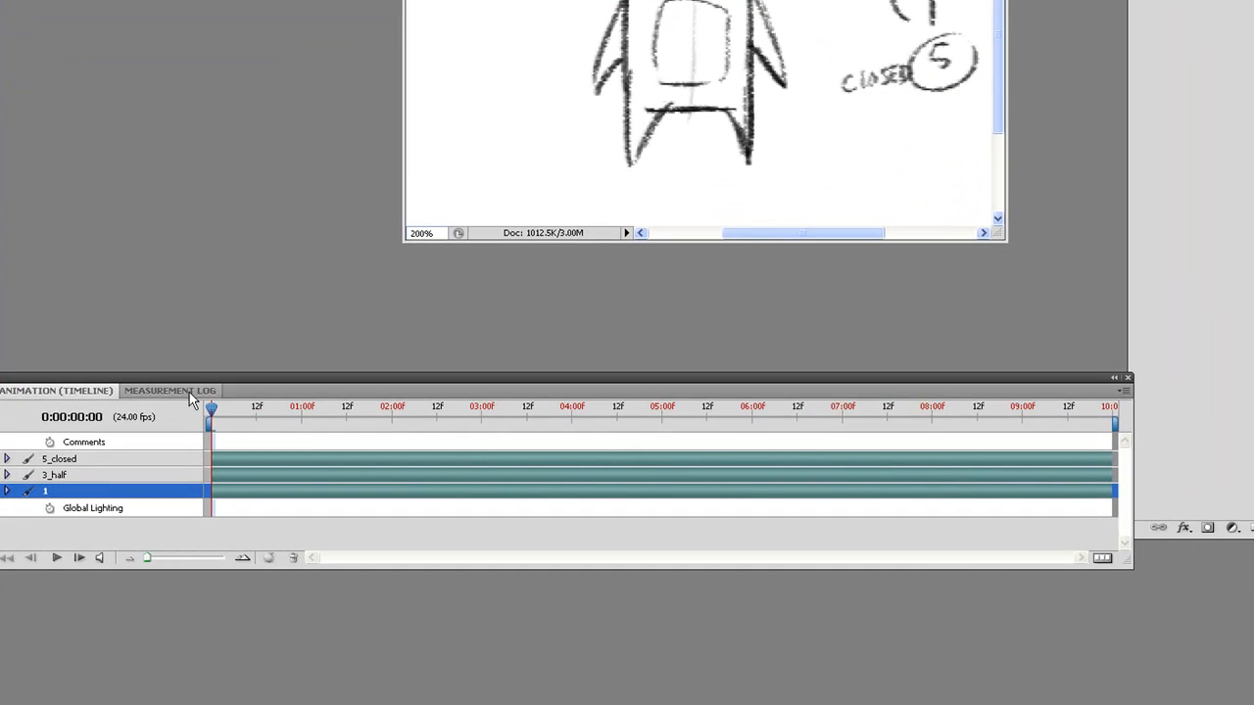
Step: Detach the Measurement Log from the animation timeline, close it and reposition the timeline
{"action": "left_click", "coordinate": [186, 391]}
{"action": "left_click_drag", "start_coordinate": [214, 398], "coordinate": [372, 590]}
{"action": "left_click_drag", "start_coordinate": [1203, 570], "coordinate": [805, 595]}
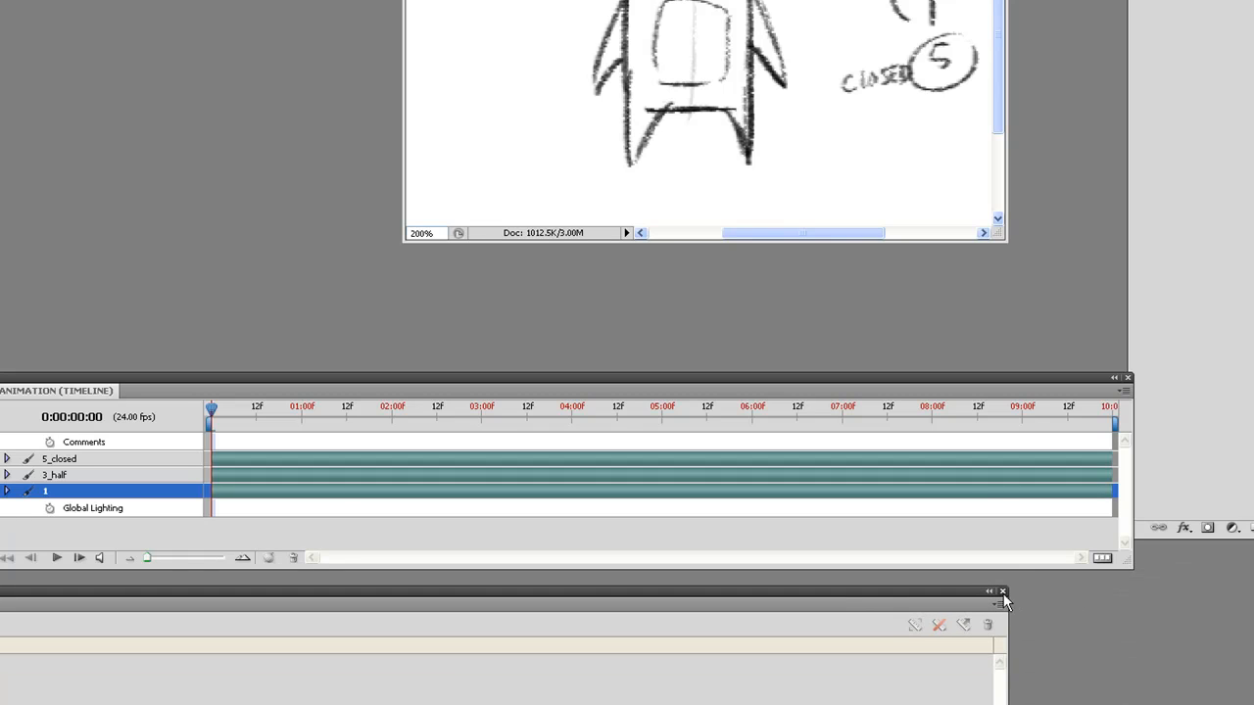
{"action": "left_click", "coordinate": [1001, 595]}
{"action": "left_click_drag", "start_coordinate": [623, 380], "coordinate": [653, 411]}
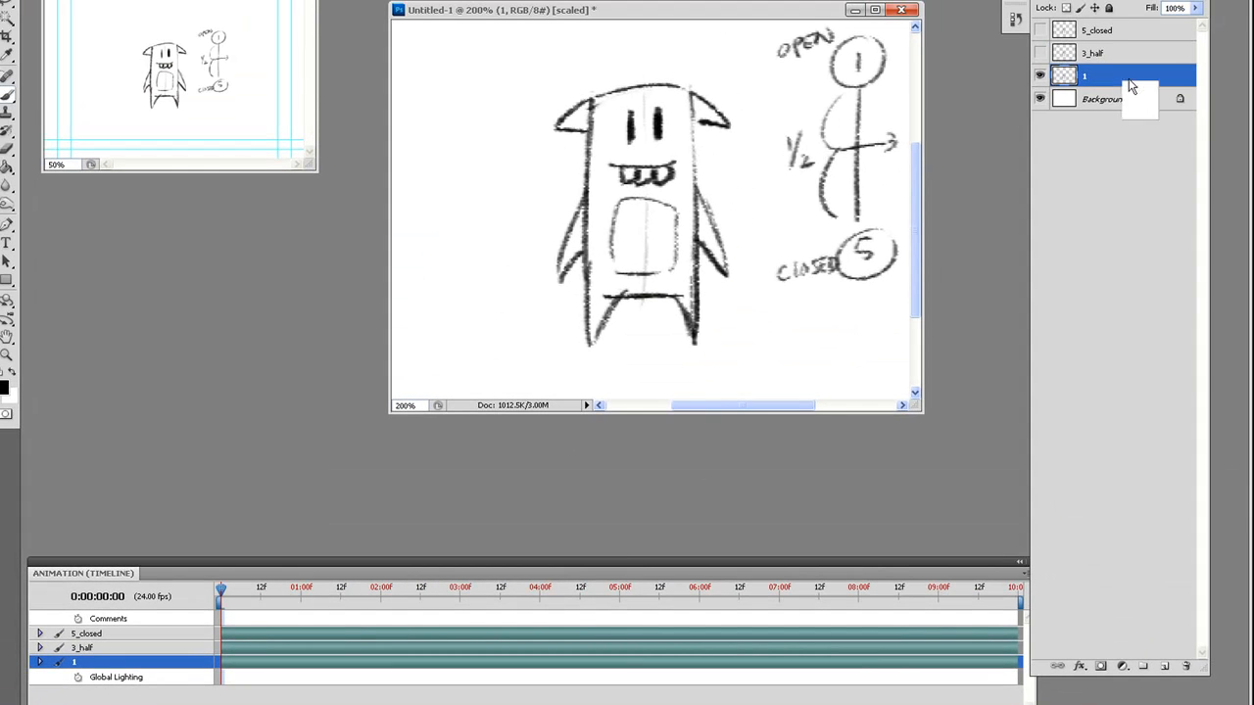
Step: Set layer 1's color to Violet in its layer properties
{"action": "right_click", "coordinate": [1179, 73]}
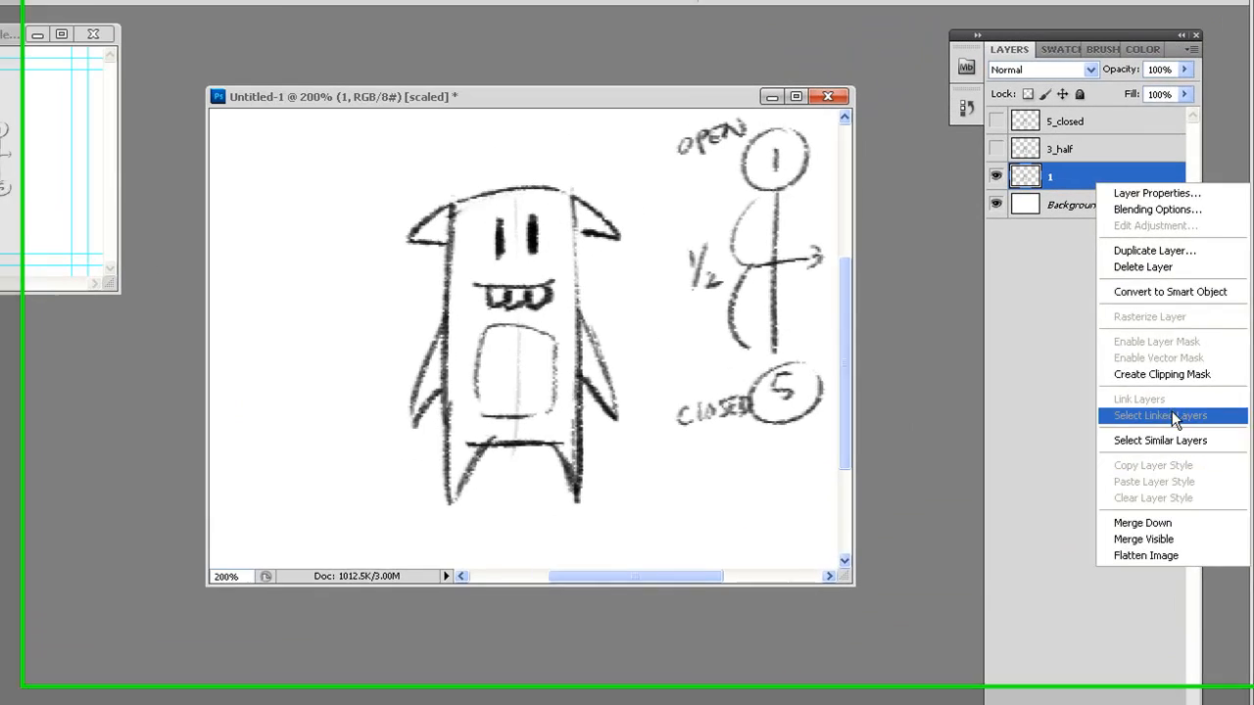
{"action": "left_click", "coordinate": [1160, 195]}
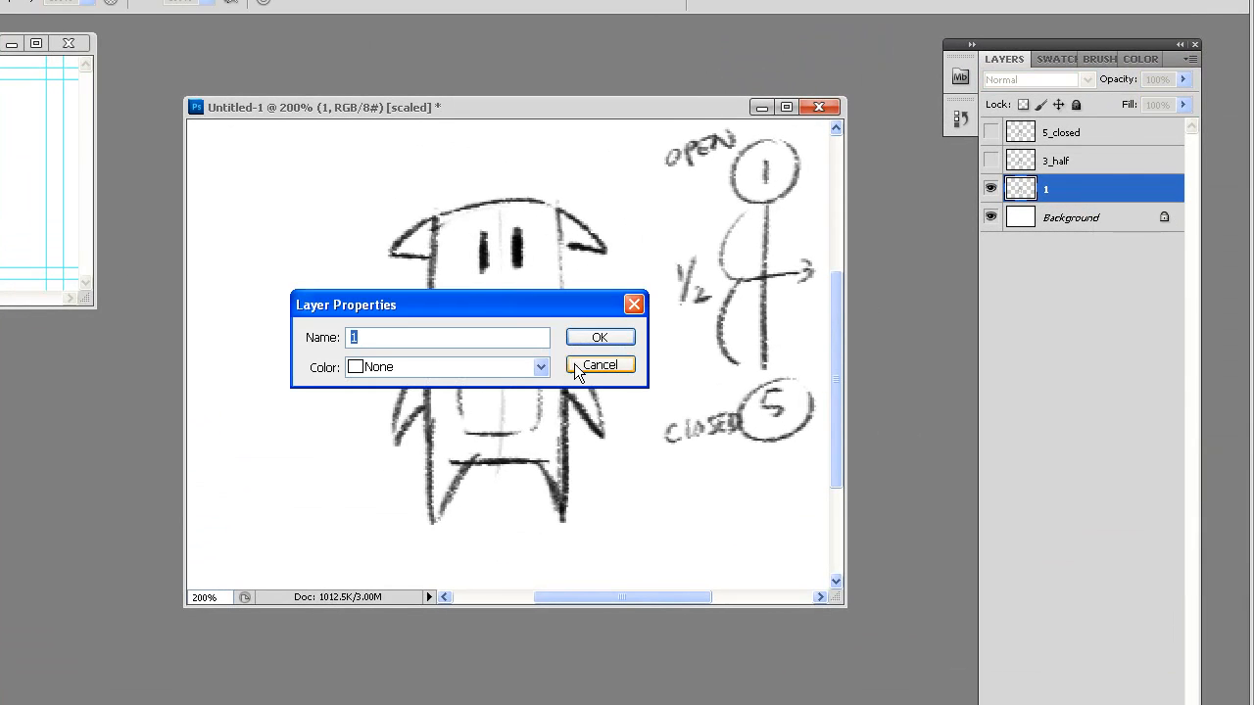
{"action": "left_click", "coordinate": [540, 366]}
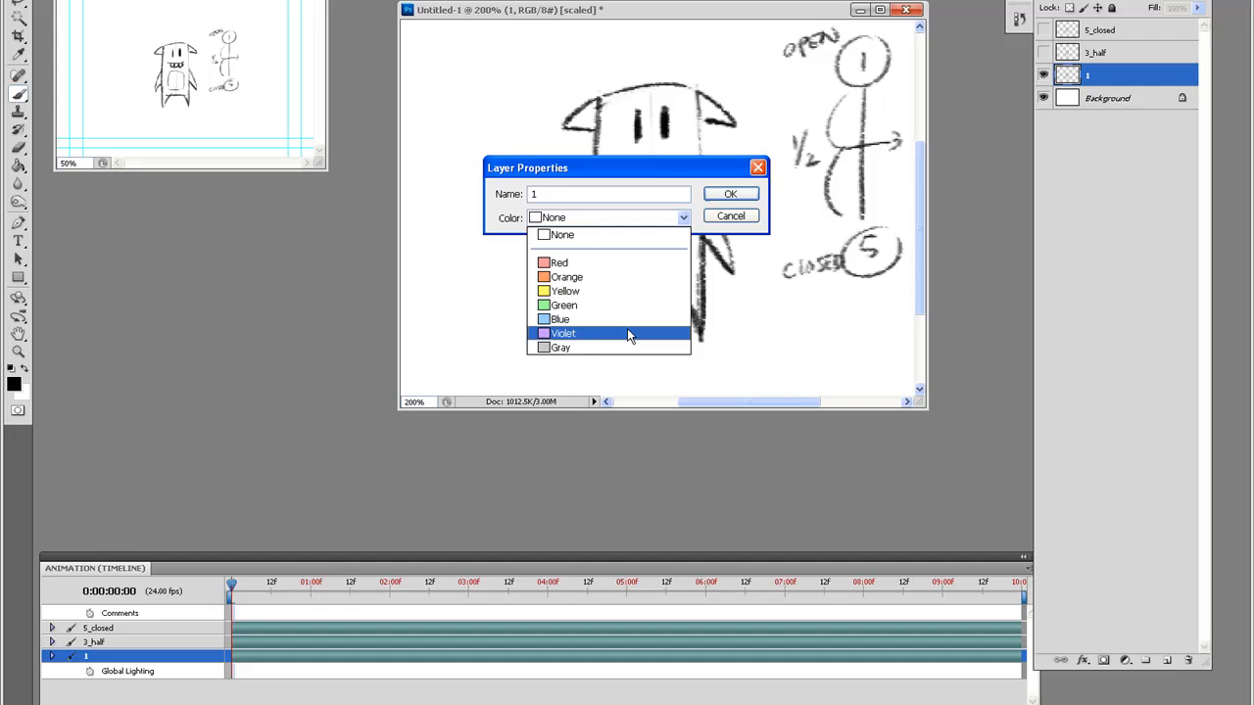
{"action": "left_click", "coordinate": [627, 334]}
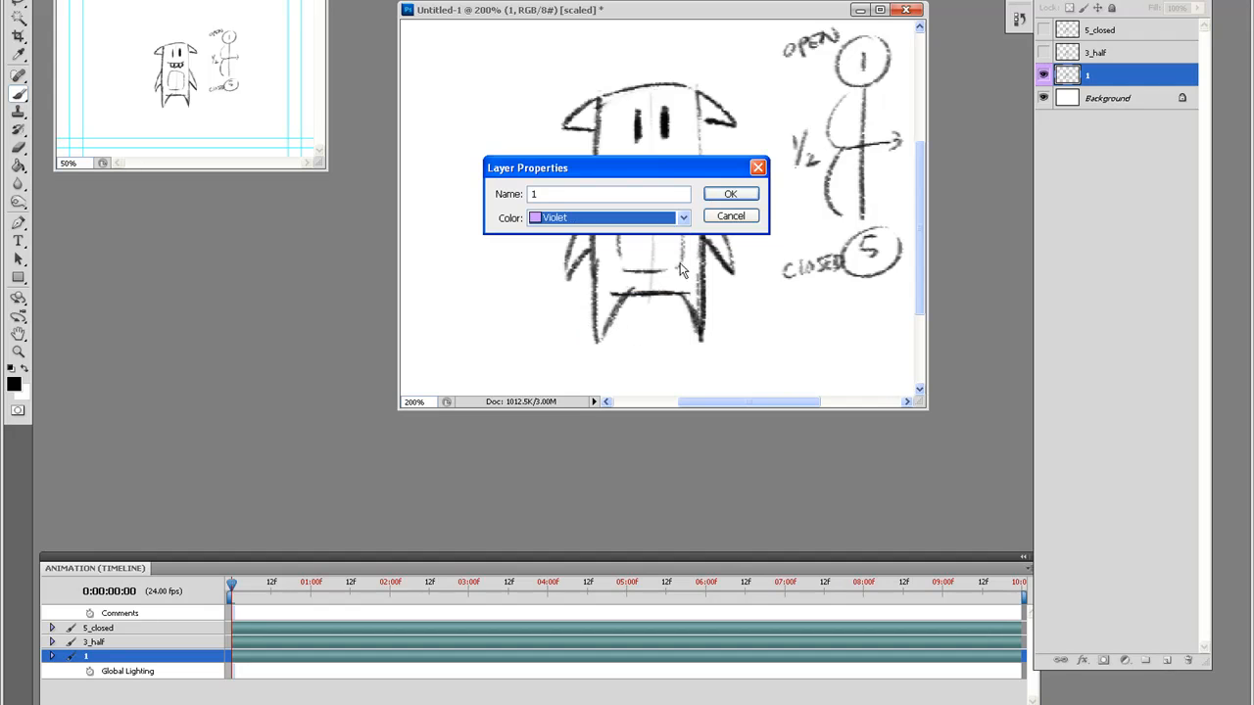
{"action": "left_click", "coordinate": [730, 194]}
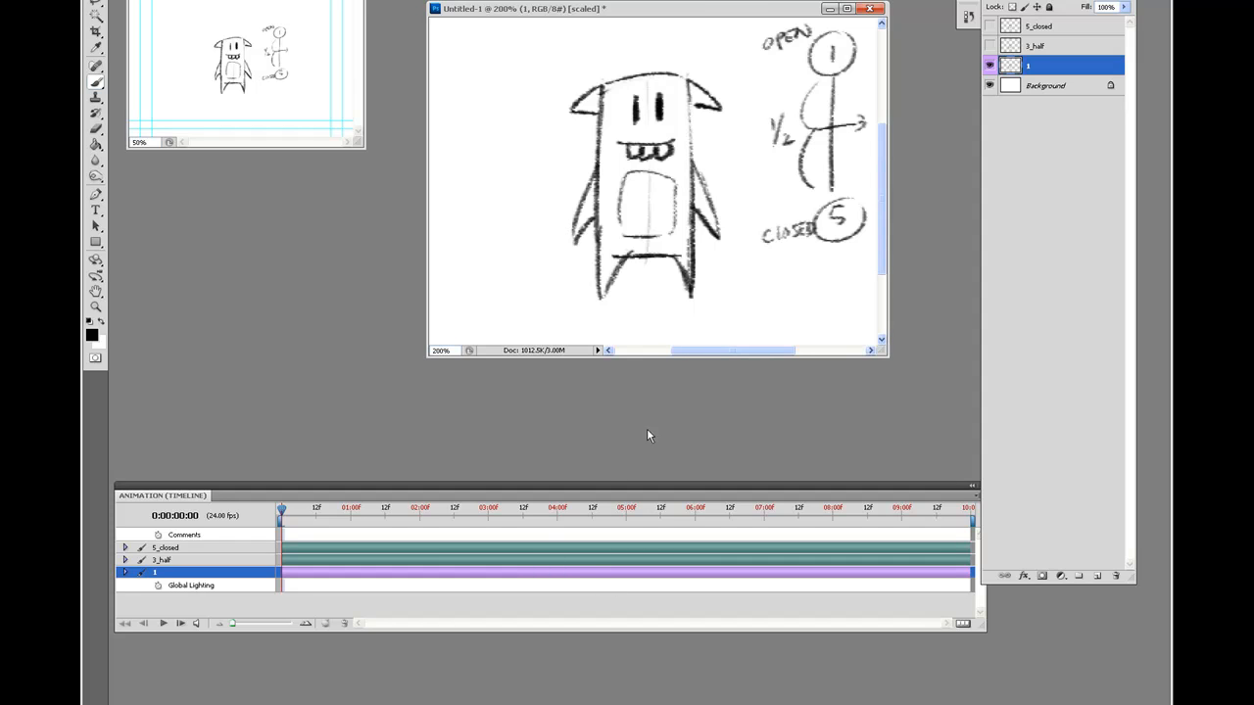
Step: Trim layer 1's duration bar in the timeline so that it ends at 01:00f
{"action": "mouse_move", "coordinate": [239, 625]}
{"action": "left_mouse_down"}
{"action": "mouse_move", "coordinate": [312, 627]}
{"action": "mouse_move", "coordinate": [229, 623]}
{"action": "left_mouse_up"}
{"action": "left_click_drag", "start_coordinate": [970, 572], "coordinate": [358, 576]}
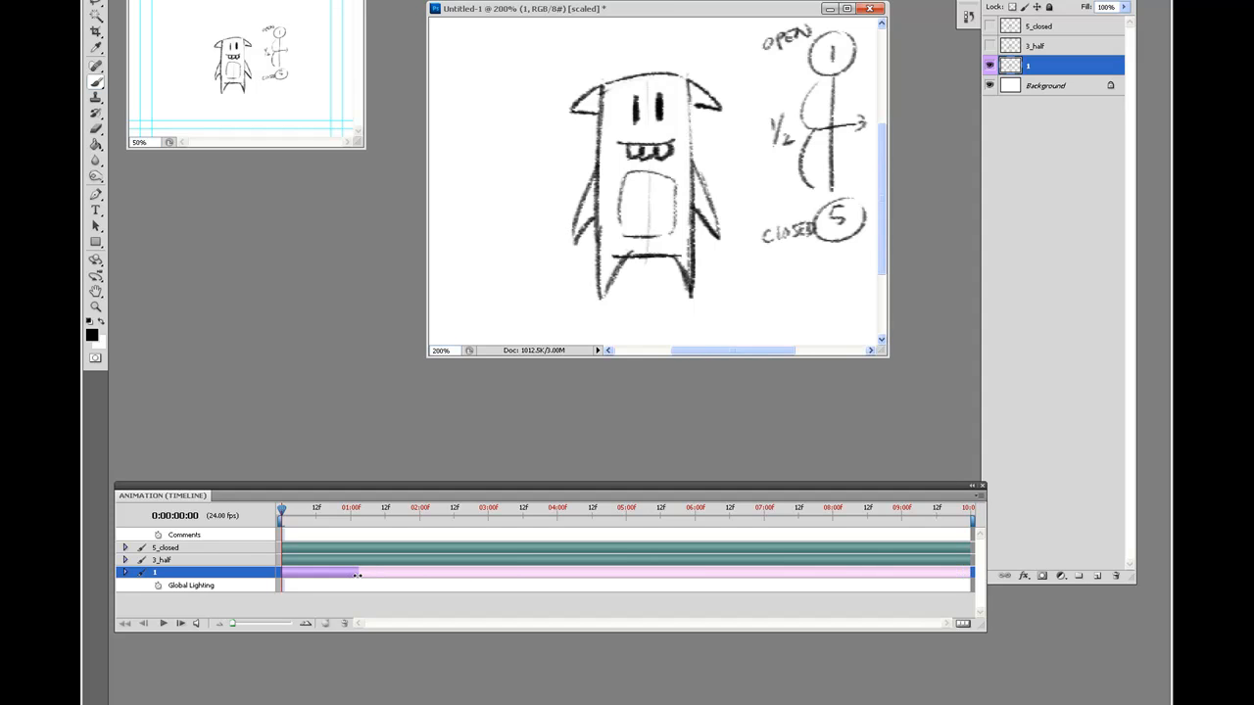
{"action": "left_click_drag", "start_coordinate": [239, 624], "coordinate": [260, 624]}
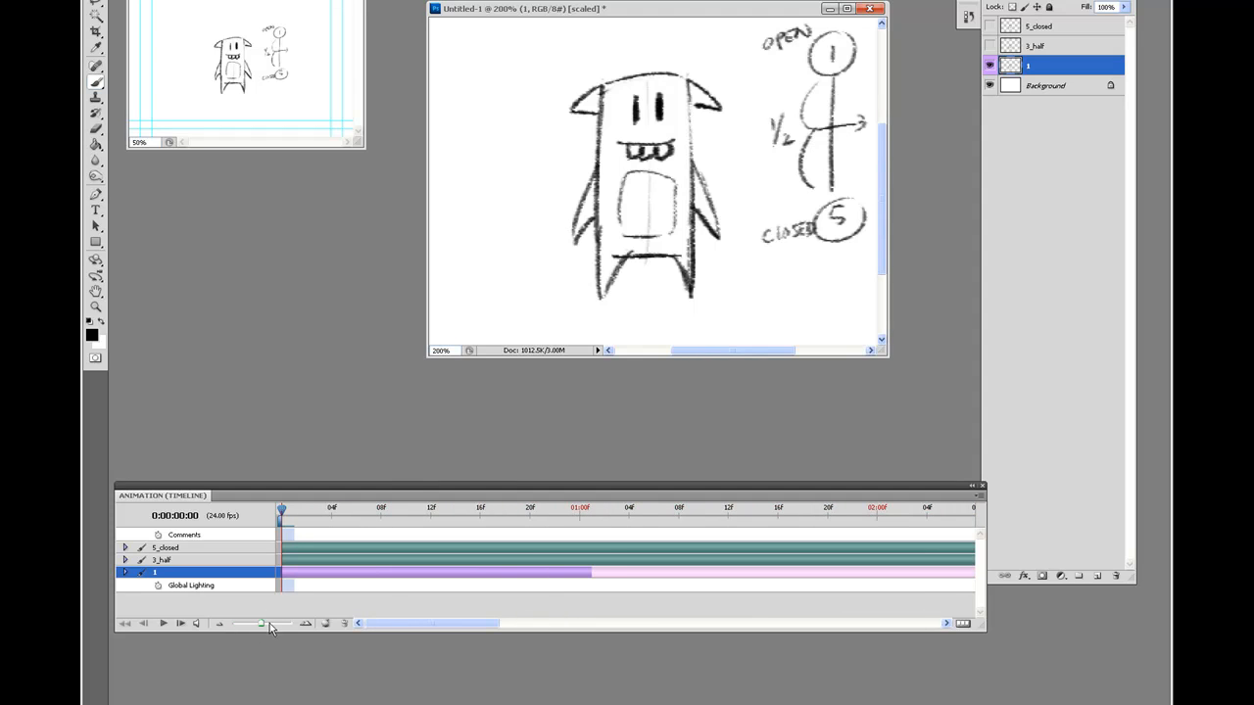
{"action": "left_click", "coordinate": [273, 624]}
{"action": "left_click_drag", "start_coordinate": [833, 573], "coordinate": [815, 574]}
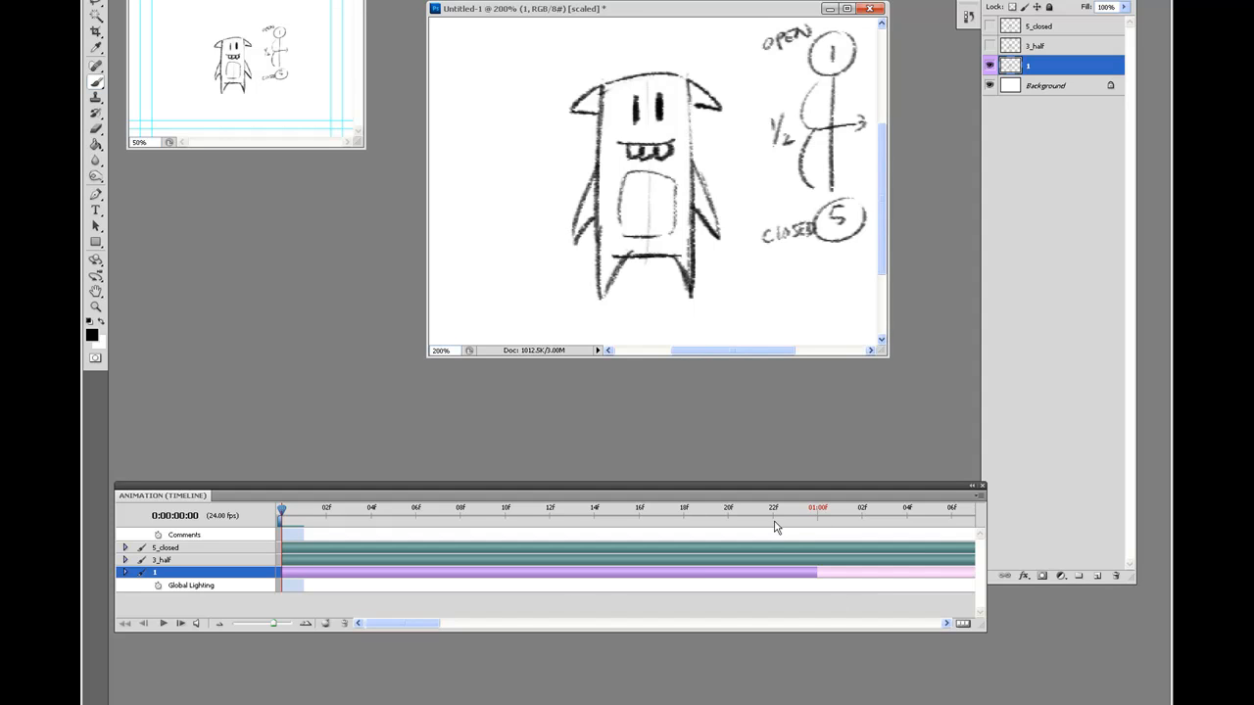
Step: Show the 3_half layer and set its color to Blue in its layer properties
{"action": "left_click_drag", "start_coordinate": [276, 625], "coordinate": [233, 628]}
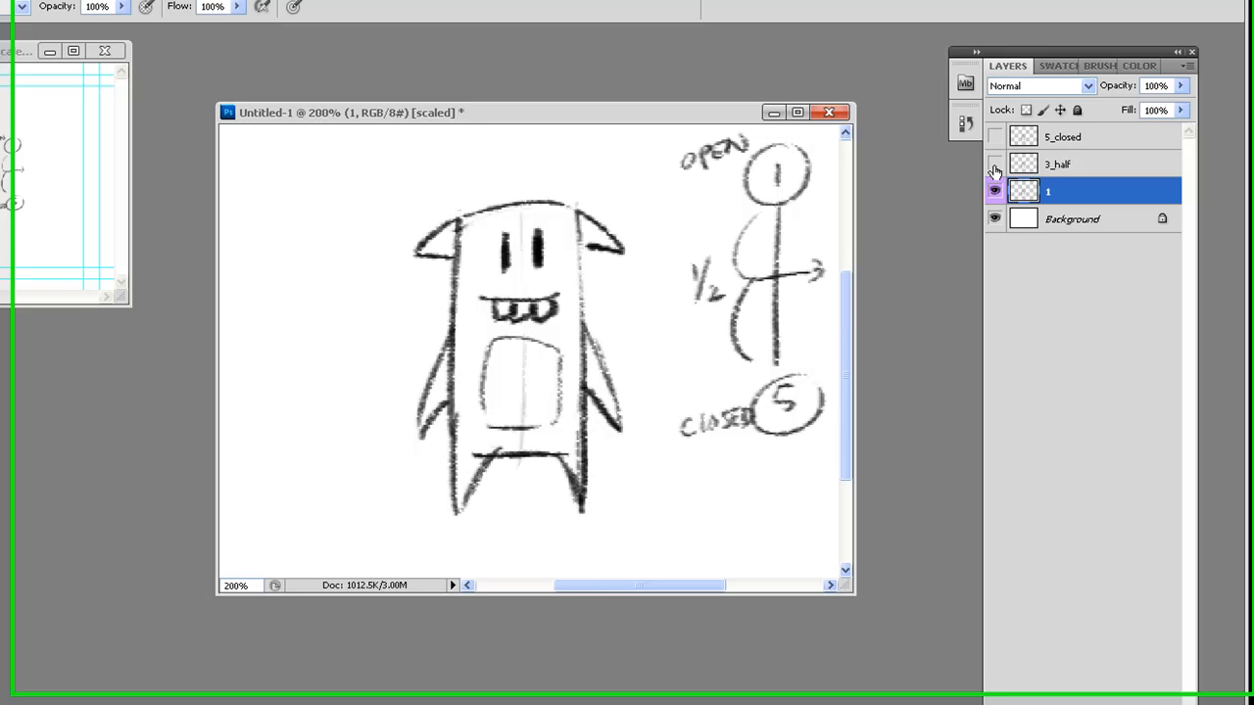
{"action": "left_click", "coordinate": [996, 165]}
{"action": "left_click", "coordinate": [1105, 169]}
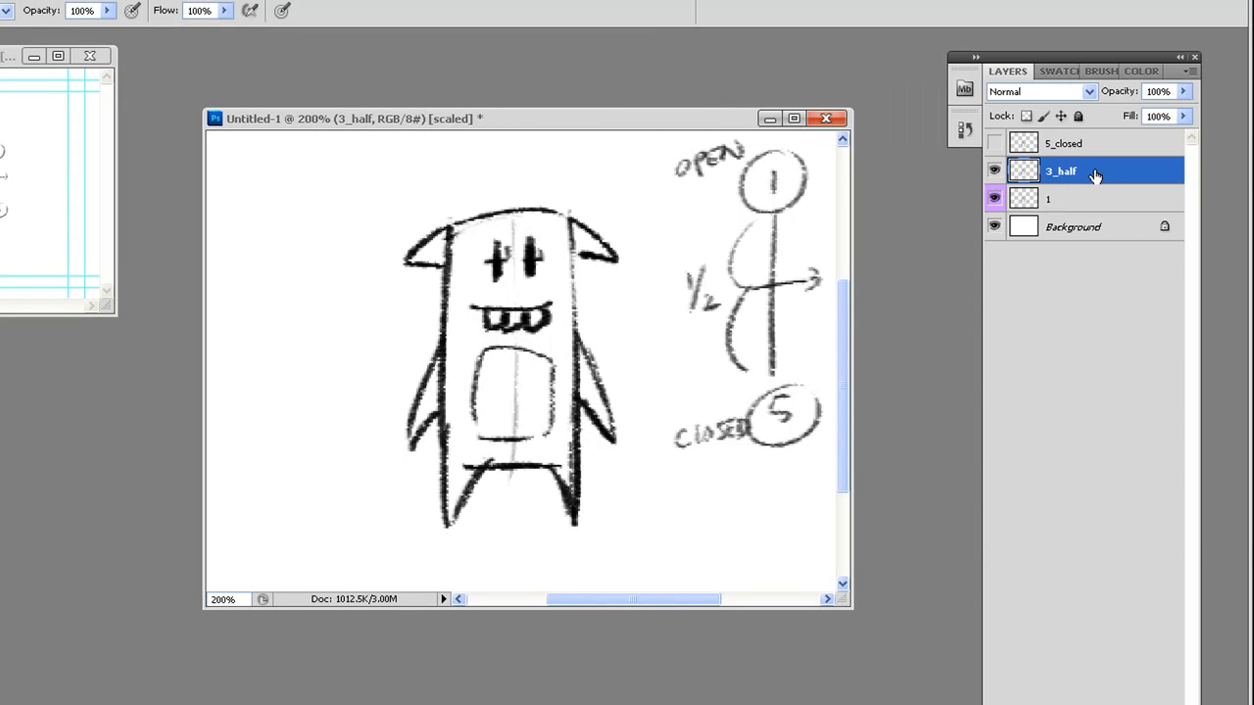
{"action": "right_click", "coordinate": [1097, 172]}
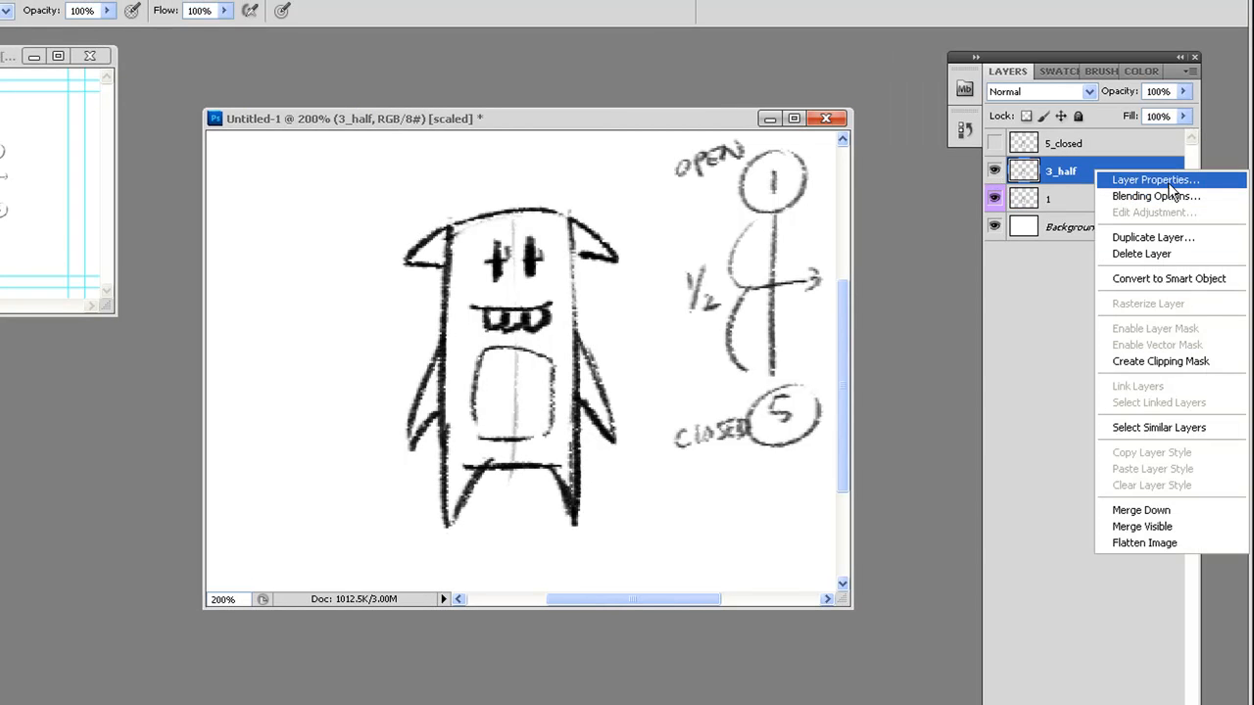
{"action": "left_click", "coordinate": [1156, 179]}
{"action": "left_click", "coordinate": [554, 373]}
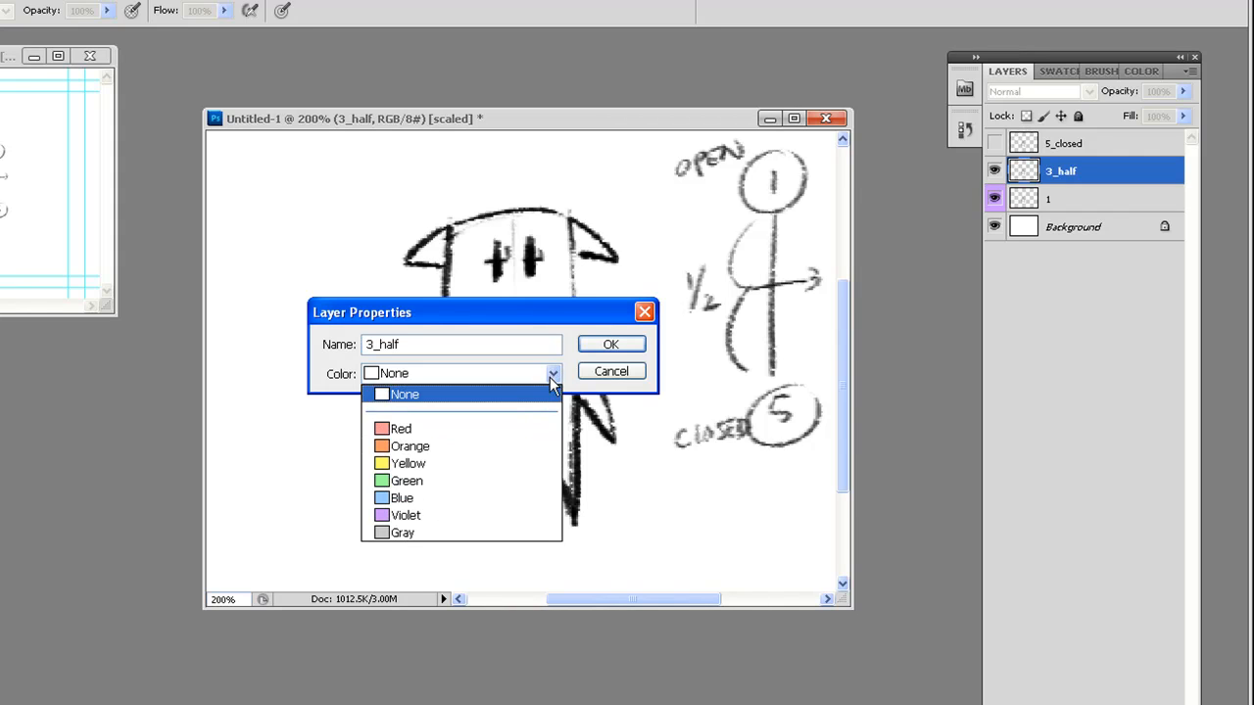
{"action": "left_click", "coordinate": [485, 493]}
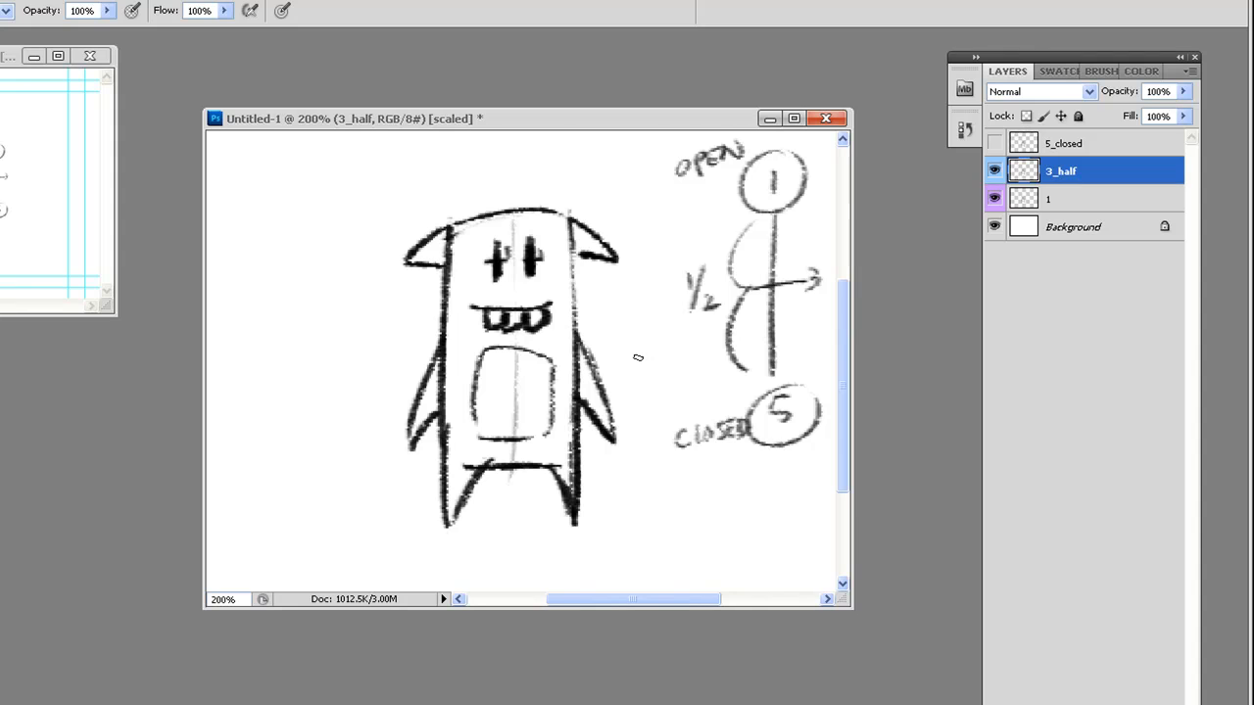
Step: Set the 5_closed layer's color to Yellow in its layer properties
{"action": "left_click", "coordinate": [1083, 147]}
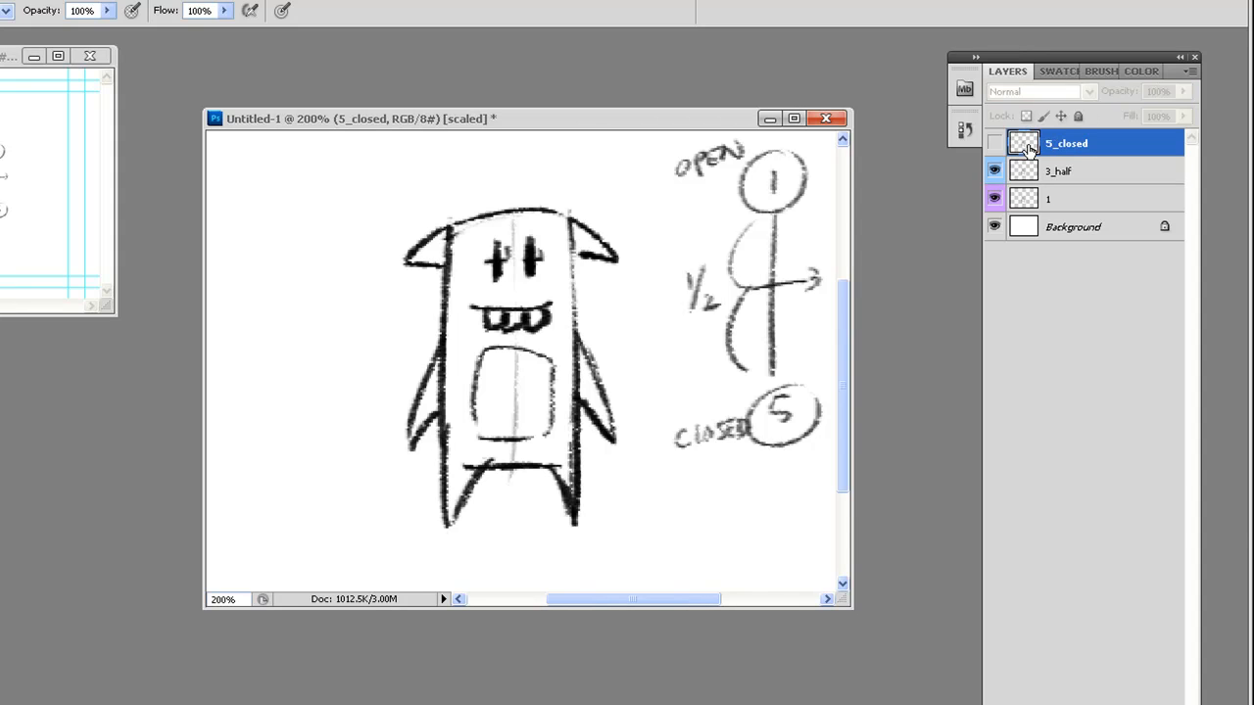
{"action": "right_click", "coordinate": [1091, 152]}
{"action": "left_click", "coordinate": [1157, 157]}
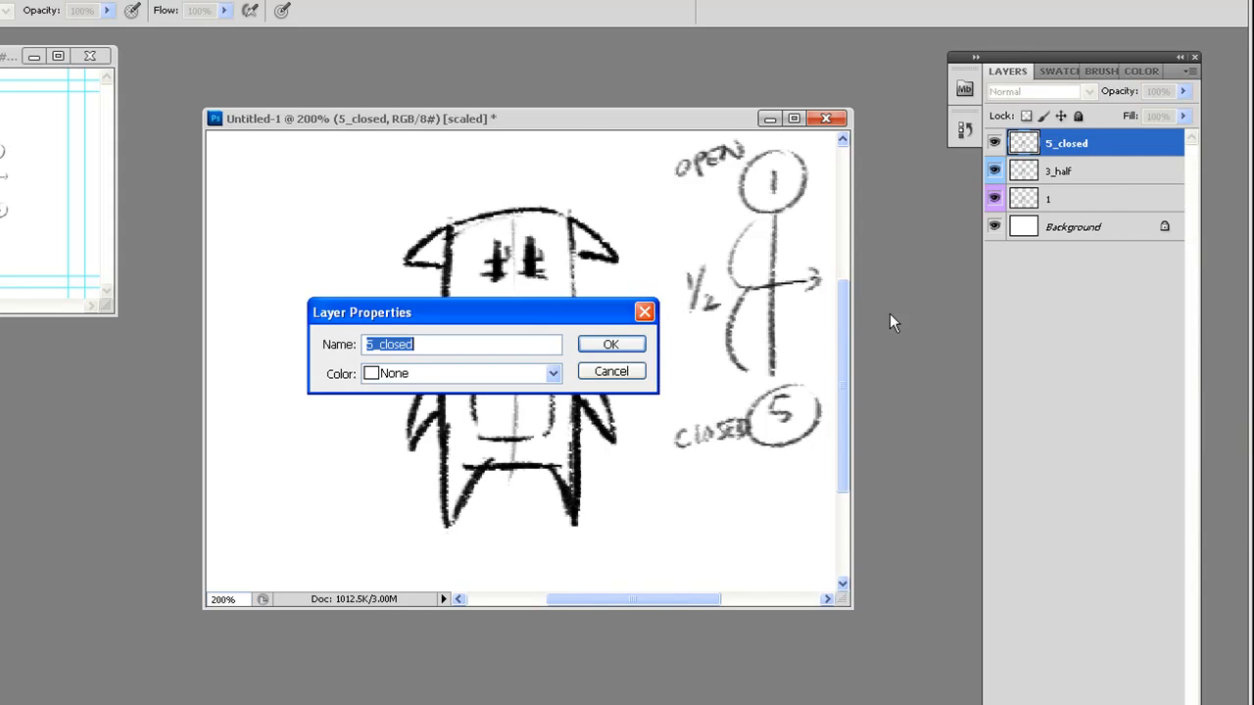
{"action": "left_click", "coordinate": [555, 375]}
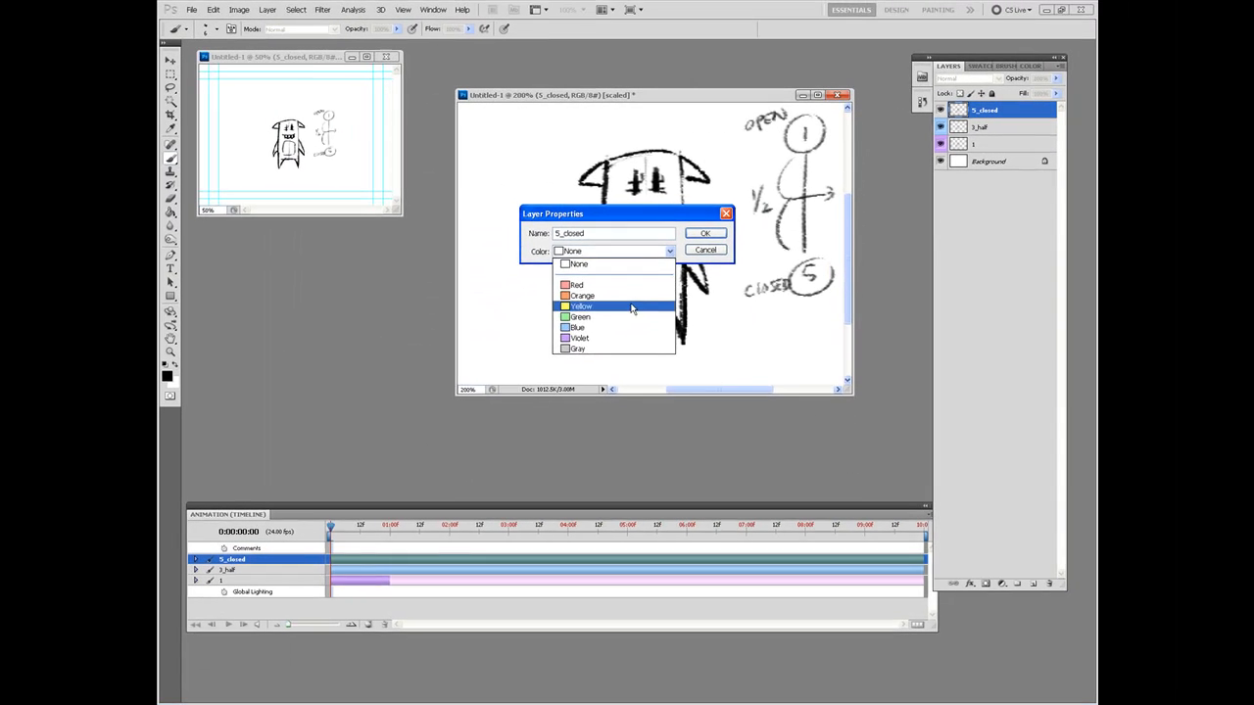
{"action": "left_click", "coordinate": [406, 459]}
{"action": "left_click", "coordinate": [703, 235]}
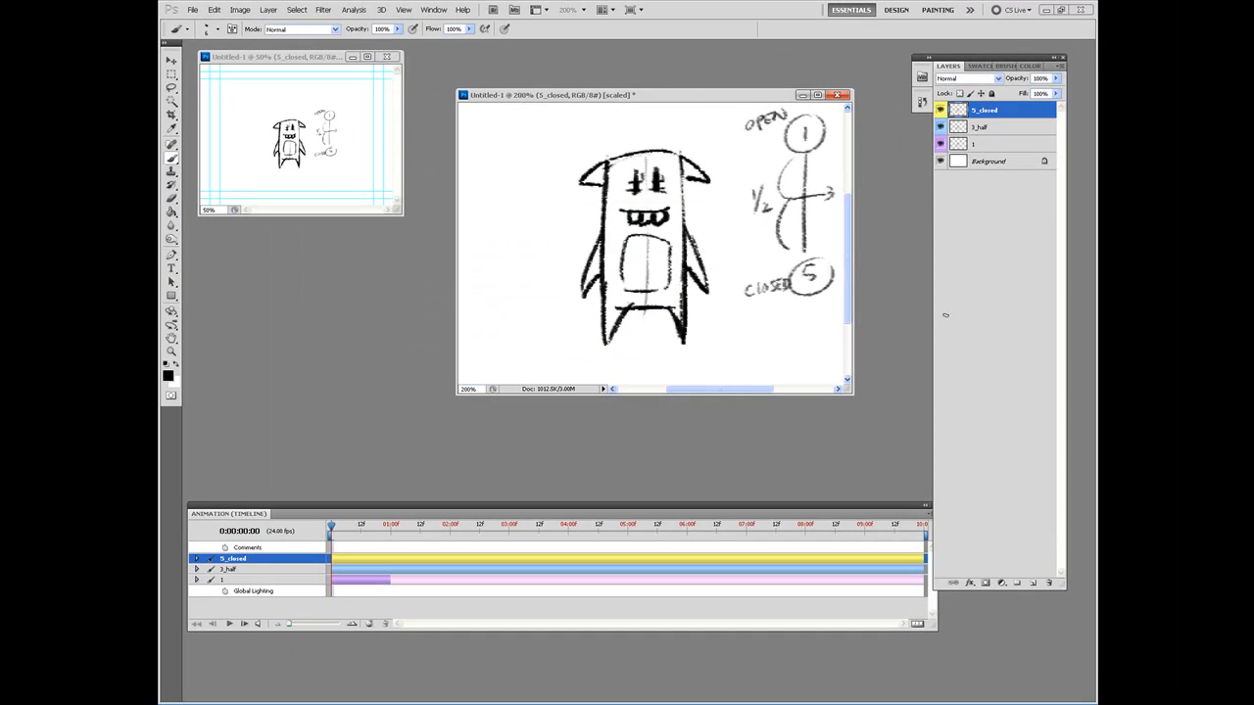
Step: Select 3_half, move the 200% document window down and hide layers 1 and 5_closed to isolate the half-closed drawing
{"action": "left_click", "coordinate": [1008, 128]}
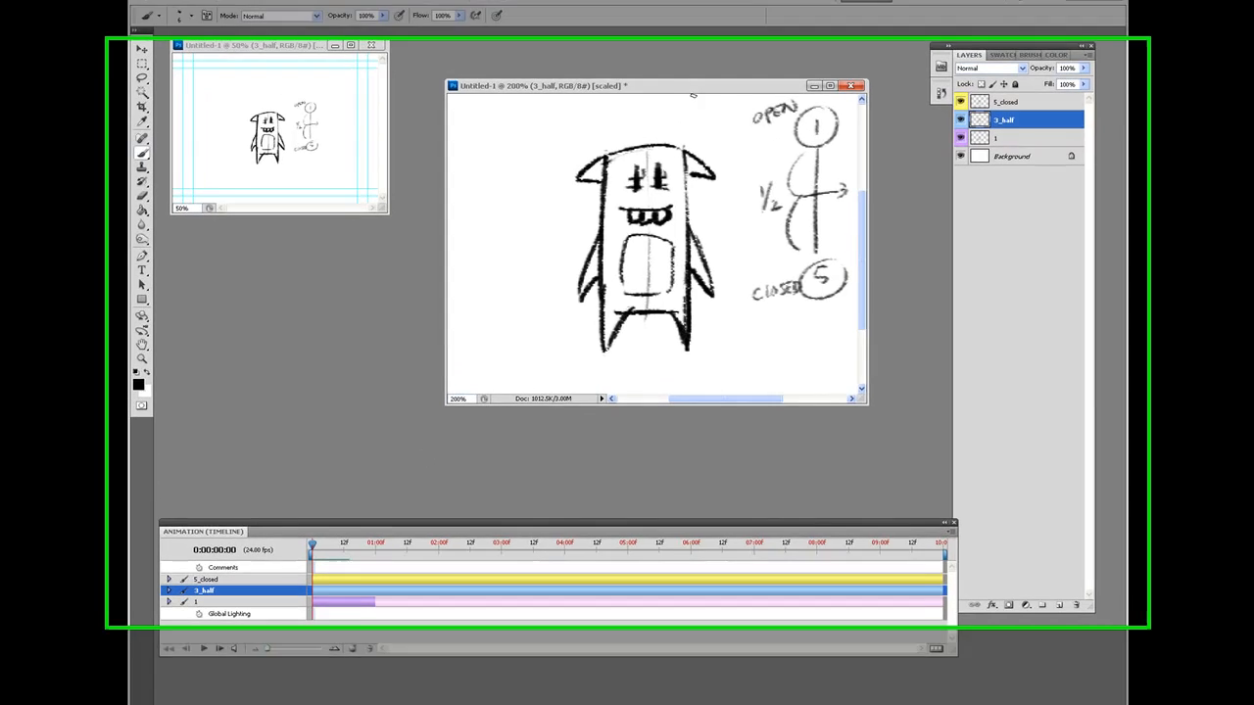
{"action": "left_click_drag", "start_coordinate": [699, 95], "coordinate": [677, 159]}
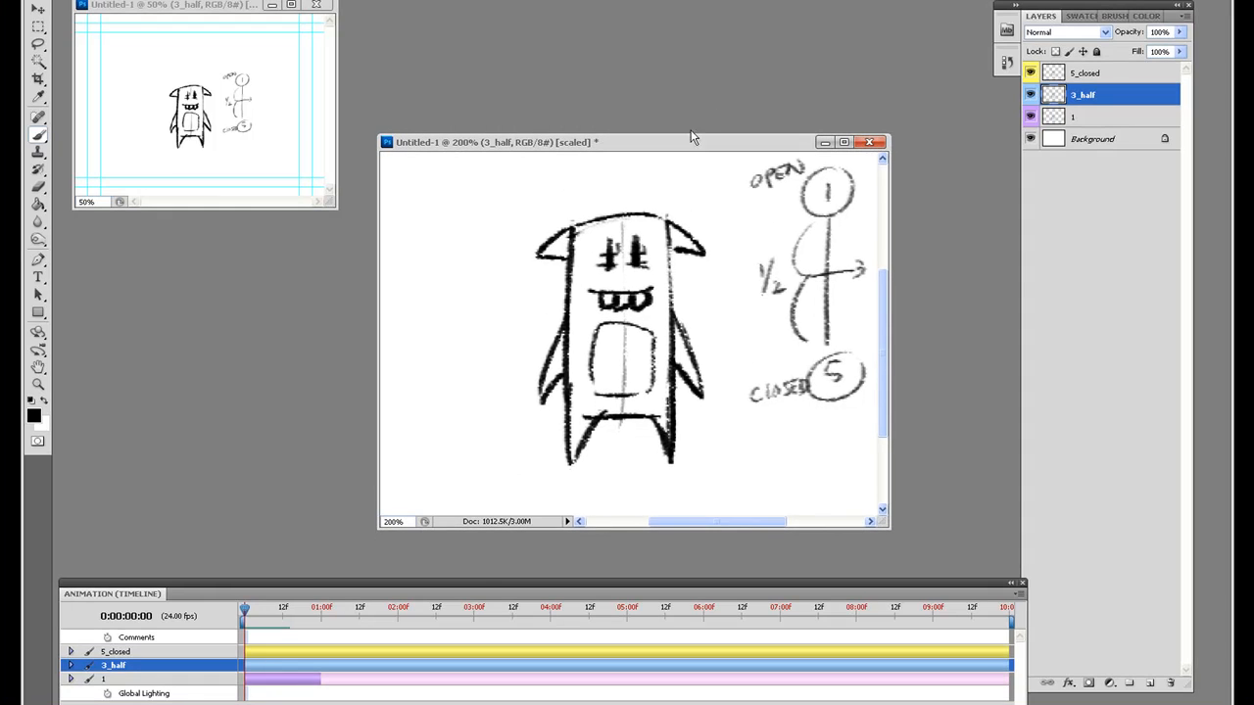
{"action": "left_click", "coordinate": [1029, 117]}
{"action": "left_click", "coordinate": [1030, 73]}
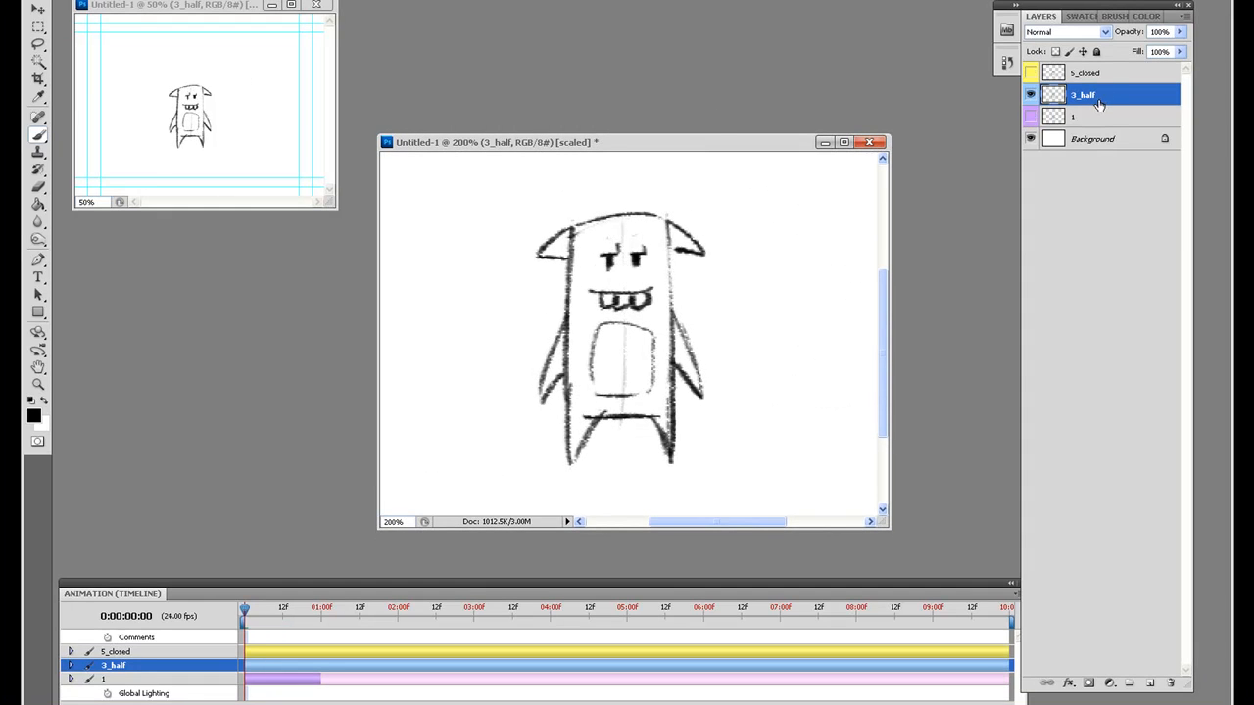
{"action": "left_click", "coordinate": [1029, 95]}
{"action": "left_click", "coordinate": [1030, 95]}
Step: Trim 3_half's duration bar in the timeline so that it runs from 01:00f to 01:04f, and scrub across its start
{"action": "left_click_drag", "start_coordinate": [244, 664], "coordinate": [320, 665]}
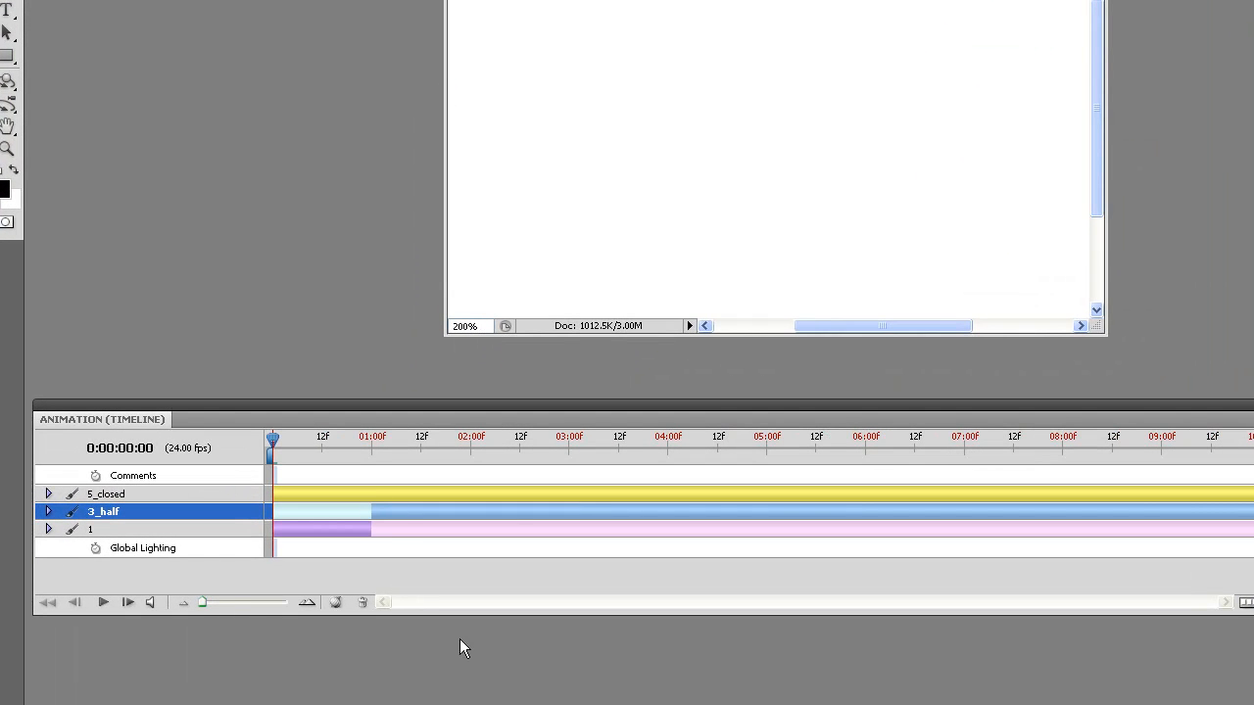
{"action": "left_click_drag", "start_coordinate": [202, 603], "coordinate": [232, 602]}
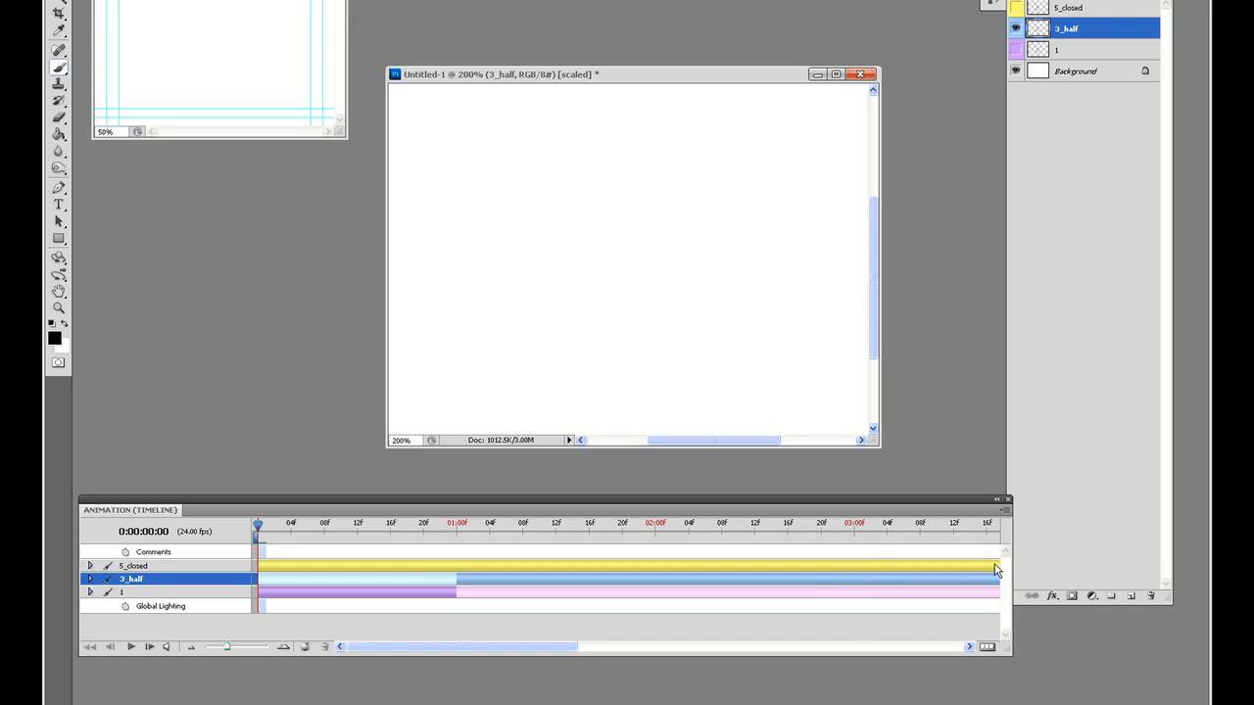
{"action": "left_click_drag", "start_coordinate": [226, 647], "coordinate": [204, 648]}
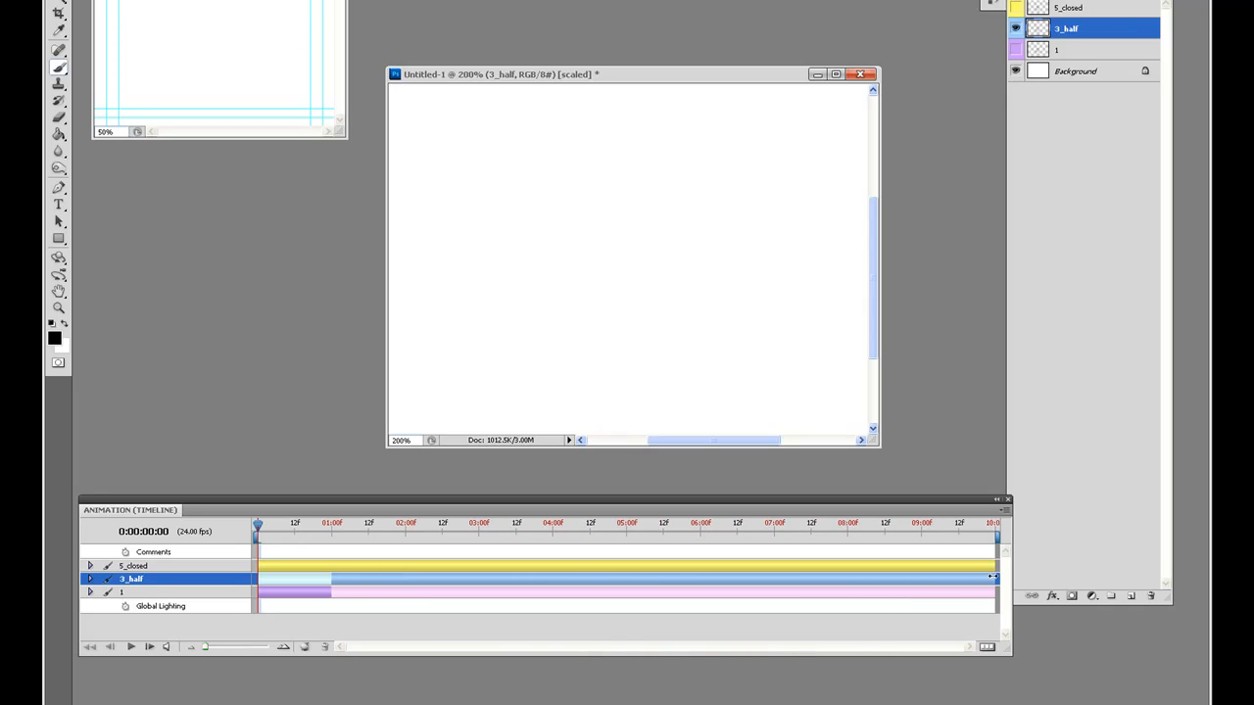
{"action": "left_click_drag", "start_coordinate": [963, 578], "coordinate": [399, 586]}
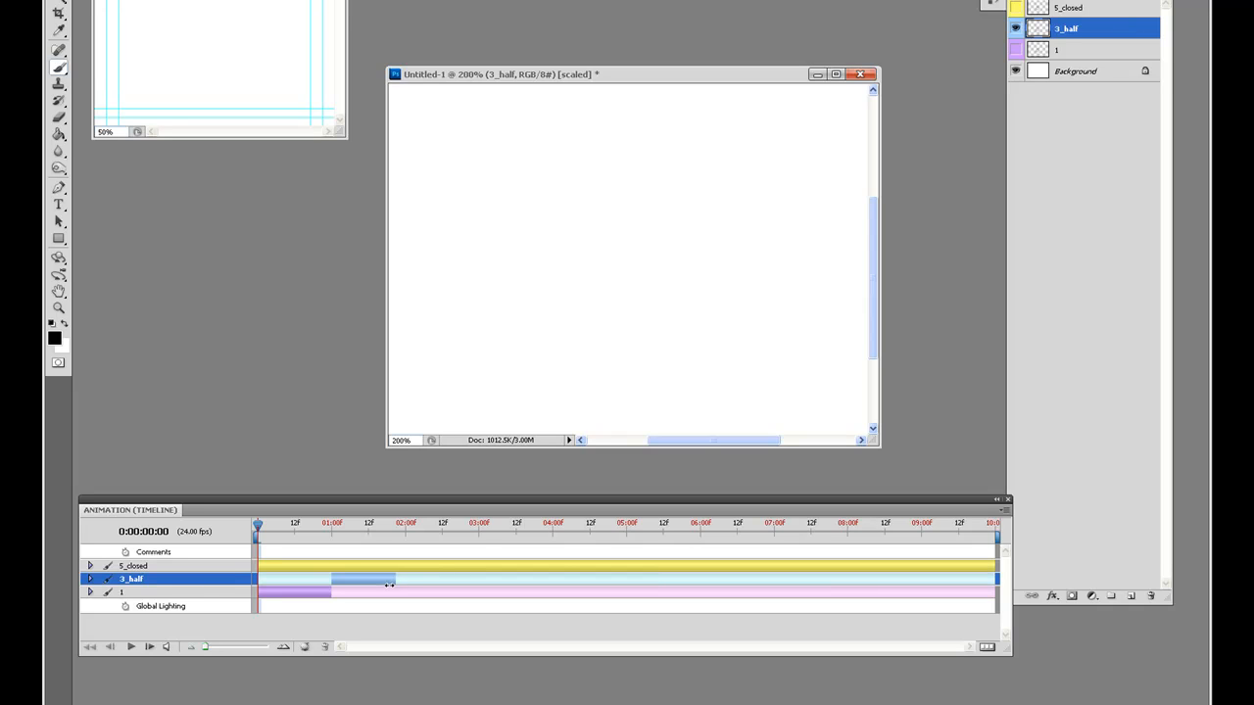
{"action": "left_click_drag", "start_coordinate": [208, 649], "coordinate": [252, 653]}
{"action": "left_click_drag", "start_coordinate": [385, 647], "coordinate": [436, 646]}
{"action": "left_click_drag", "start_coordinate": [622, 577], "coordinate": [471, 578]}
{"action": "left_click_drag", "start_coordinate": [446, 649], "coordinate": [428, 650]}
{"action": "mouse_move", "coordinate": [605, 529]}
{"action": "left_mouse_down"}
{"action": "mouse_move", "coordinate": [621, 529]}
{"action": "mouse_move", "coordinate": [540, 537]}
{"action": "mouse_move", "coordinate": [721, 542]}
{"action": "mouse_move", "coordinate": [564, 554]}
{"action": "left_mouse_up"}
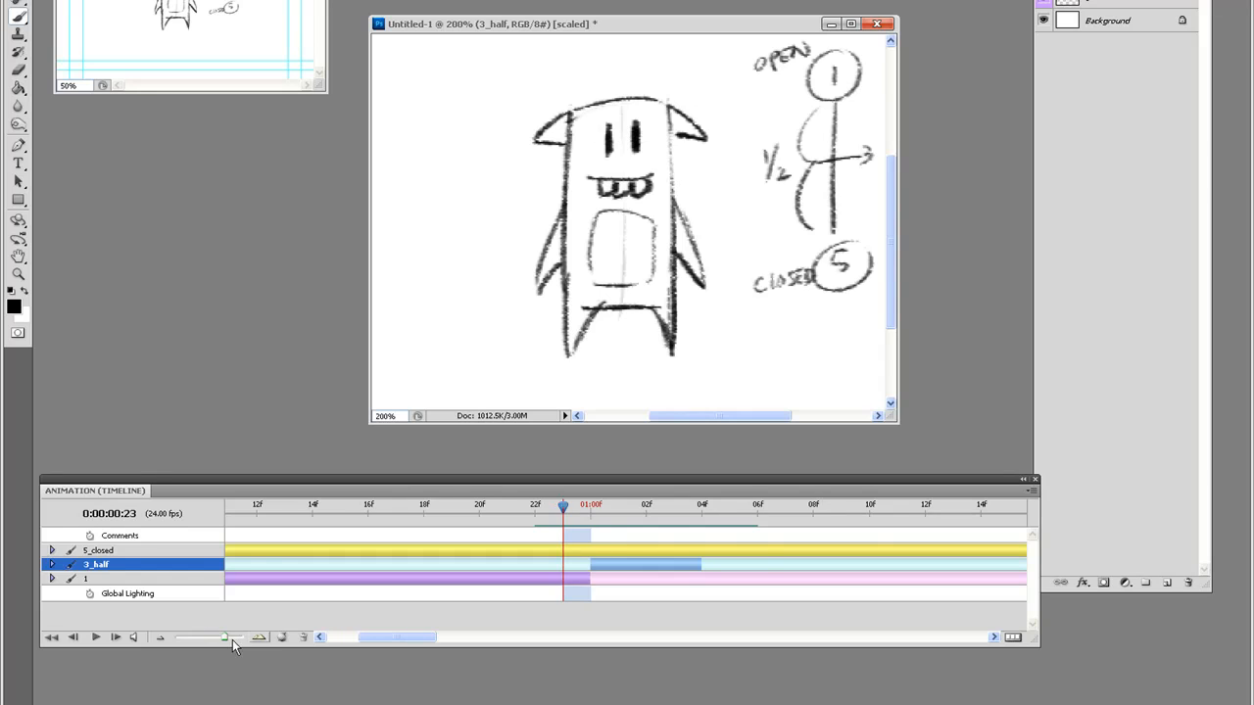
Step: Trim the start of 5_closed's duration bar to 01:04f and scrub through frames 01:00f and 01:01f
{"action": "left_click_drag", "start_coordinate": [227, 638], "coordinate": [166, 637]}
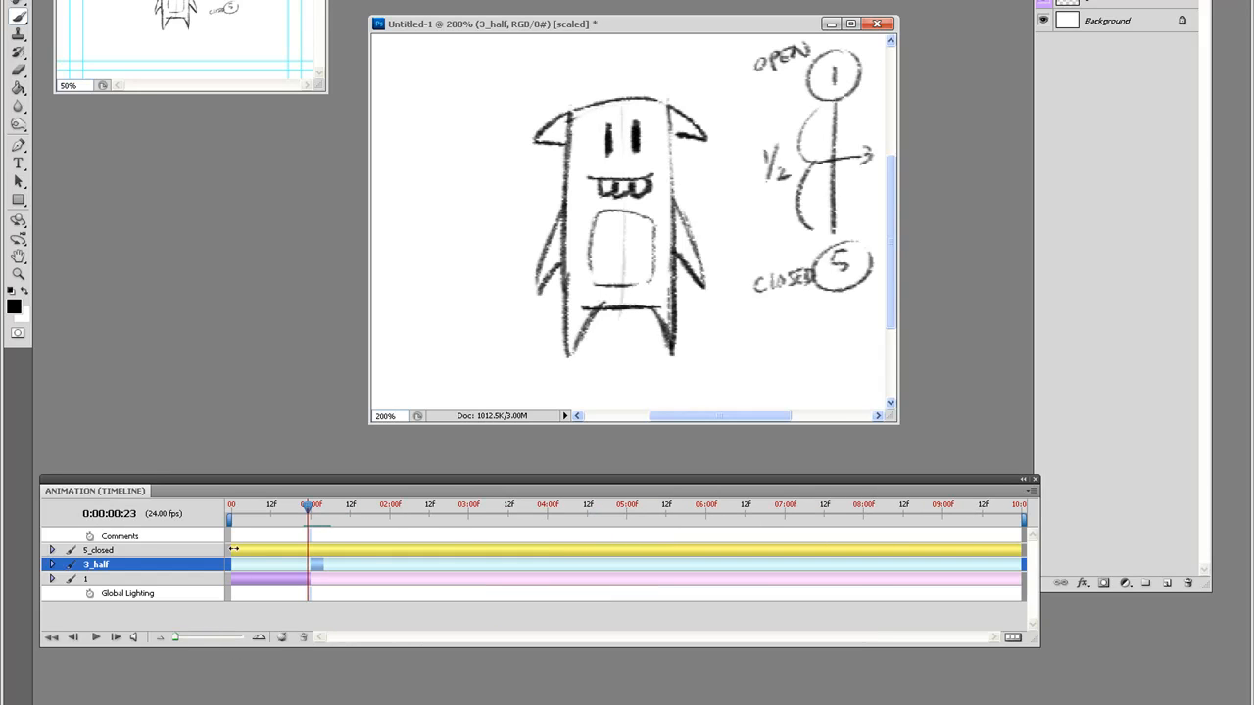
{"action": "left_click_drag", "start_coordinate": [239, 555], "coordinate": [306, 555]}
{"action": "left_click_drag", "start_coordinate": [175, 637], "coordinate": [235, 638]}
{"action": "left_click", "coordinate": [656, 514]}
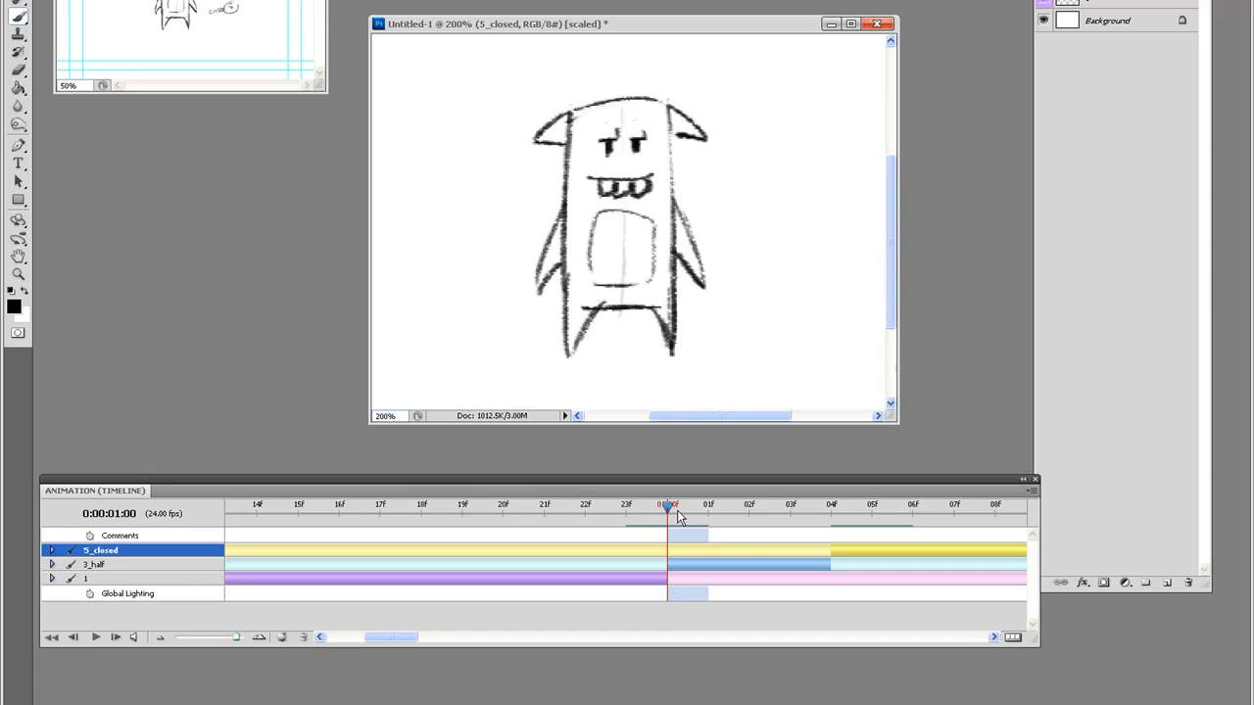
{"action": "left_click_drag", "start_coordinate": [679, 516], "coordinate": [710, 516]}
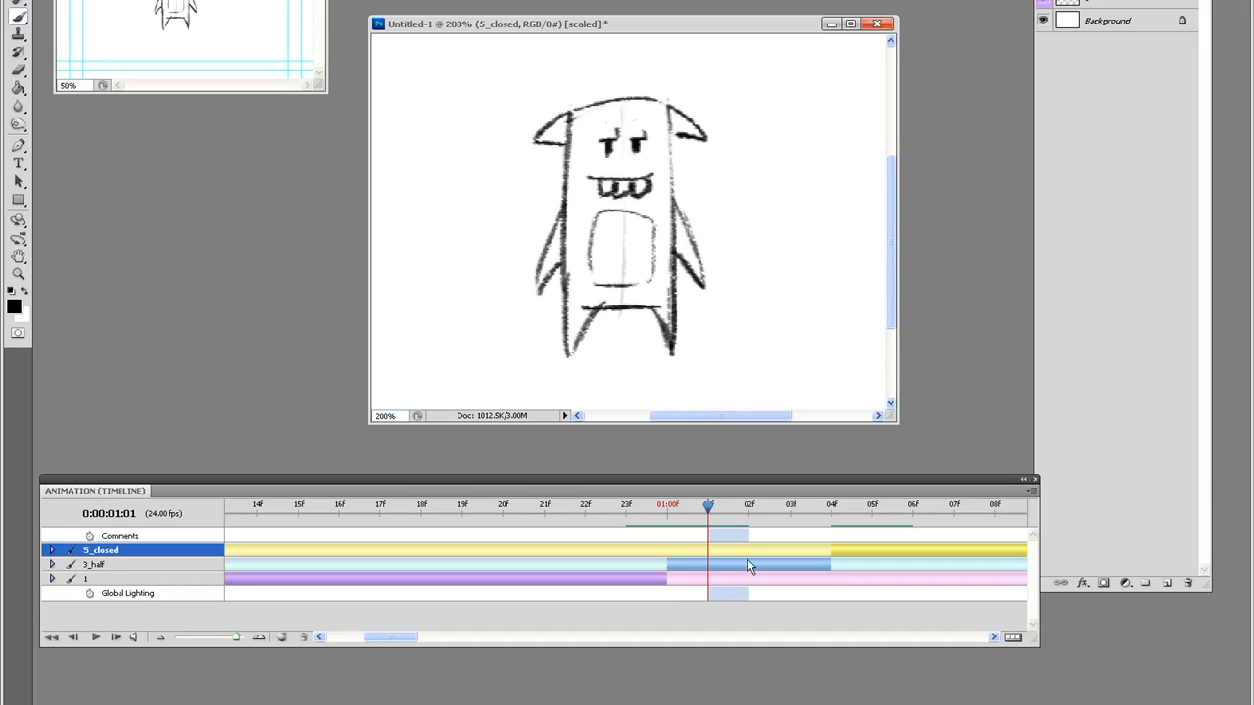
{"action": "left_click", "coordinate": [1029, 491]}
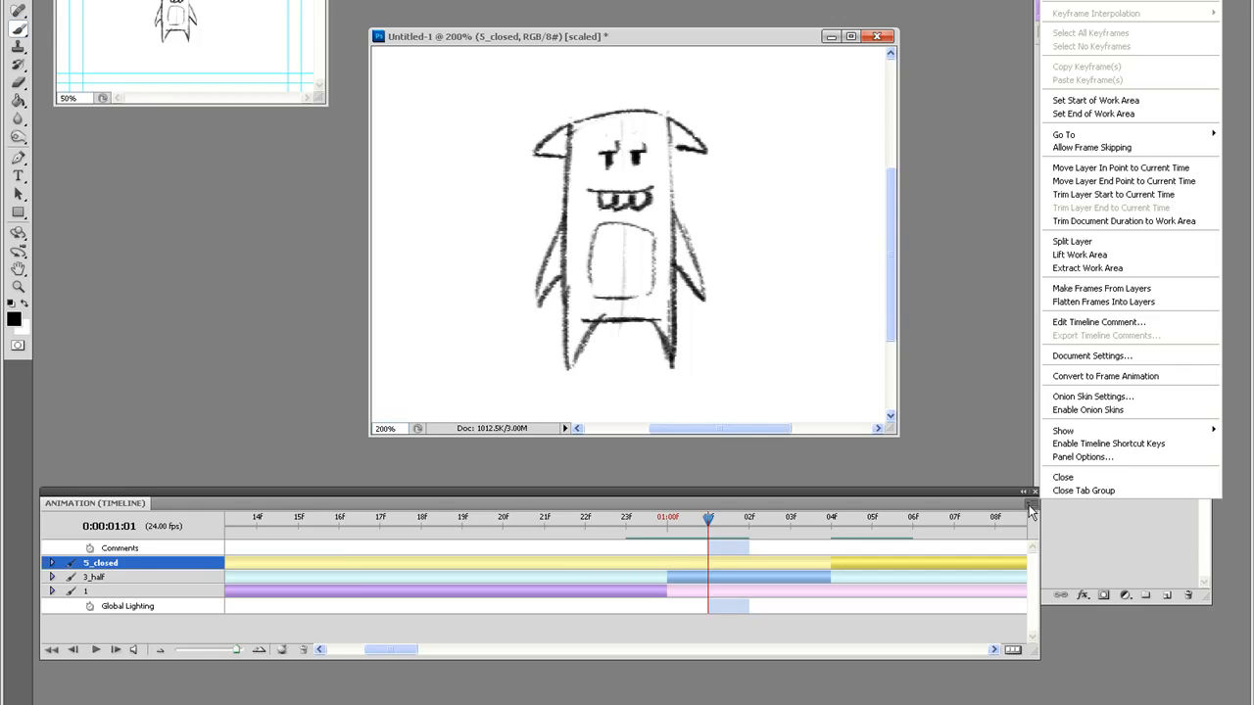
{"action": "left_click", "coordinate": [1154, 221]}
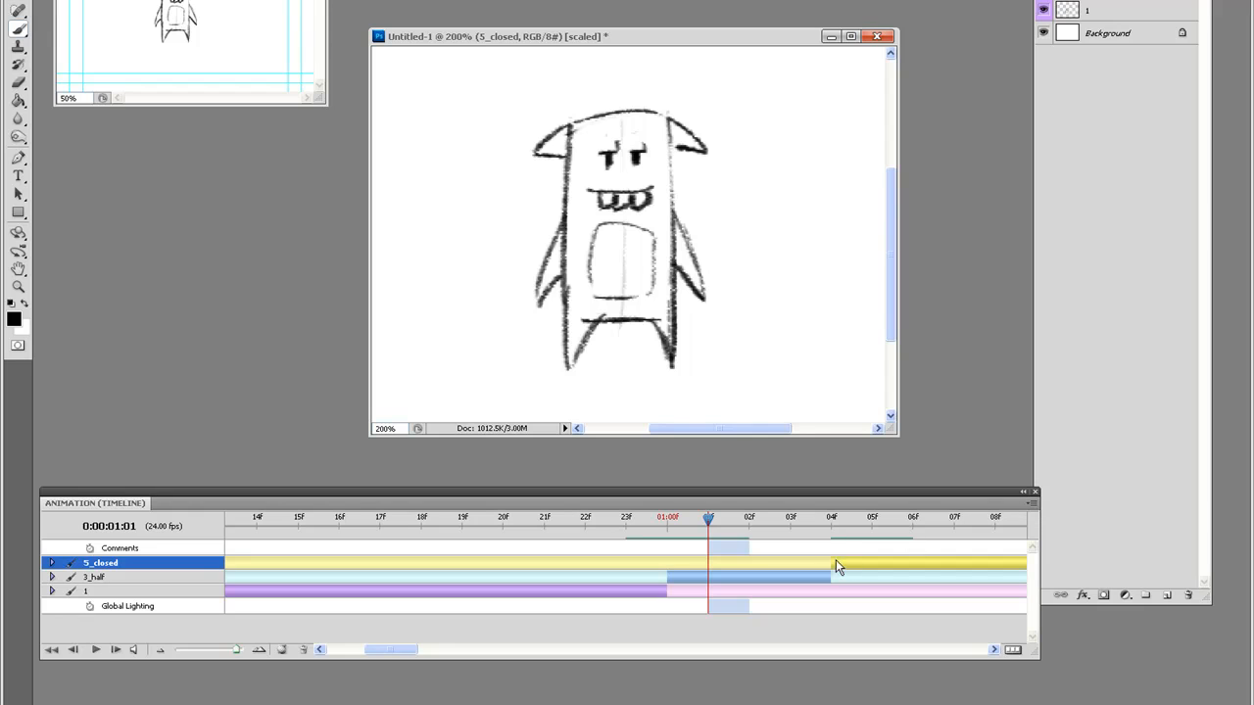
{"action": "left_click_drag", "start_coordinate": [844, 565], "coordinate": [859, 565]}
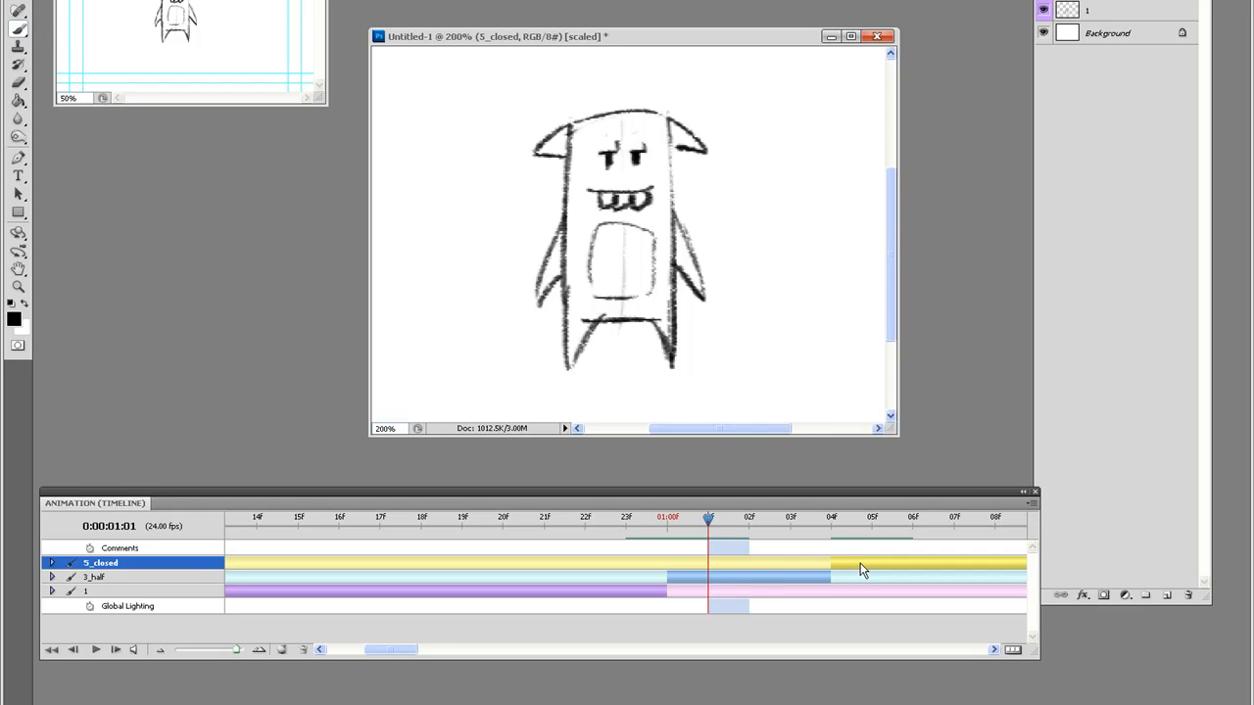
{"action": "left_click", "coordinate": [423, 652]}
{"action": "left_click_drag", "start_coordinate": [435, 522], "coordinate": [586, 524]}
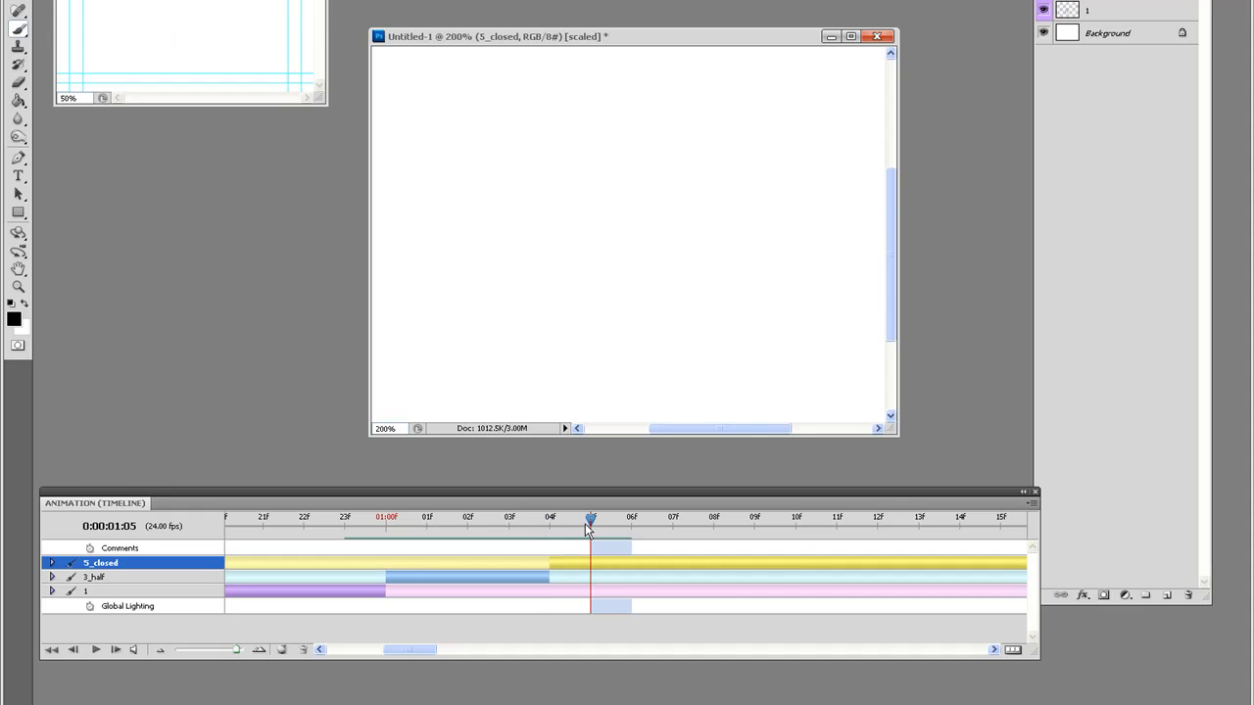
{"action": "left_click", "coordinate": [1032, 504]}
{"action": "left_click", "coordinate": [534, 533]}
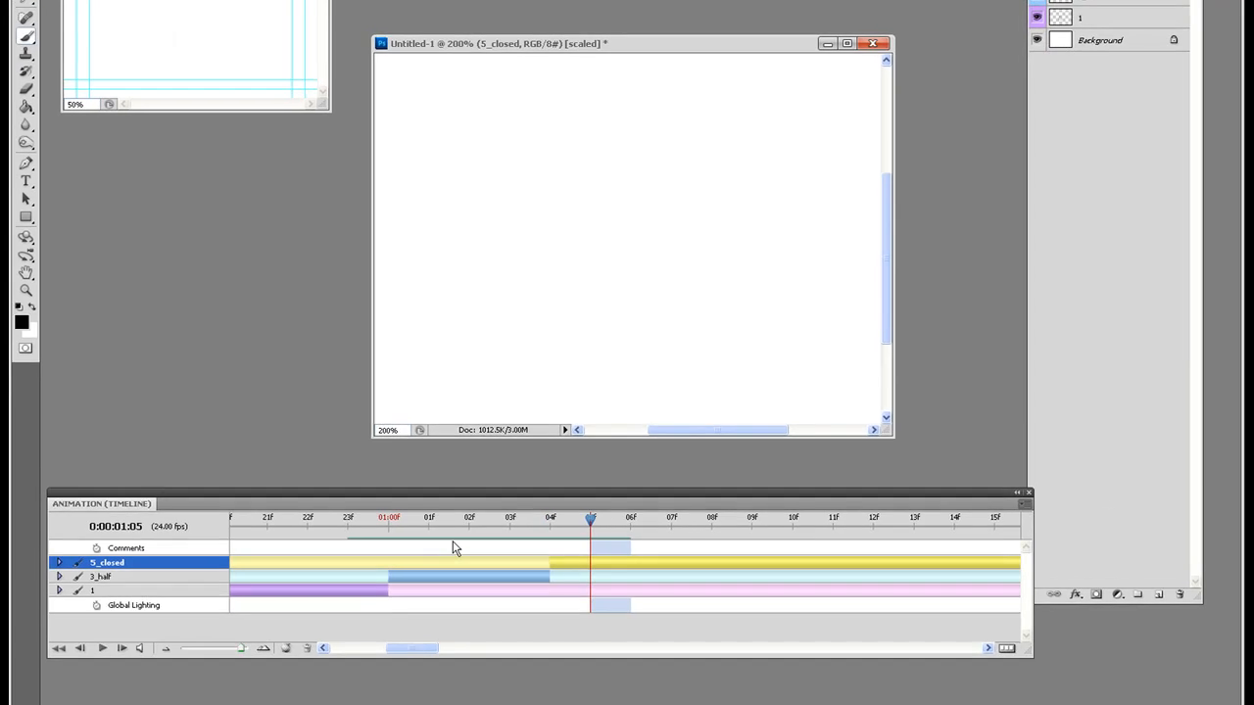
Step: Move the cut between 3_half and 5_closed to 01:02f, and trim the end of 5_closed to the current time at 01:03f
{"action": "left_click_drag", "start_coordinate": [590, 521], "coordinate": [472, 526]}
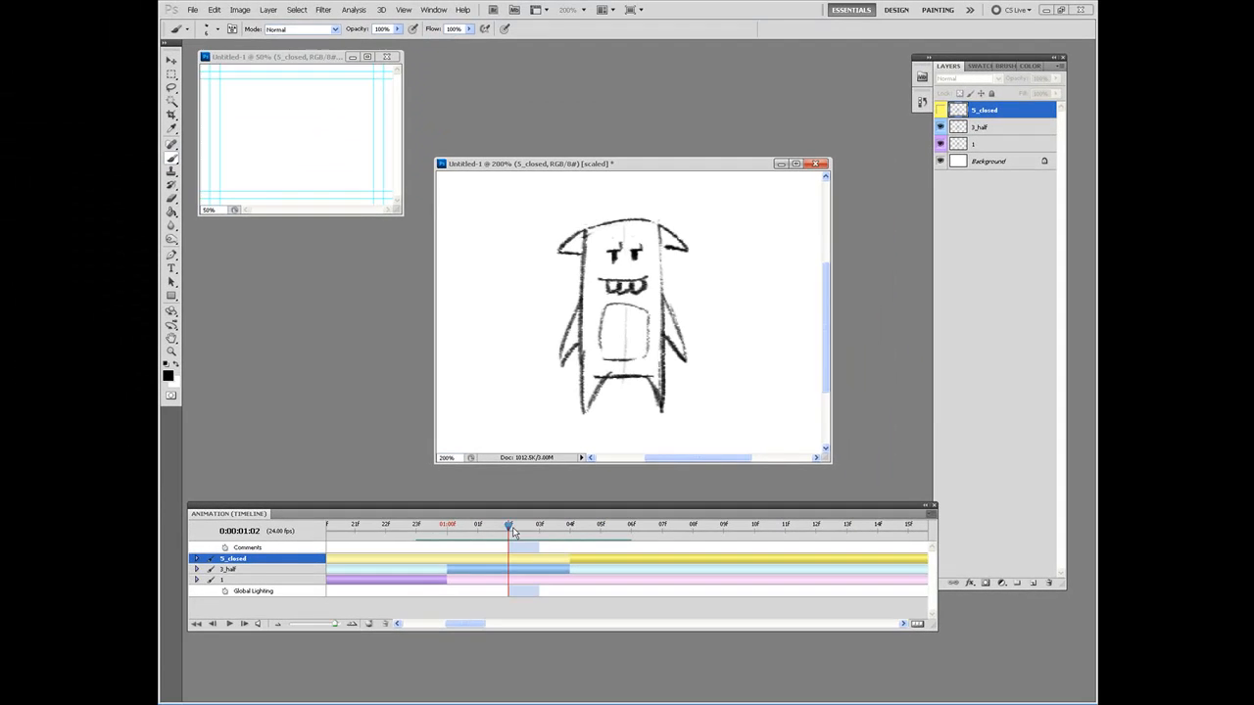
{"action": "left_click_drag", "start_coordinate": [568, 569], "coordinate": [509, 557]}
{"action": "left_click", "coordinate": [540, 527]}
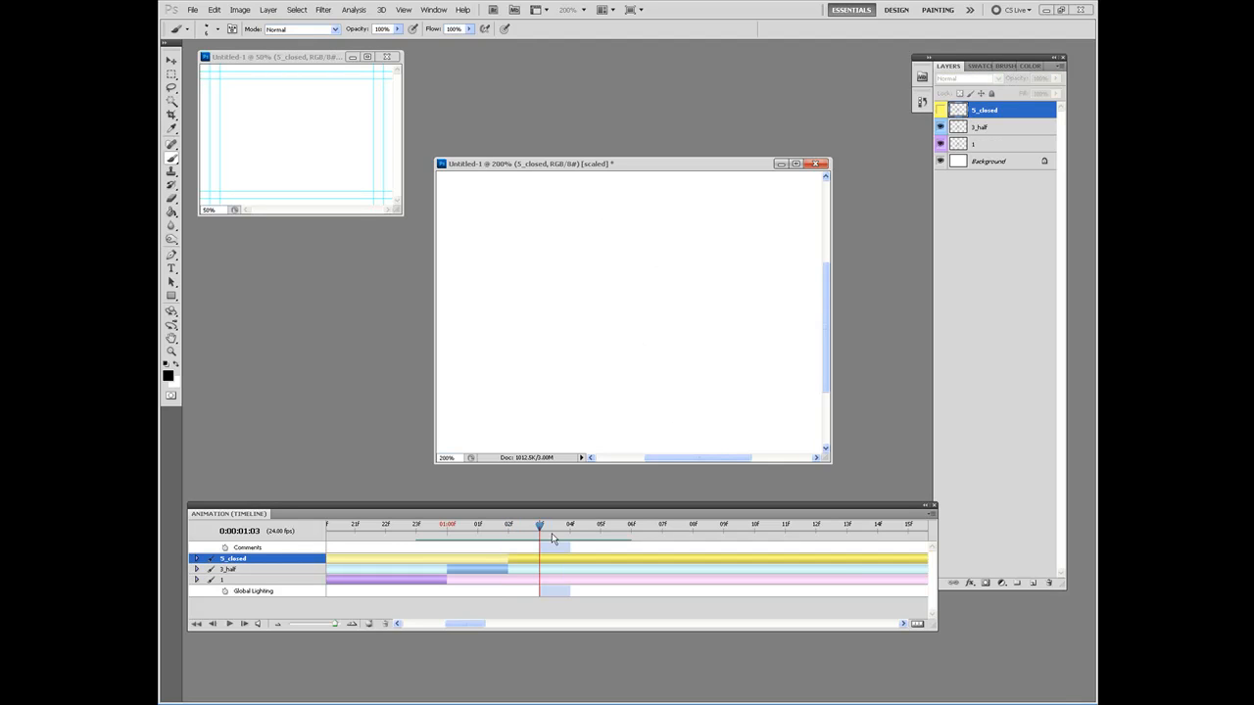
{"action": "left_click", "coordinate": [927, 513]}
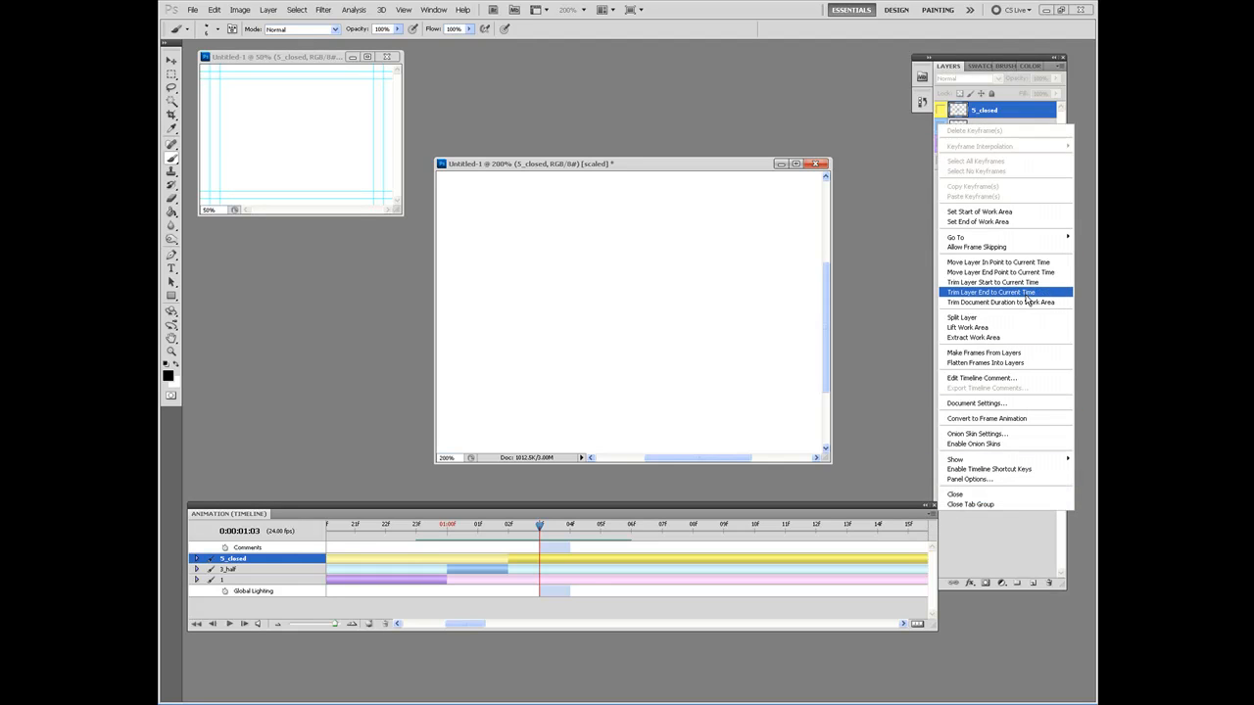
{"action": "left_click", "coordinate": [1029, 293]}
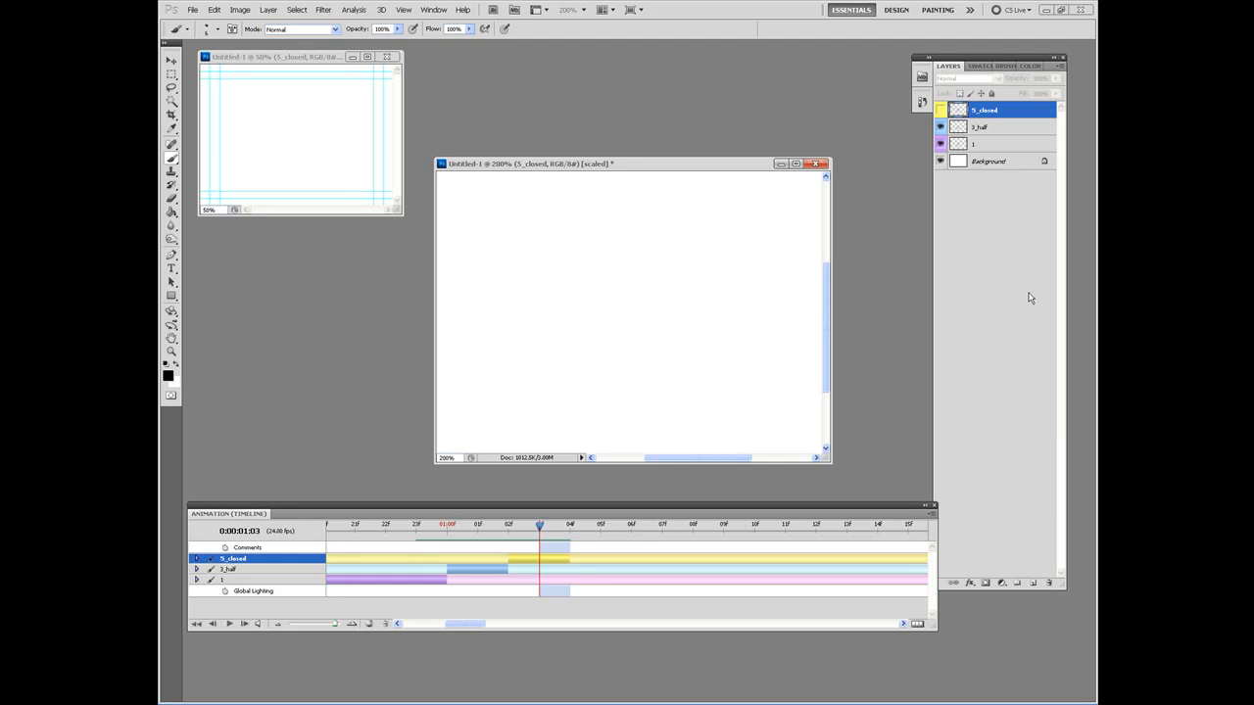
{"action": "mouse_move", "coordinate": [522, 534]}
{"action": "left_mouse_down"}
{"action": "mouse_move", "coordinate": [452, 561]}
{"action": "mouse_move", "coordinate": [528, 556]}
{"action": "mouse_move", "coordinate": [387, 552]}
{"action": "mouse_move", "coordinate": [574, 558]}
{"action": "mouse_move", "coordinate": [380, 568]}
{"action": "mouse_move", "coordinate": [538, 576]}
{"action": "mouse_move", "coordinate": [448, 576]}
{"action": "mouse_move", "coordinate": [505, 574]}
{"action": "left_mouse_up"}
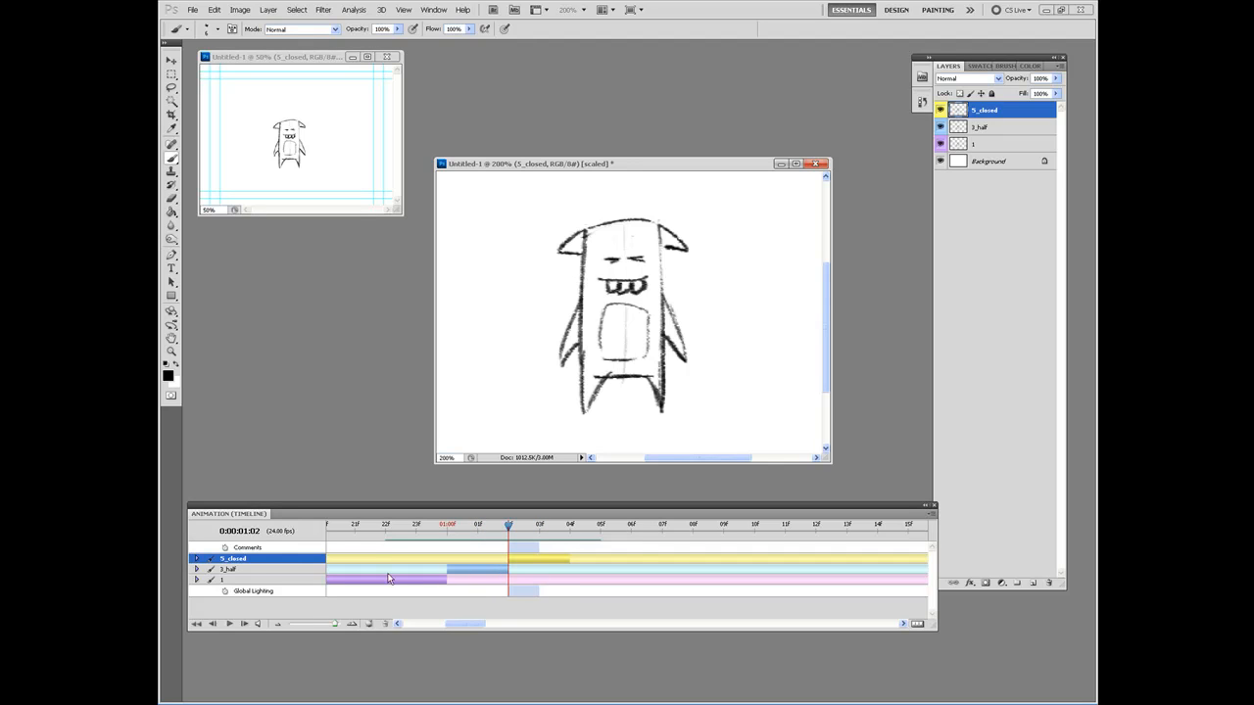
Step: Duplicate the 3_half layer, placing the copy above 5_closed, and trim the copy's start to 01:04f
{"action": "left_click", "coordinate": [296, 569]}
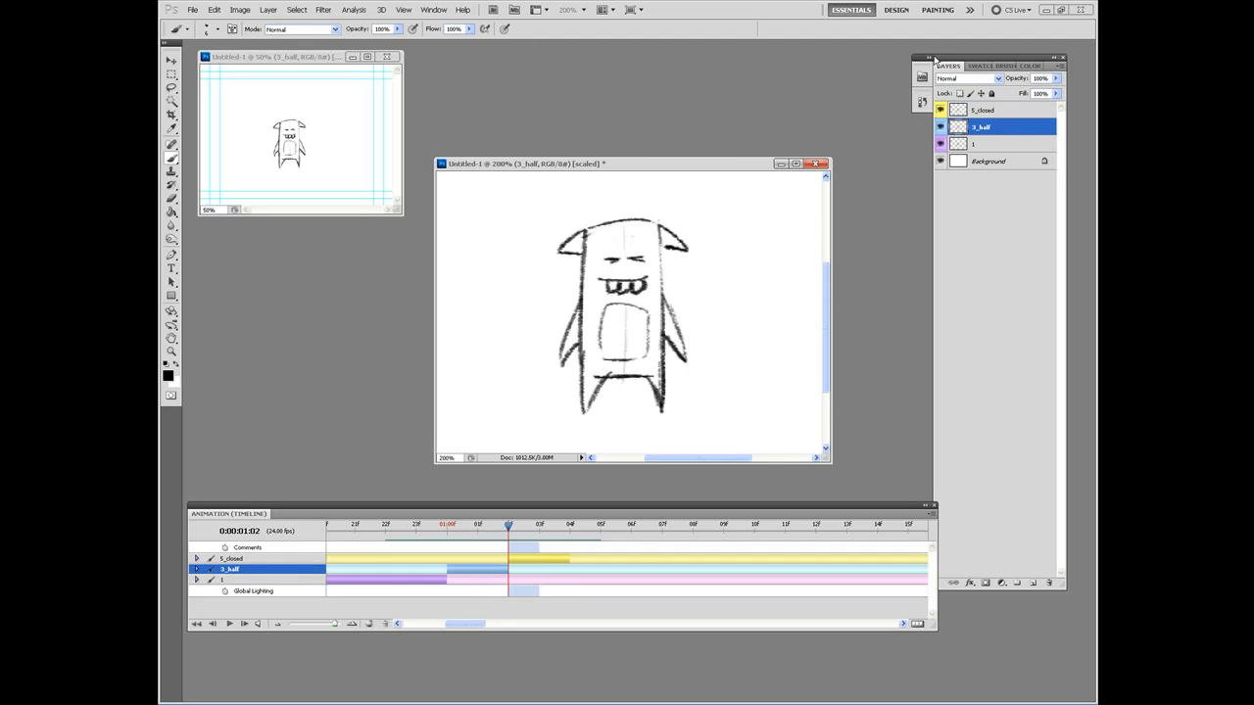
{"action": "key", "text": "ctrl+j"}
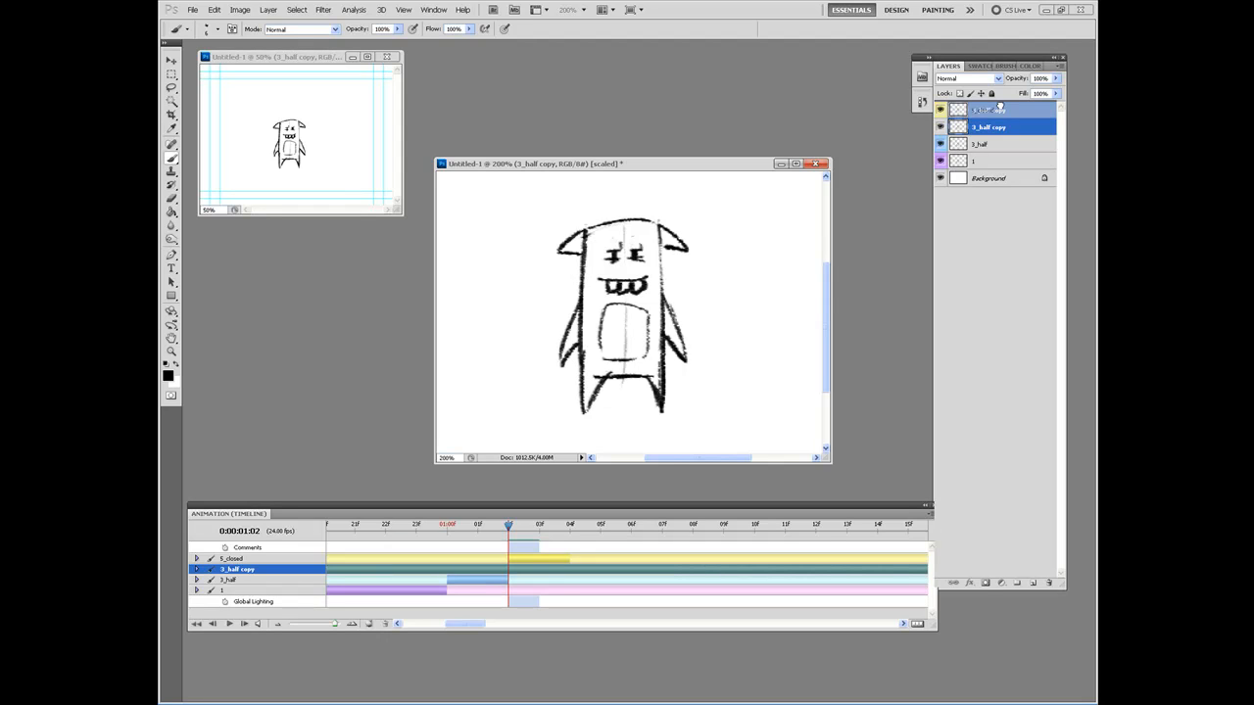
{"action": "left_click_drag", "start_coordinate": [475, 627], "coordinate": [380, 599]}
{"action": "left_click_drag", "start_coordinate": [333, 557], "coordinate": [885, 558]}
{"action": "left_click_drag", "start_coordinate": [421, 624], "coordinate": [465, 625]}
{"action": "left_click_drag", "start_coordinate": [428, 557], "coordinate": [737, 558]}
Step: Trim the end of 3_half copy to the current time at 01:05f and scrub back through the blink frames
{"action": "left_click_drag", "start_coordinate": [455, 623], "coordinate": [473, 615]}
{"action": "left_click_drag", "start_coordinate": [423, 525], "coordinate": [511, 530]}
{"action": "left_click", "coordinate": [929, 519]}
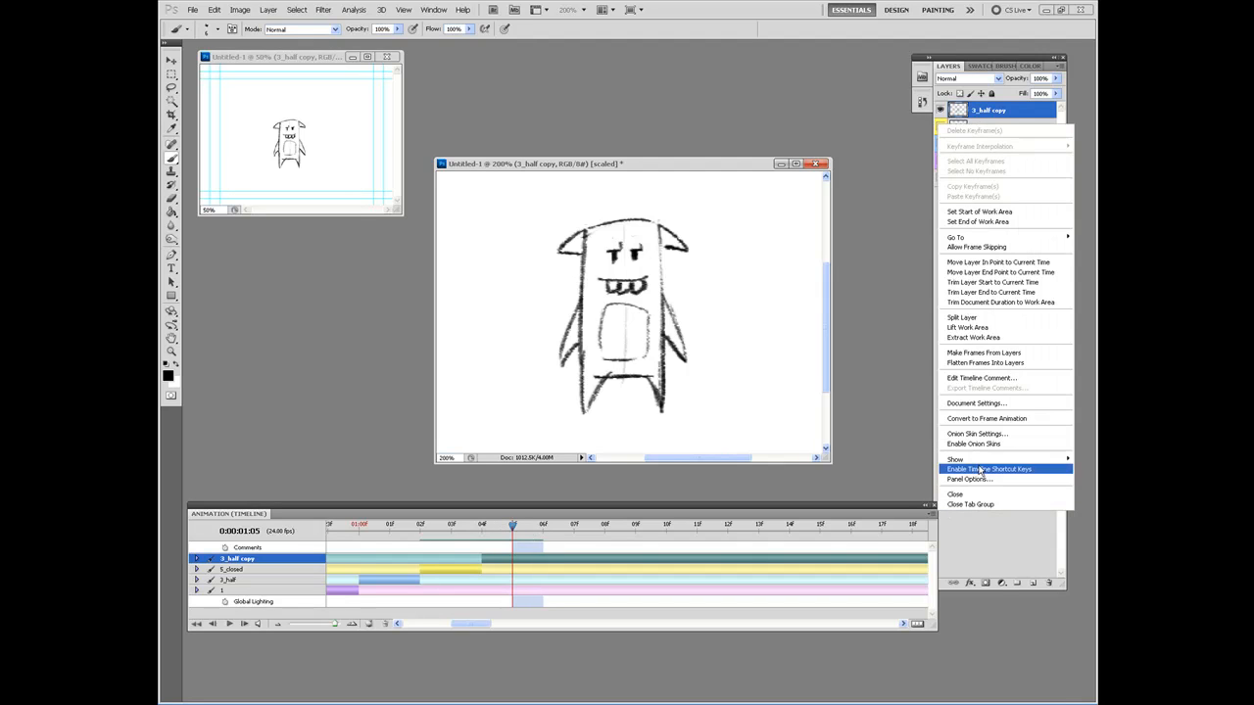
{"action": "left_click", "coordinate": [985, 296]}
{"action": "mouse_move", "coordinate": [512, 526]}
{"action": "left_mouse_down"}
{"action": "mouse_move", "coordinate": [416, 543]}
{"action": "mouse_move", "coordinate": [509, 534]}
{"action": "mouse_move", "coordinate": [375, 570]}
{"action": "left_mouse_up"}
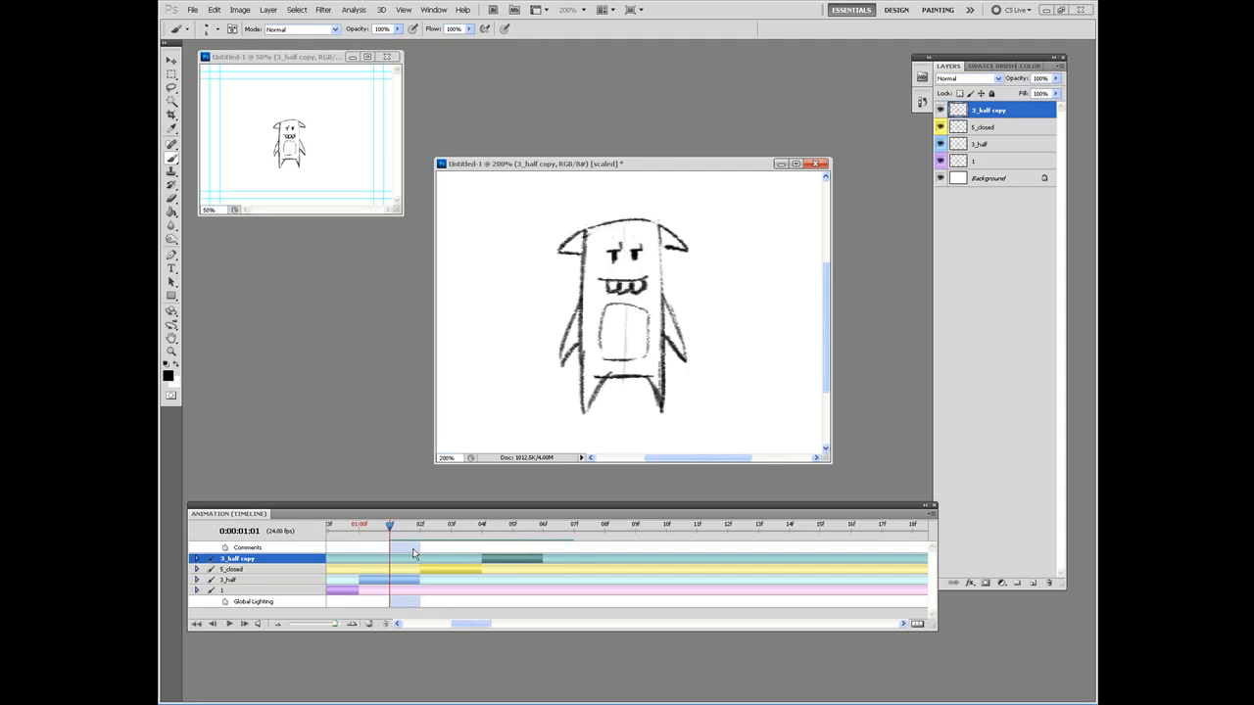
{"action": "left_click_drag", "start_coordinate": [483, 628], "coordinate": [421, 624]}
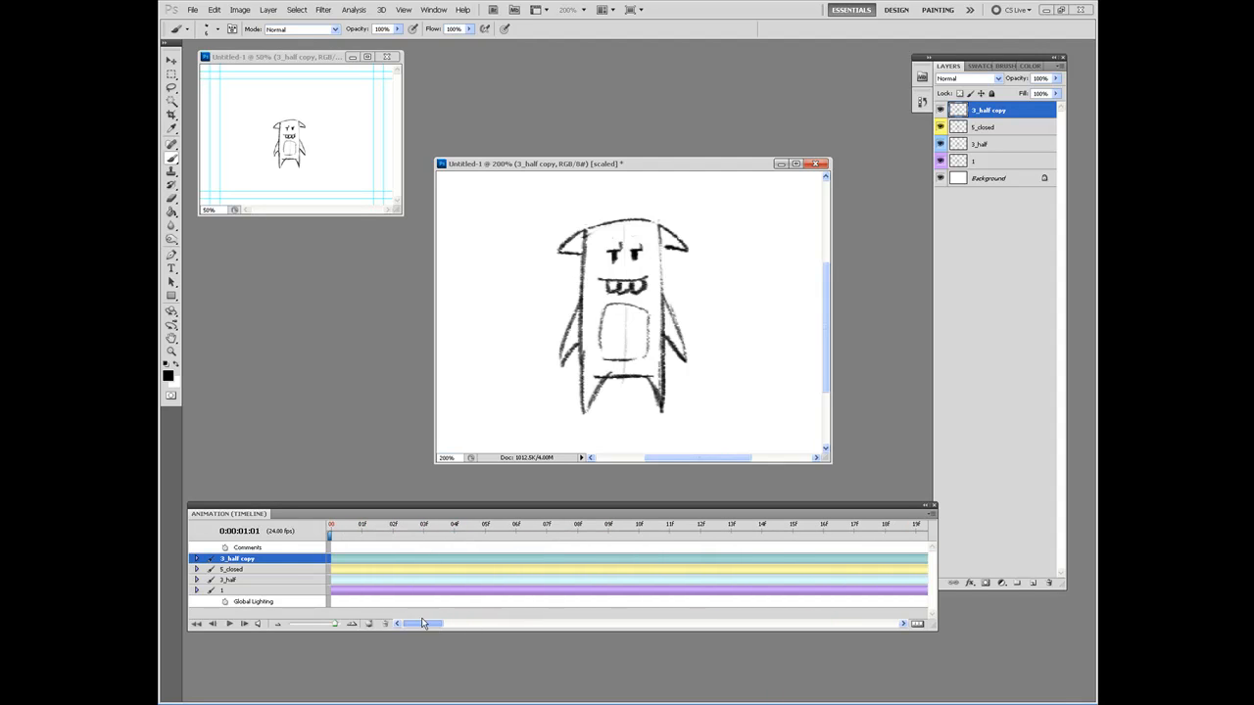
Step: Duplicate layer 1 and move the copy to the top of the layer stack, above 3_half copy
{"action": "left_click", "coordinate": [1010, 171]}
{"action": "key", "text": "ctrl+j"}
{"action": "left_click_drag", "start_coordinate": [1010, 164], "coordinate": [1012, 108]}
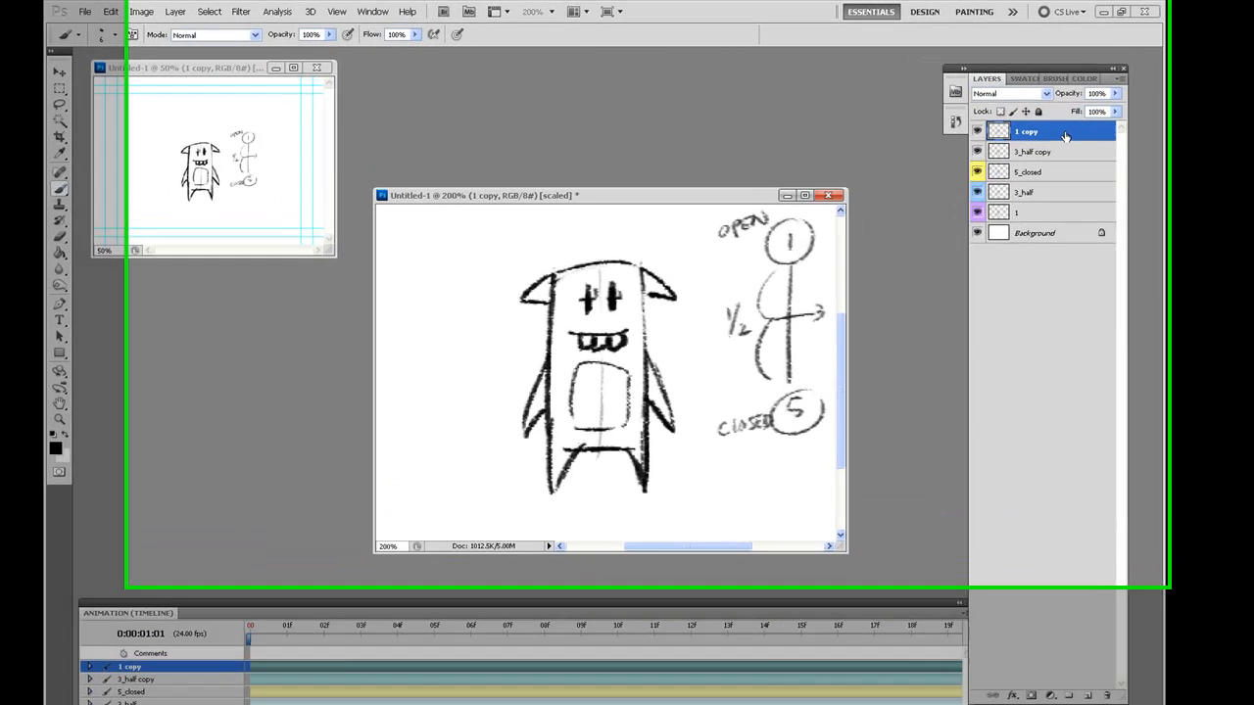
Step: Color-code the 1 copy layer violet in its layer properties
{"action": "right_click", "coordinate": [1013, 115]}
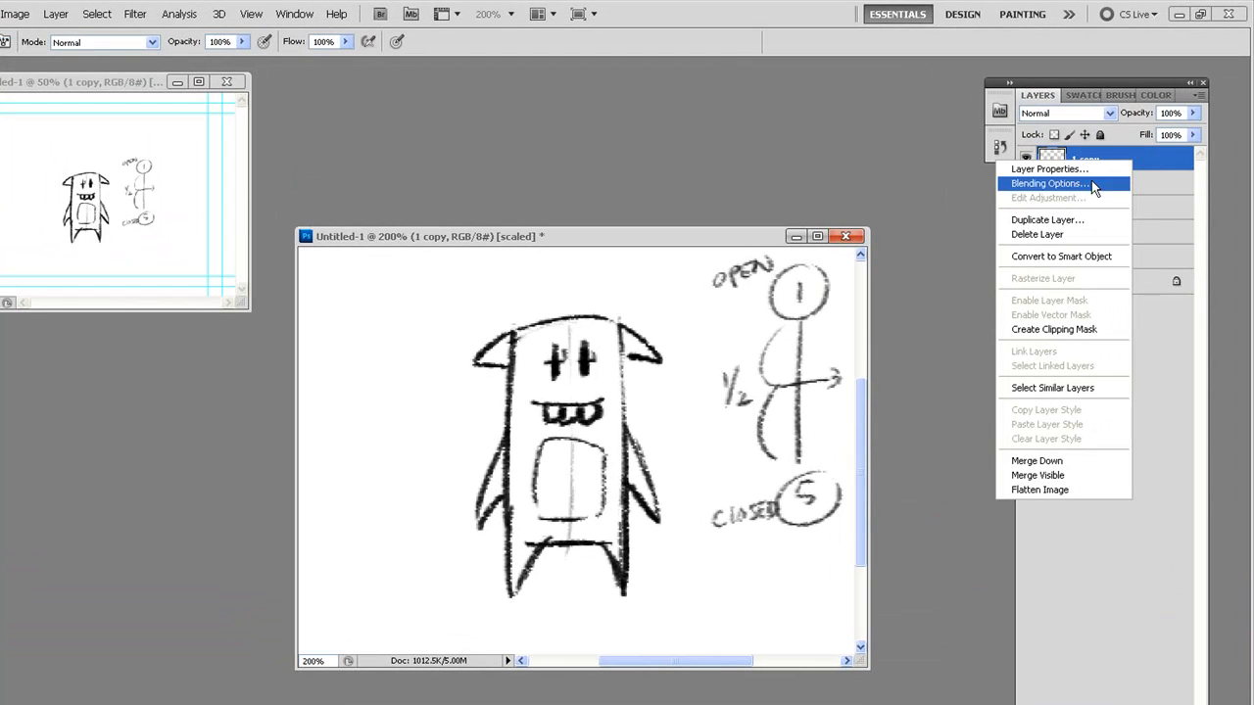
{"action": "left_click", "coordinate": [983, 118]}
{"action": "left_click", "coordinate": [631, 363]}
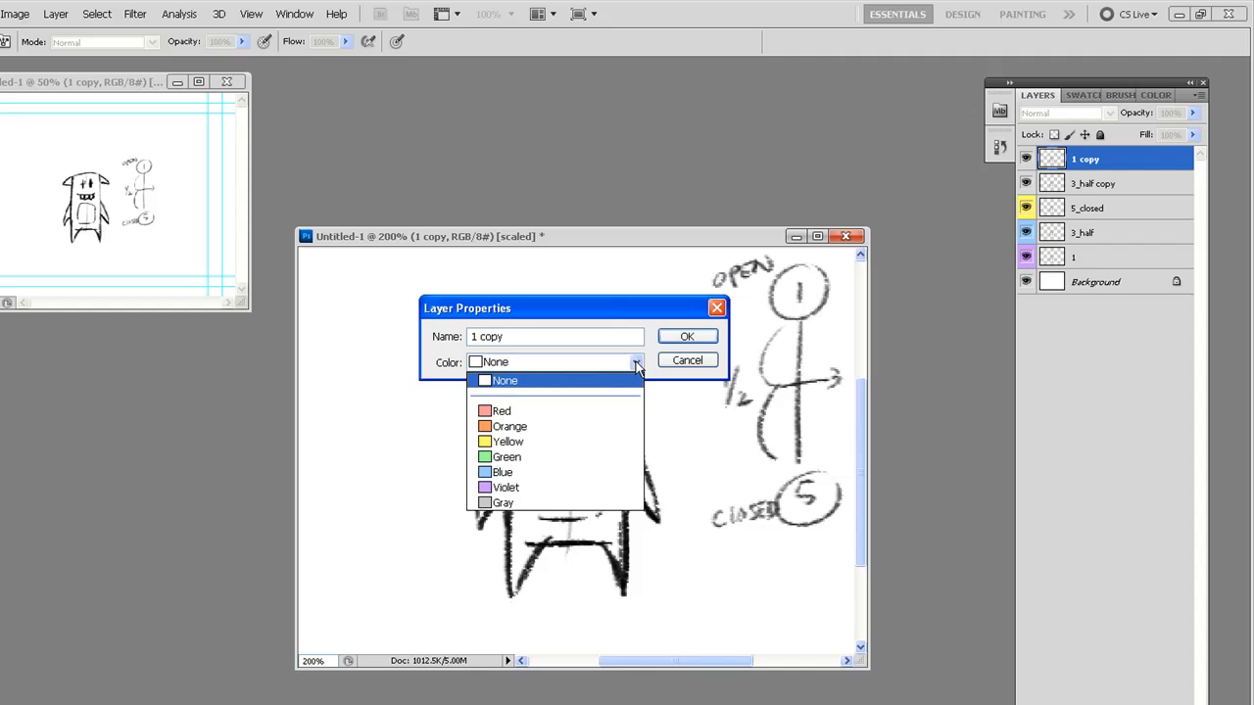
{"action": "left_click", "coordinate": [576, 488]}
{"action": "left_click", "coordinate": [683, 339]}
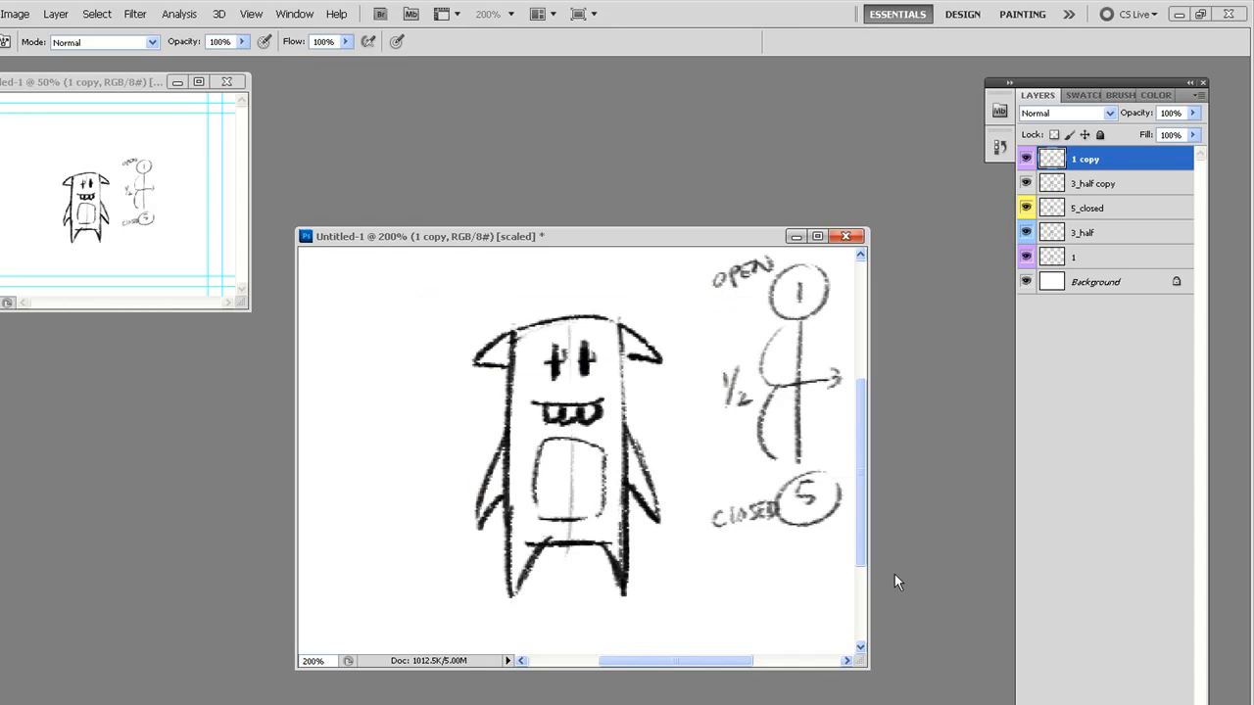
Step: Color-code the 3_half copy layer blue in its layer properties
{"action": "left_click", "coordinate": [1122, 186]}
{"action": "right_click", "coordinate": [1121, 187]}
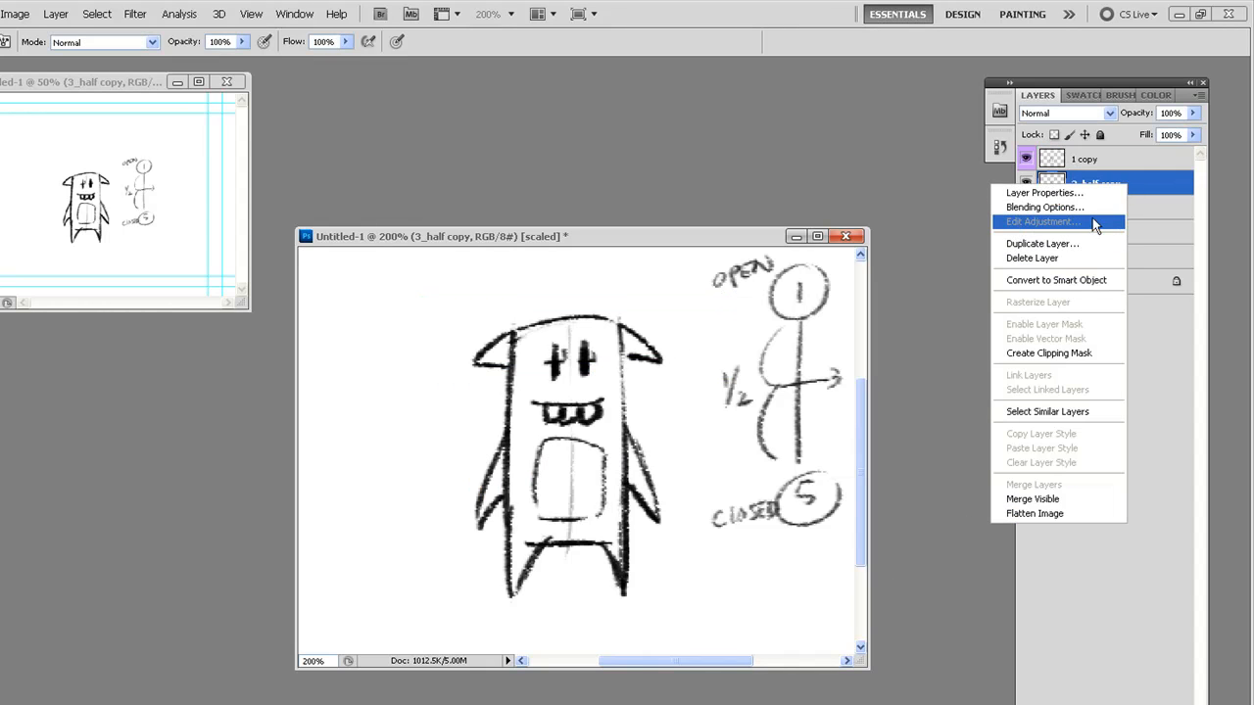
{"action": "left_click", "coordinate": [1081, 195]}
{"action": "left_click", "coordinate": [639, 359]}
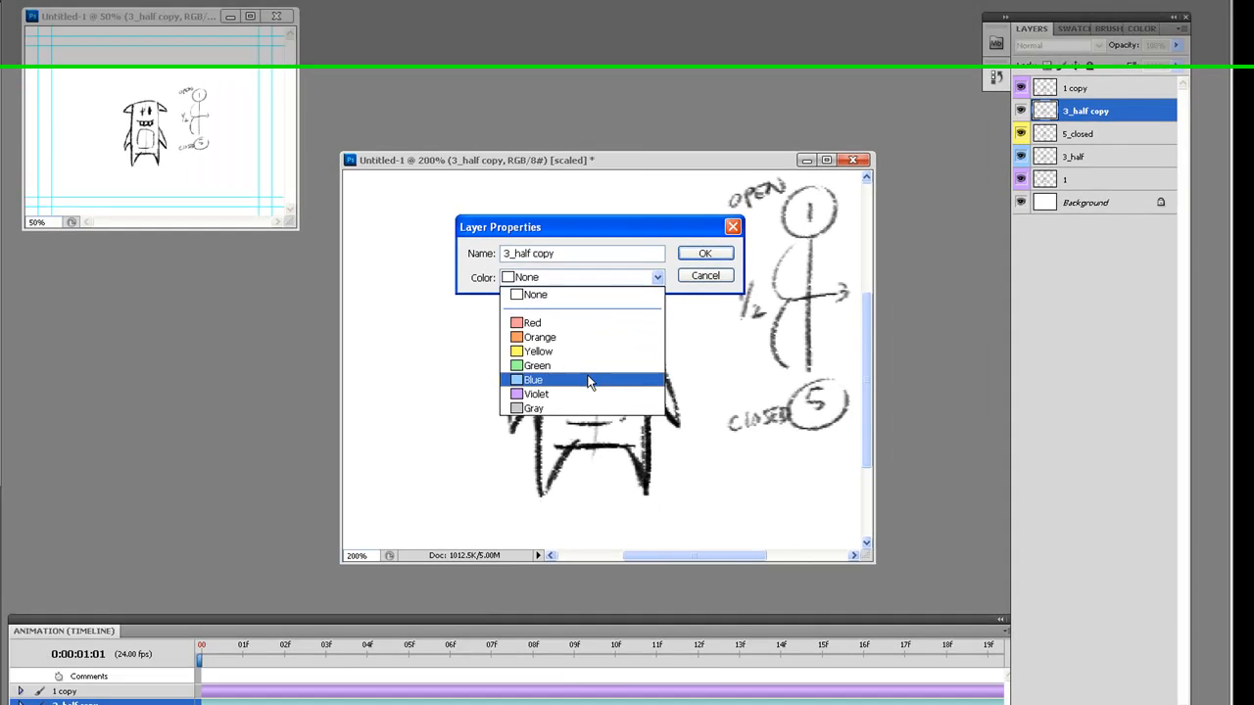
{"action": "left_click", "coordinate": [590, 381]}
{"action": "left_click", "coordinate": [705, 253]}
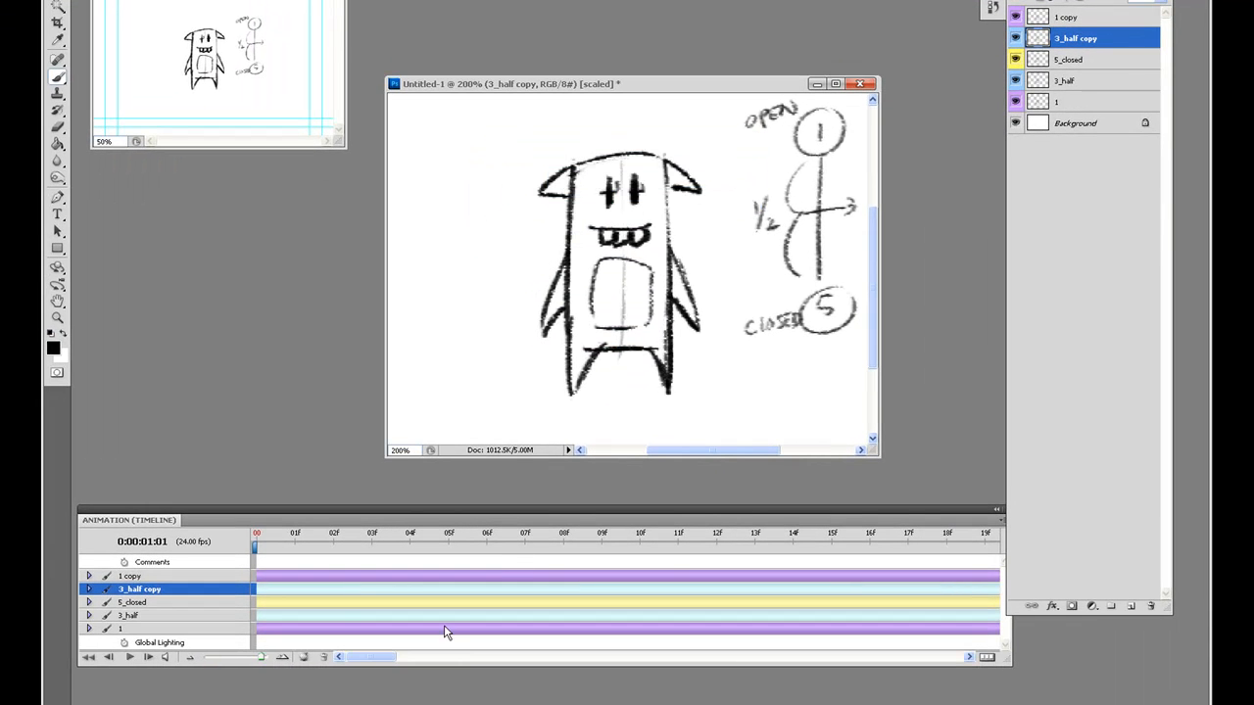
Step: Trim the start of 1 copy's duration bar to 01:06f, where 3_half copy ends, and set the current time there
{"action": "left_click_drag", "start_coordinate": [262, 657], "coordinate": [204, 657]}
{"action": "mouse_move", "coordinate": [254, 577]}
{"action": "left_mouse_down"}
{"action": "mouse_move", "coordinate": [364, 576]}
{"action": "mouse_move", "coordinate": [350, 577]}
{"action": "mouse_move", "coordinate": [408, 541]}
{"action": "mouse_move", "coordinate": [378, 541]}
{"action": "left_mouse_up"}
{"action": "left_click_drag", "start_coordinate": [204, 657], "coordinate": [238, 657]}
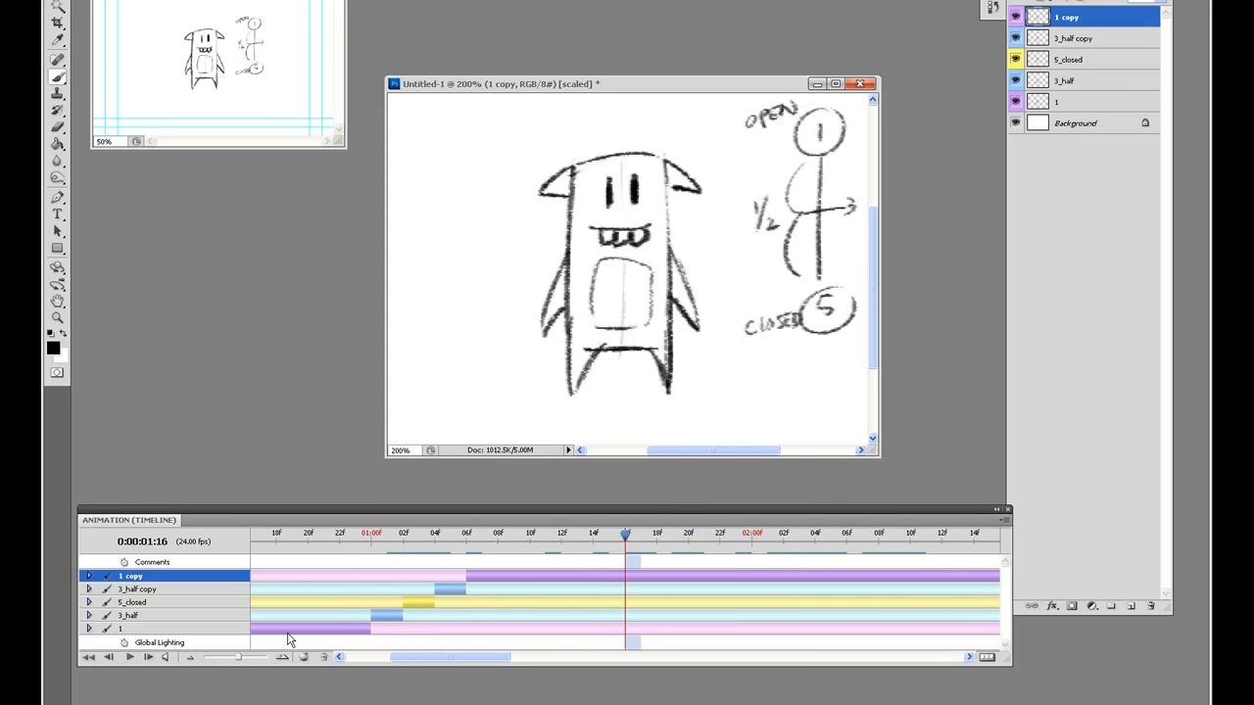
{"action": "left_click_drag", "start_coordinate": [619, 537], "coordinate": [464, 537]}
{"action": "left_click_drag", "start_coordinate": [240, 658], "coordinate": [276, 658]}
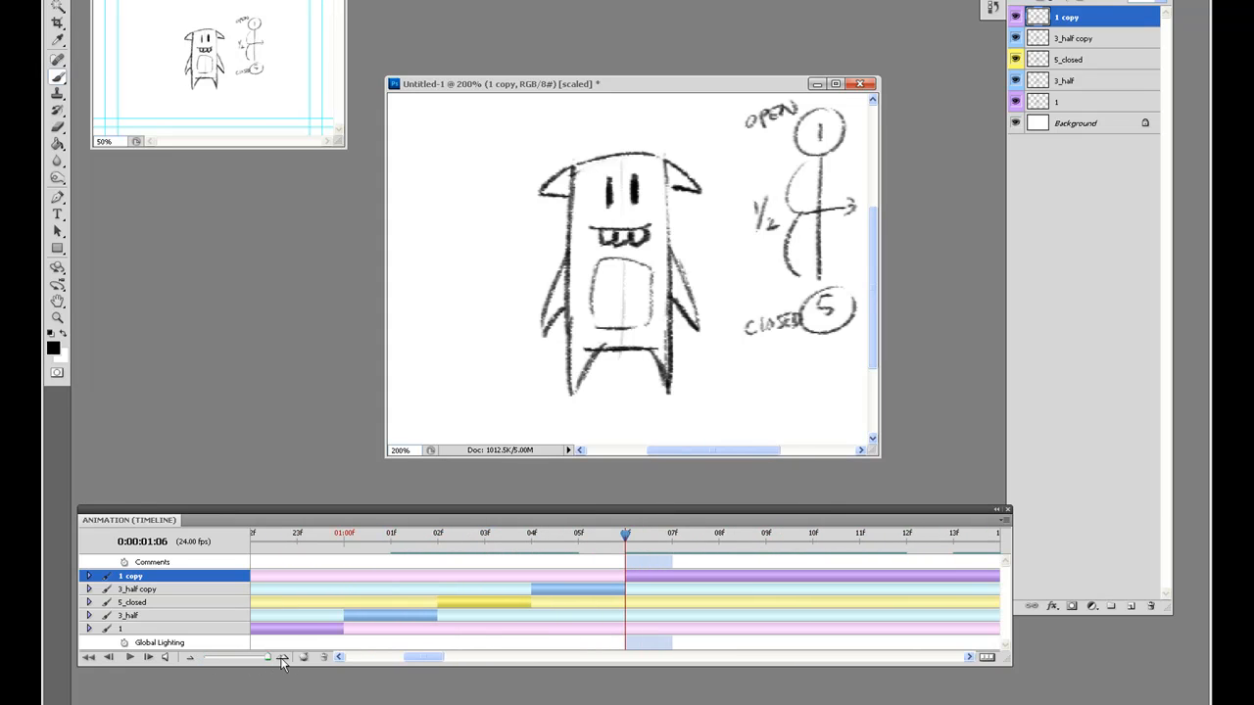
Step: Trim the end of 1 copy to the current time at 01:07f and scrub through the blink frames from 01:00f
{"action": "left_click", "coordinate": [650, 537]}
{"action": "left_click", "coordinate": [1003, 520]}
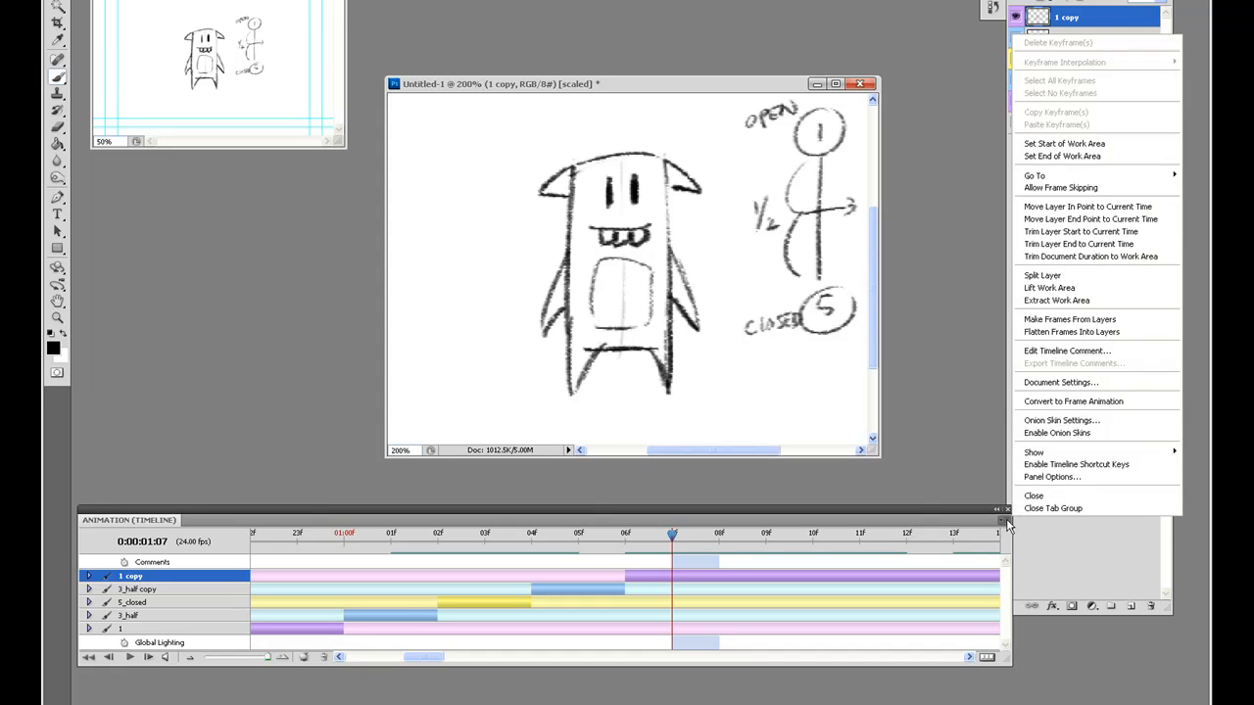
{"action": "left_click", "coordinate": [1105, 243]}
{"action": "left_click_drag", "start_coordinate": [672, 535], "coordinate": [350, 613]}
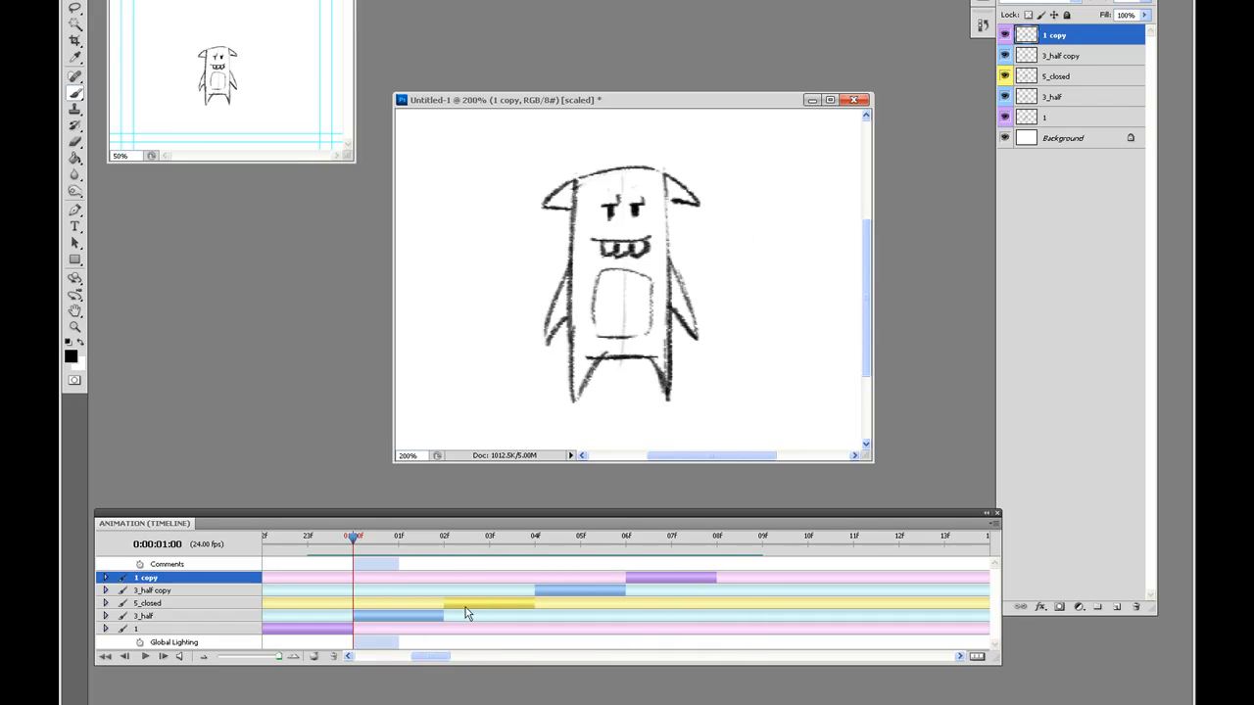
{"action": "left_click_drag", "start_coordinate": [361, 543], "coordinate": [667, 568]}
Step: Extend 1 copy's duration bar to the end of the timeline and return the current time to frame 0
{"action": "left_click_drag", "start_coordinate": [287, 658], "coordinate": [203, 661]}
{"action": "left_click_drag", "start_coordinate": [362, 579], "coordinate": [1041, 588]}
{"action": "left_click_drag", "start_coordinate": [366, 538], "coordinate": [238, 561]}
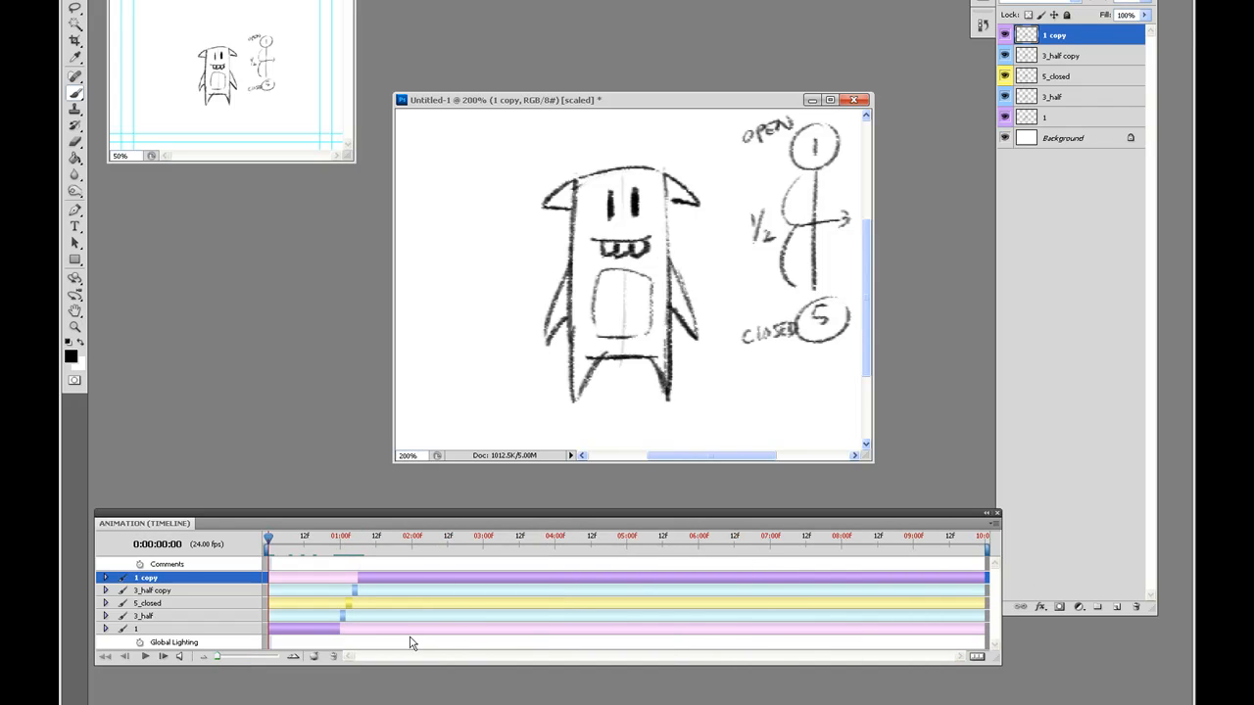
Step: Play the animation from the start, stop it, and scrub back and forth over the blink frames to 01:03f
{"action": "left_click", "coordinate": [145, 656]}
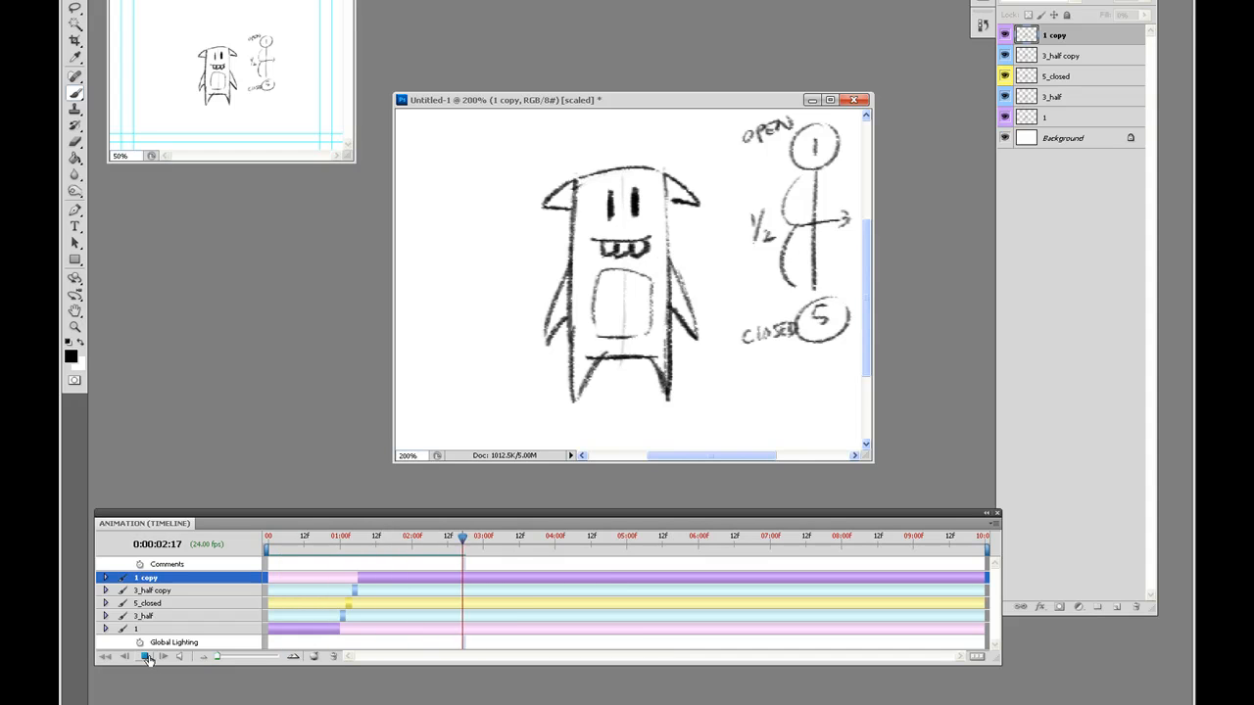
{"action": "left_click", "coordinate": [146, 658]}
{"action": "mouse_move", "coordinate": [529, 545]}
{"action": "left_mouse_down"}
{"action": "mouse_move", "coordinate": [298, 557]}
{"action": "mouse_move", "coordinate": [464, 578]}
{"action": "mouse_move", "coordinate": [291, 584]}
{"action": "mouse_move", "coordinate": [409, 588]}
{"action": "mouse_move", "coordinate": [323, 588]}
{"action": "mouse_move", "coordinate": [335, 590]}
{"action": "left_mouse_up"}
{"action": "left_click_drag", "start_coordinate": [353, 589], "coordinate": [336, 590]}
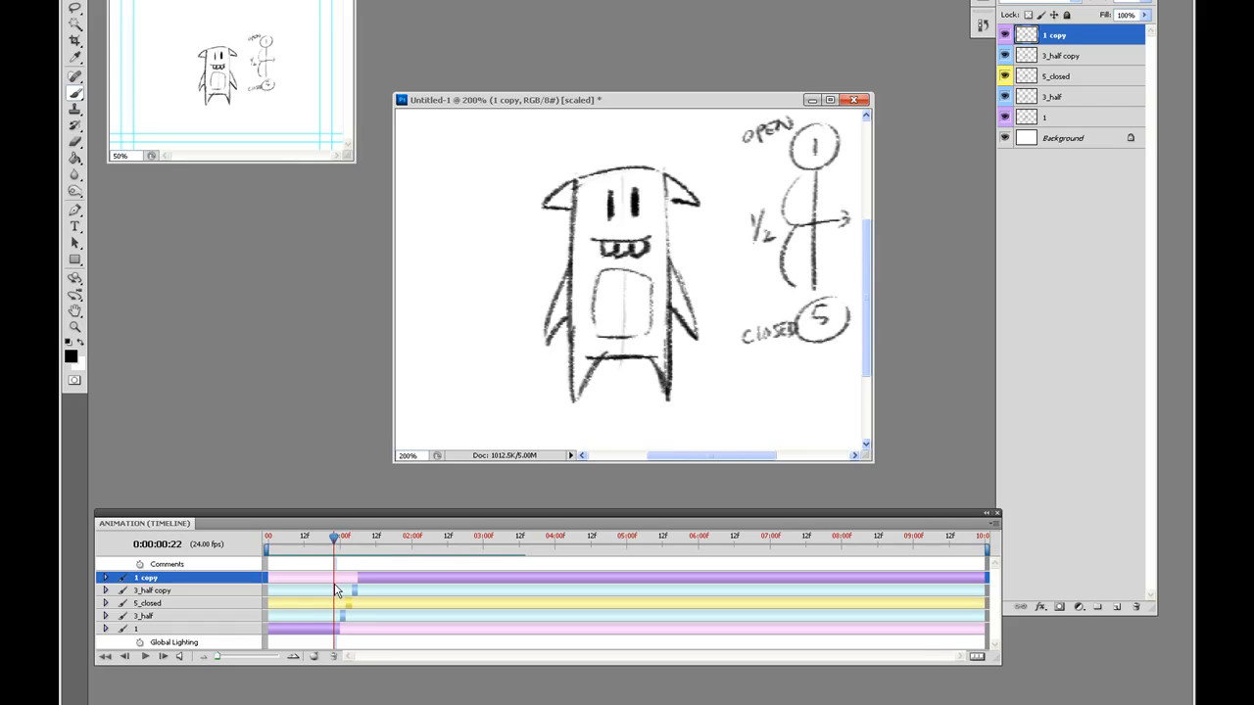
{"action": "left_click_drag", "start_coordinate": [337, 547], "coordinate": [362, 554]}
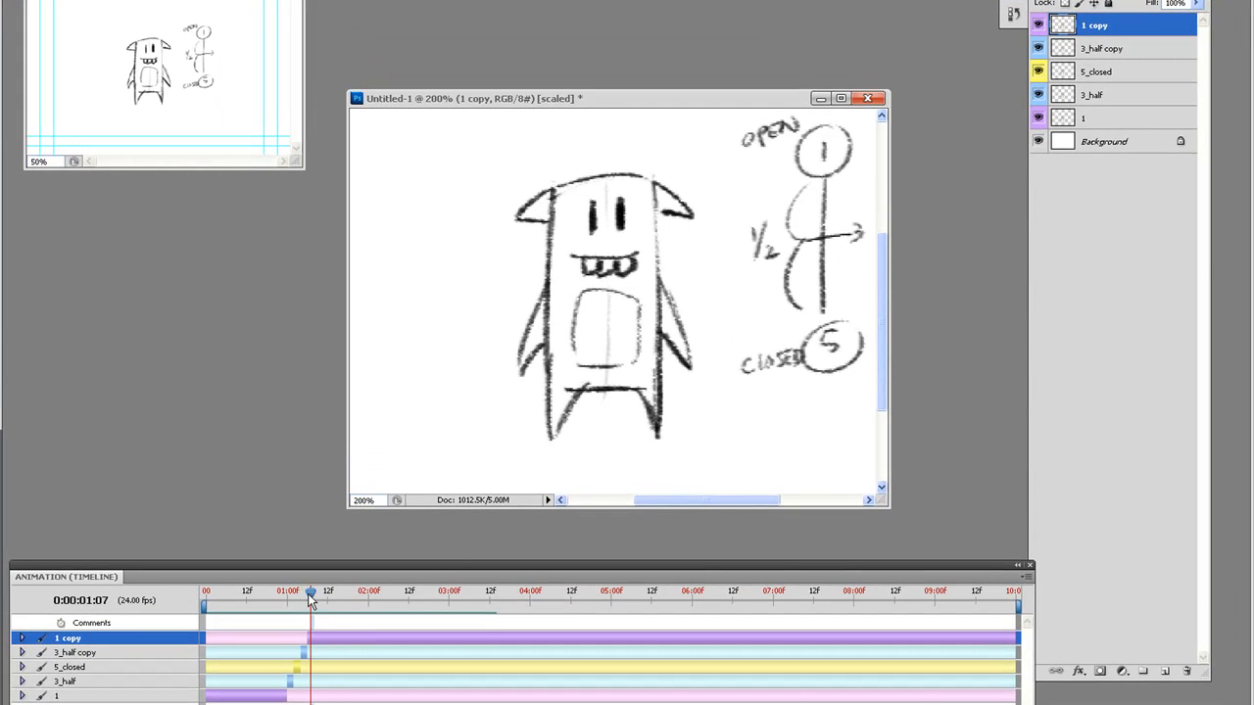
{"action": "left_click_drag", "start_coordinate": [358, 545], "coordinate": [348, 546]}
{"action": "left_click_drag", "start_coordinate": [297, 604], "coordinate": [297, 605]}
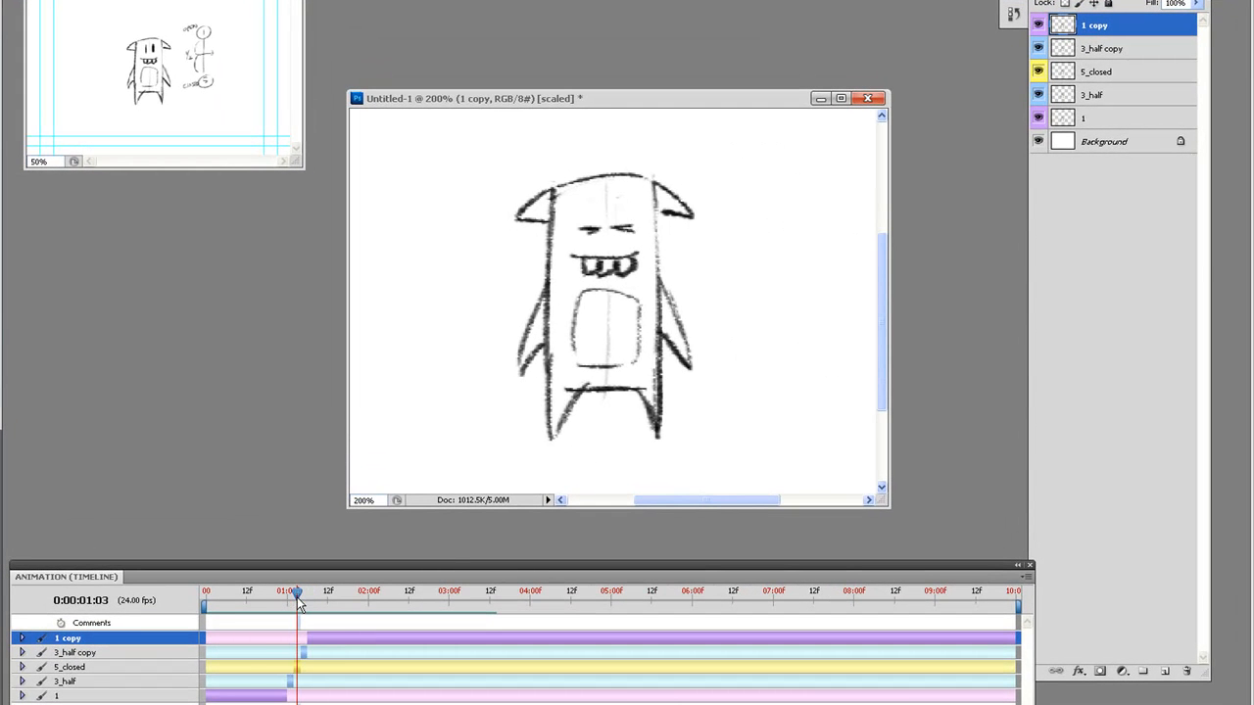
Step: At 01:01f, write an underlined 3 beside the monster on the 3_half layer
{"action": "left_click", "coordinate": [1132, 73]}
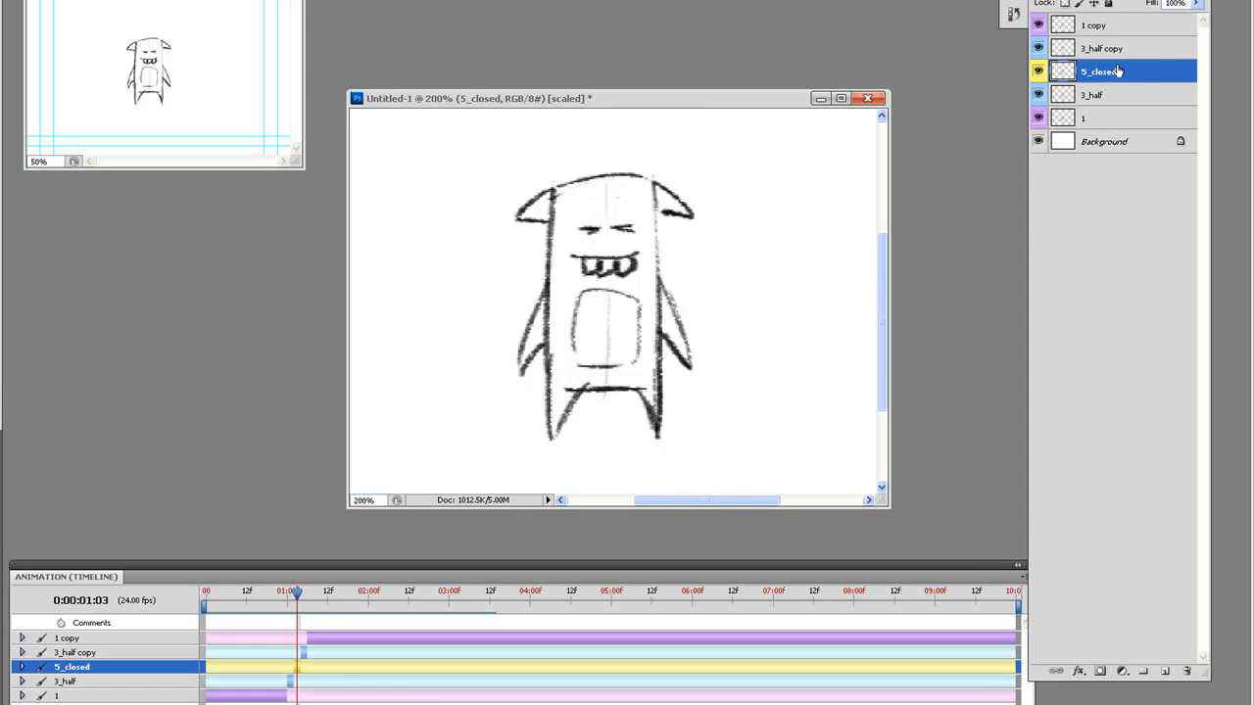
{"action": "left_click_drag", "start_coordinate": [297, 605], "coordinate": [326, 621]}
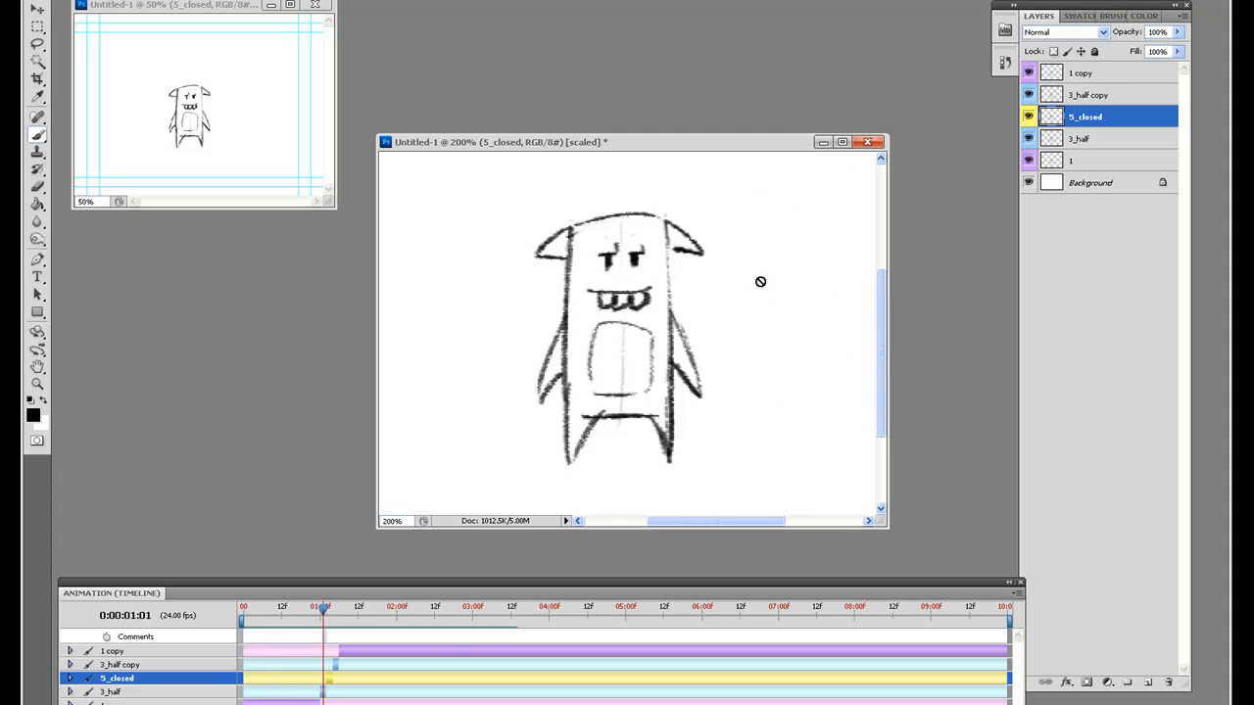
{"action": "left_click", "coordinate": [1118, 139]}
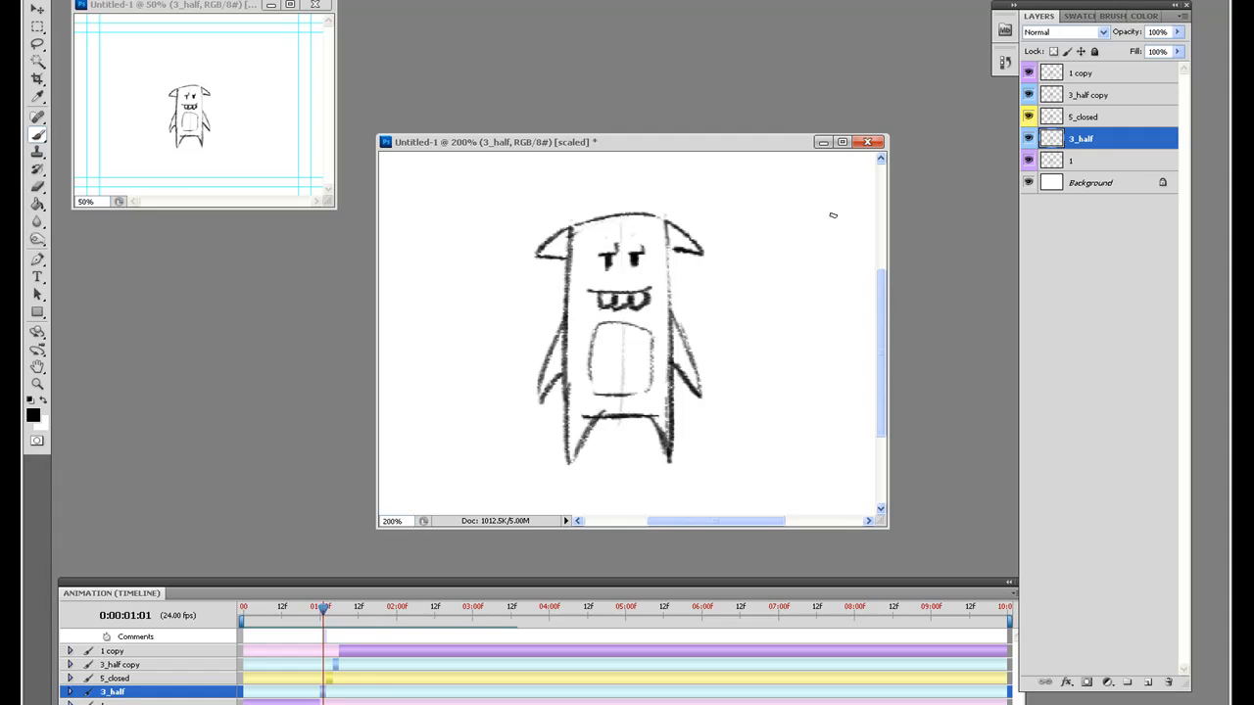
{"action": "left_click_drag", "start_coordinate": [821, 208], "coordinate": [825, 222]}
{"action": "left_click_drag", "start_coordinate": [805, 242], "coordinate": [839, 235]}
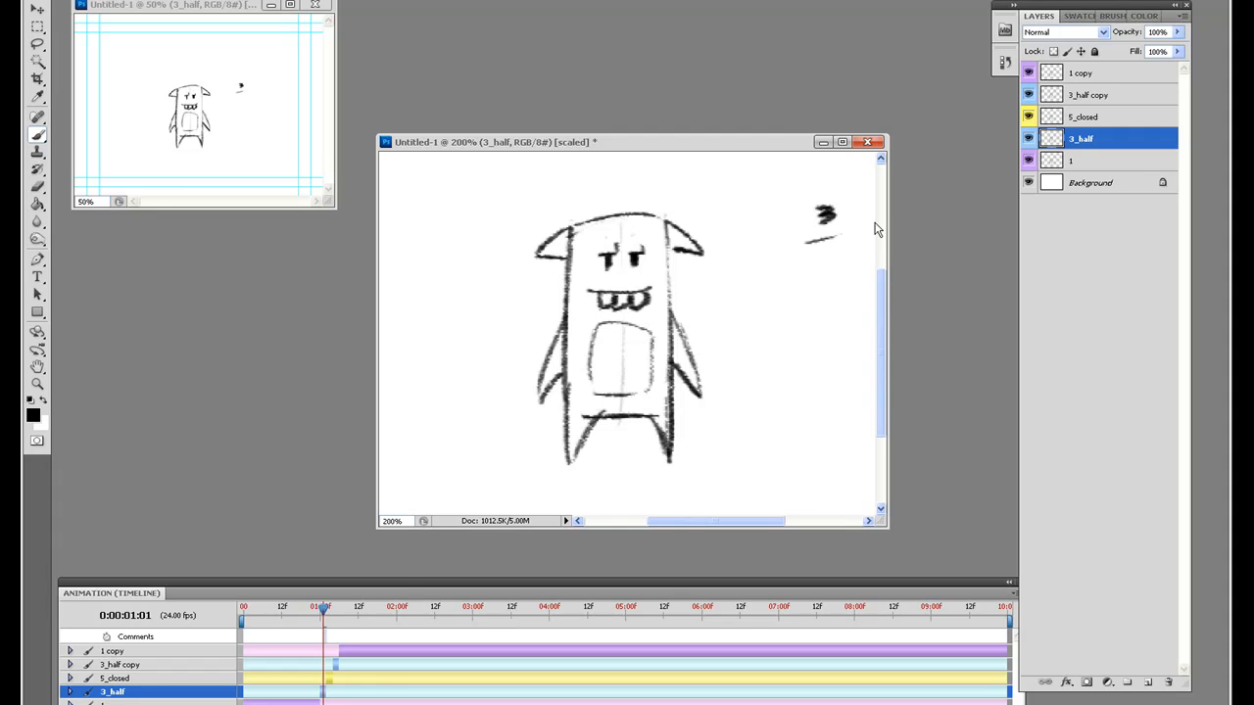
Step: At 01:02f on the 5_closed layer, draw a timing chart beside the monster from a circled 5 to a circled 9, with 7 halfway
{"action": "left_click", "coordinate": [1090, 121]}
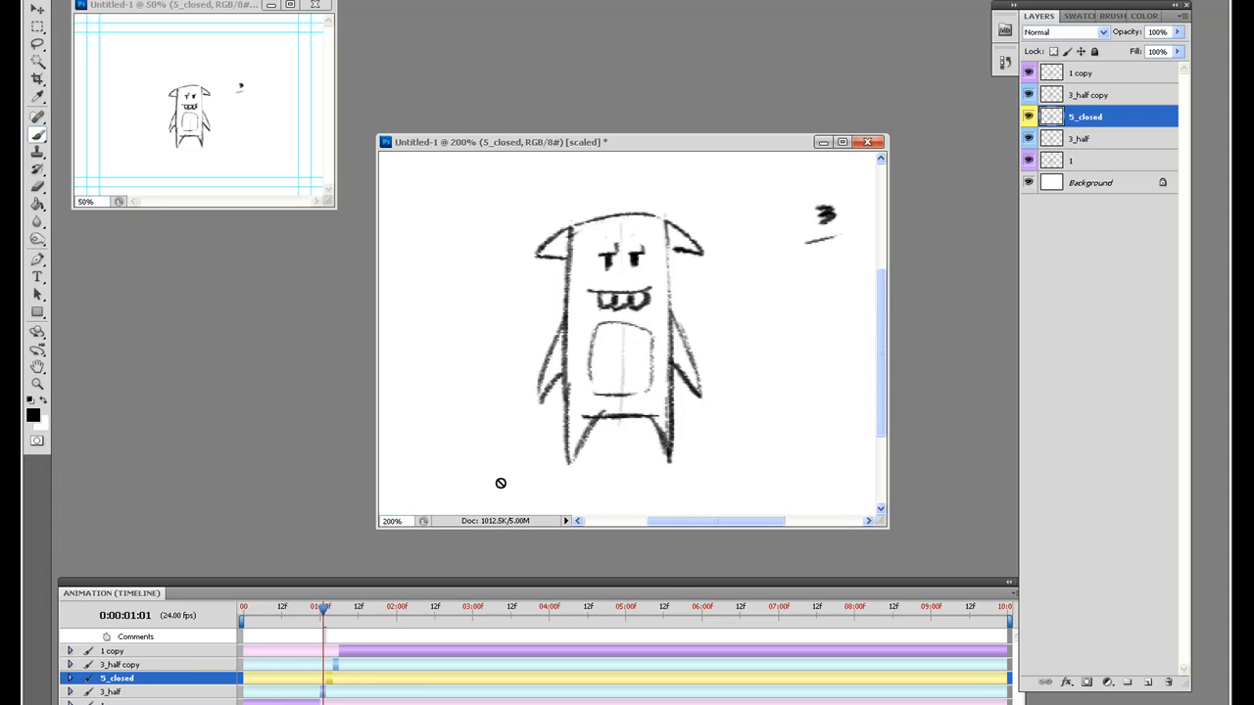
{"action": "mouse_move", "coordinate": [324, 608]}
{"action": "left_mouse_down"}
{"action": "mouse_move", "coordinate": [337, 613]}
{"action": "mouse_move", "coordinate": [327, 615]}
{"action": "left_mouse_up"}
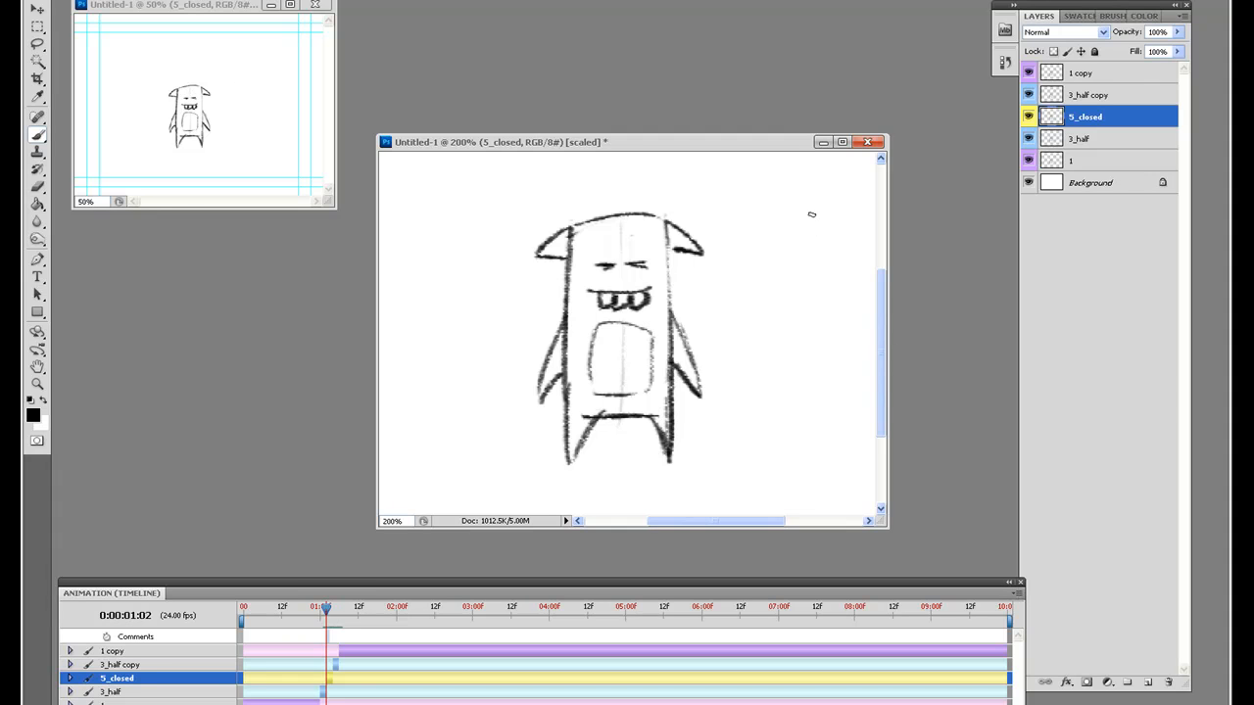
{"action": "left_click_drag", "start_coordinate": [831, 189], "coordinate": [829, 192]}
{"action": "left_click_drag", "start_coordinate": [818, 235], "coordinate": [819, 388]}
{"action": "mouse_move", "coordinate": [829, 345]}
{"action": "left_mouse_down"}
{"action": "mouse_move", "coordinate": [799, 384]}
{"action": "mouse_move", "coordinate": [851, 361]}
{"action": "left_mouse_up"}
{"action": "left_click_drag", "start_coordinate": [789, 241], "coordinate": [774, 352]}
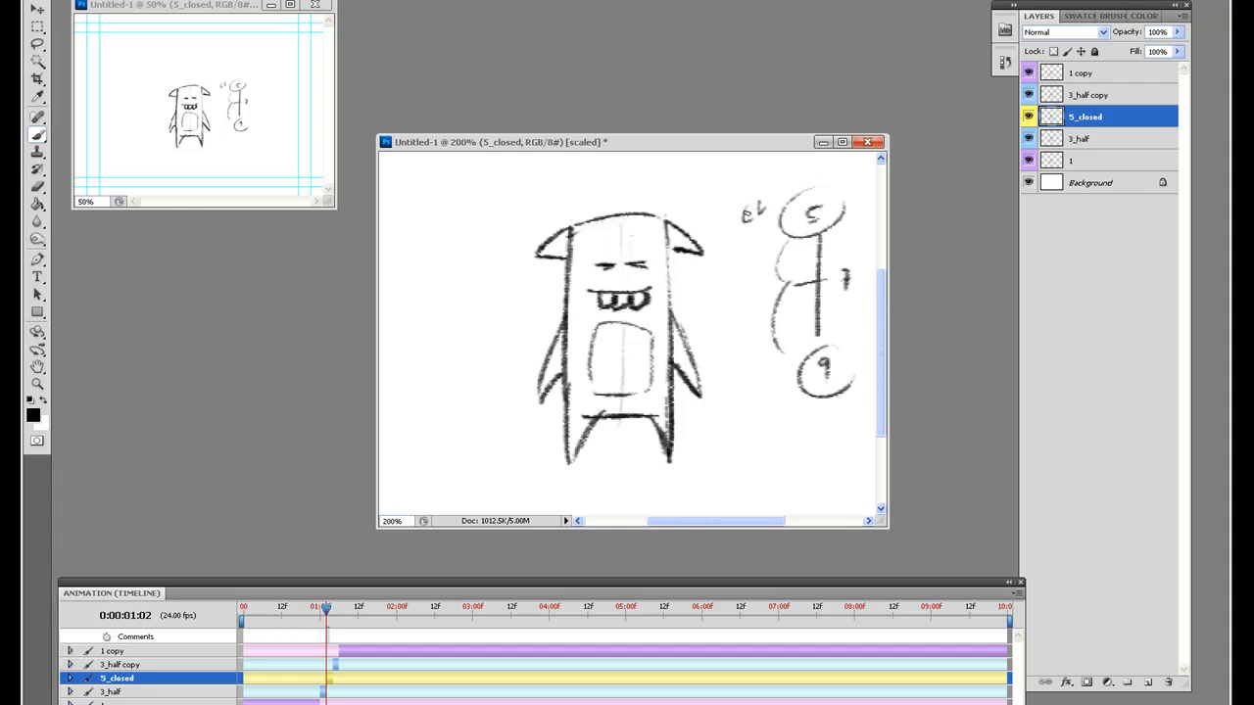
Step: Label the timing chart on 5_closed with CLOSED at 5, 1/2 OPEN at 7 and OPEN at 9
{"action": "left_click_drag", "start_coordinate": [771, 194], "coordinate": [794, 187]}
{"action": "left_click_drag", "start_coordinate": [751, 276], "coordinate": [743, 298]}
{"action": "left_click_drag", "start_coordinate": [748, 296], "coordinate": [760, 312]}
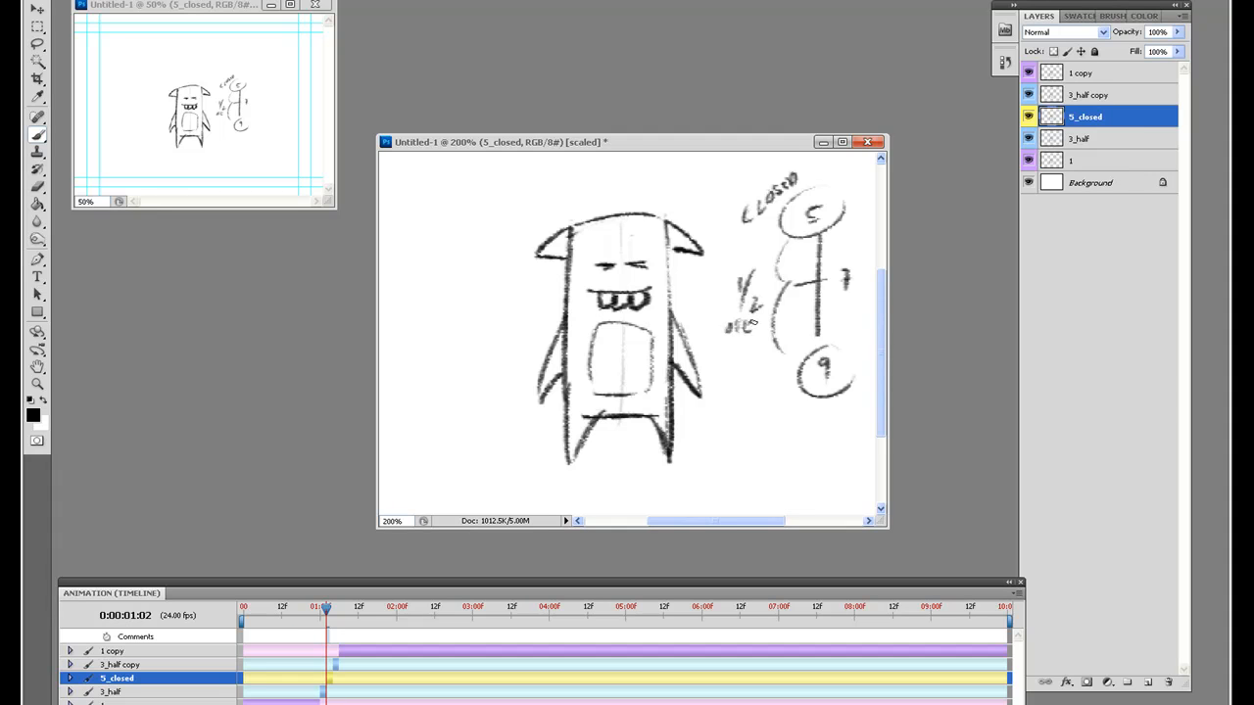
{"action": "left_click_drag", "start_coordinate": [754, 394], "coordinate": [782, 376]}
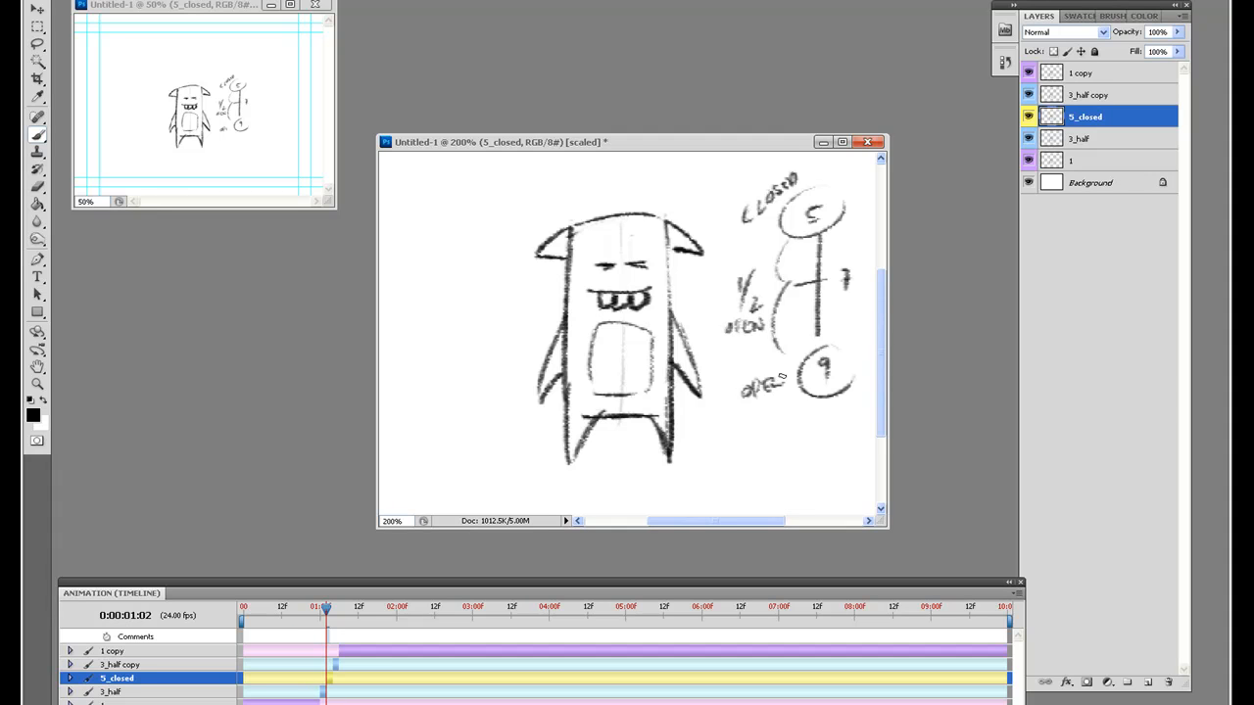
Step: At 01:04f, write an underlined 7 beside the monster on the 3_half copy layer
{"action": "left_click", "coordinate": [1101, 95]}
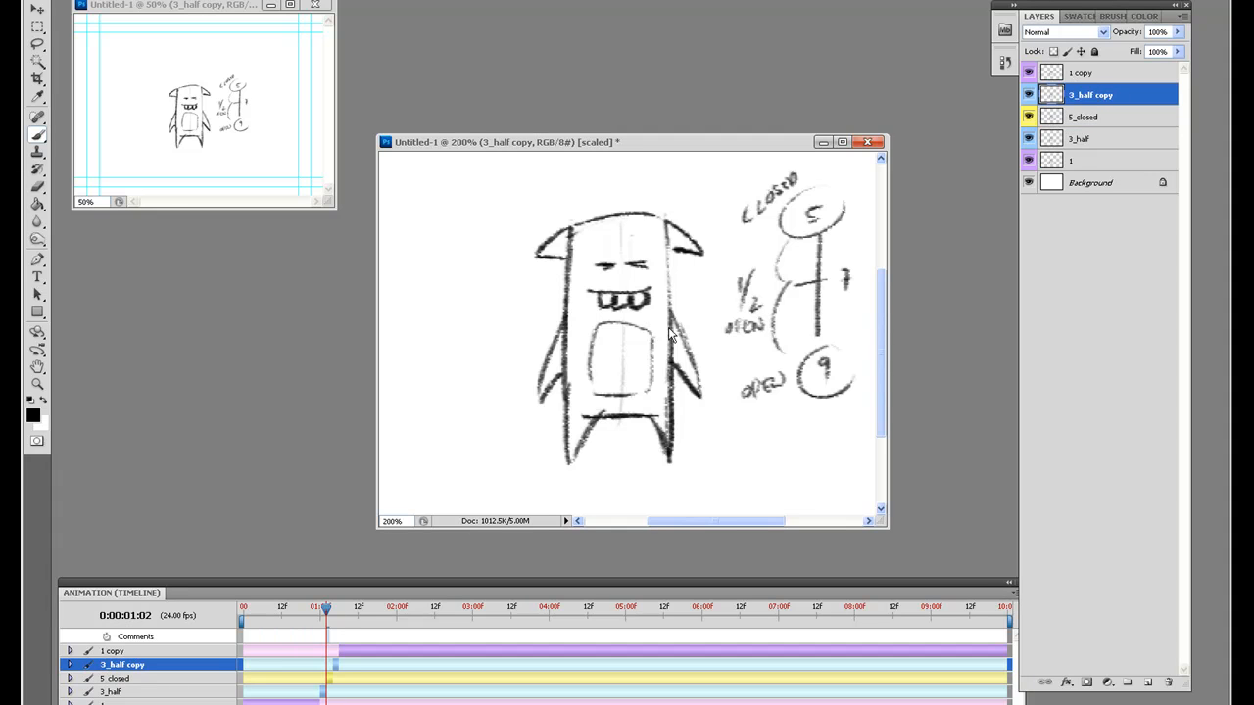
{"action": "left_click_drag", "start_coordinate": [327, 609], "coordinate": [333, 610]}
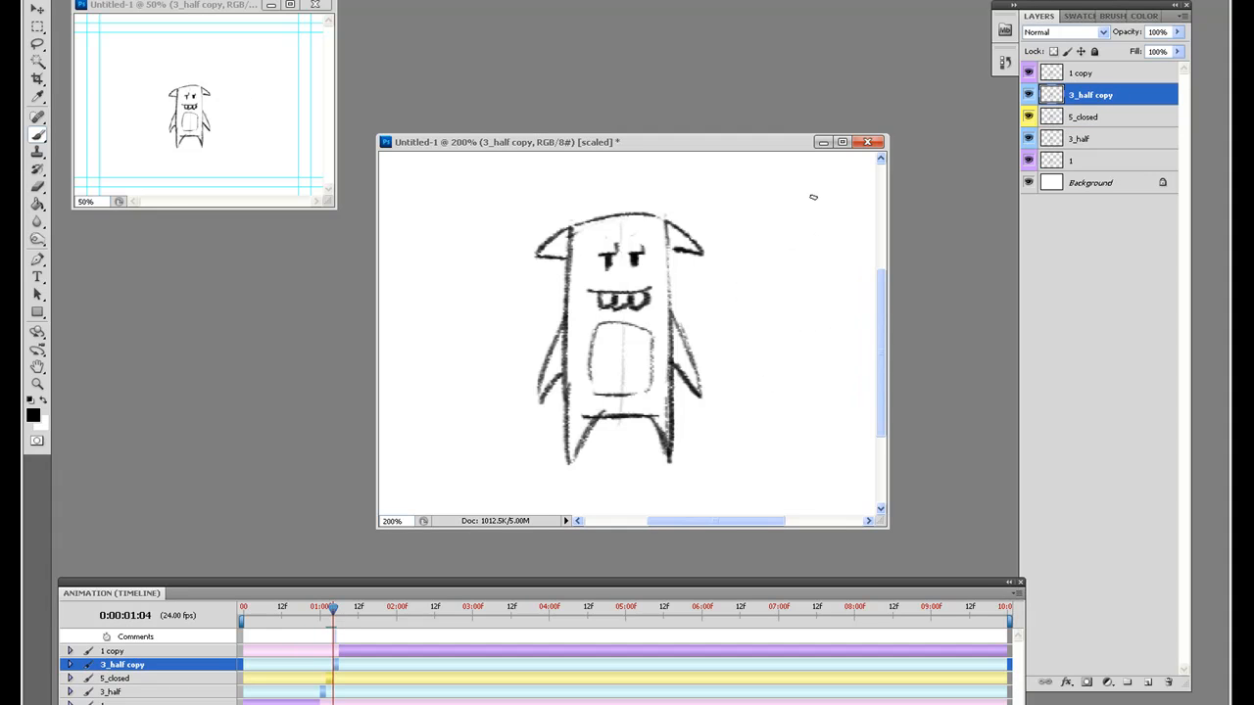
{"action": "left_click_drag", "start_coordinate": [807, 248], "coordinate": [839, 236]}
Step: Rename the 3_half copy layer as 7 and the 1 copy layer as 9
{"action": "double_click", "coordinate": [1100, 97]}
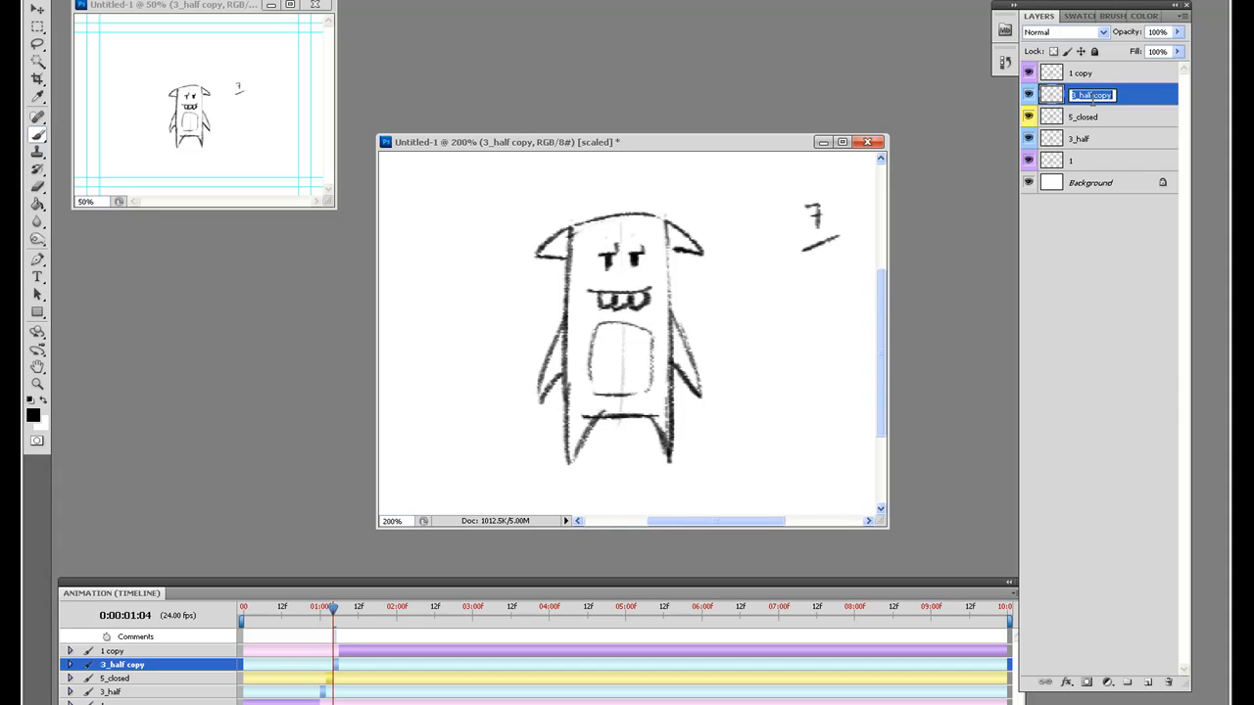
{"action": "type", "text": "7"}
{"action": "key", "text": "Return"}
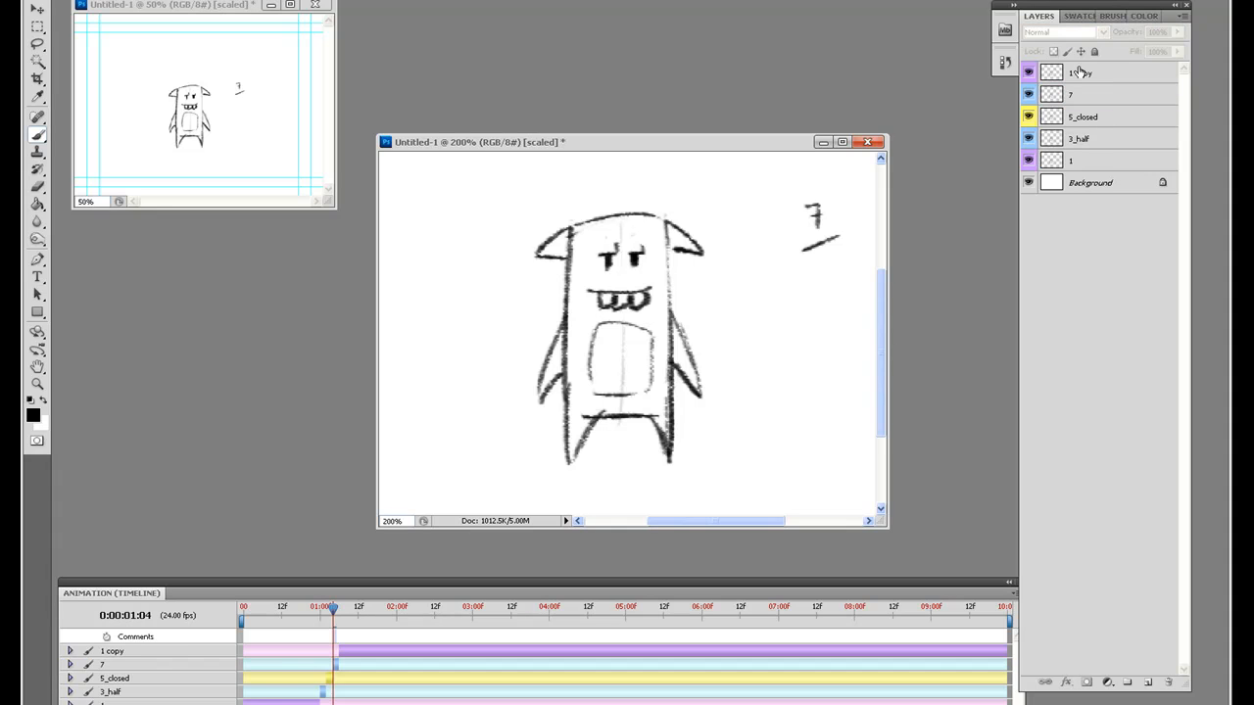
{"action": "double_click", "coordinate": [1083, 73]}
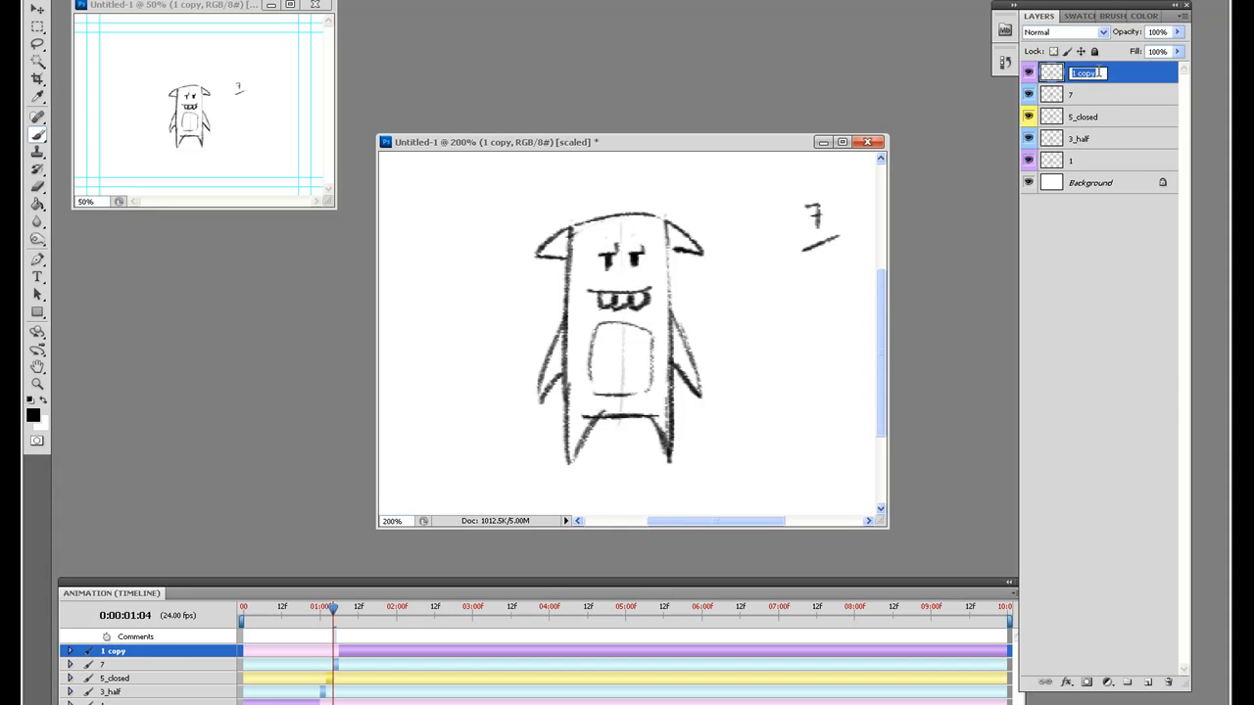
{"action": "type", "text": "9"}
{"action": "left_click", "coordinate": [1082, 339]}
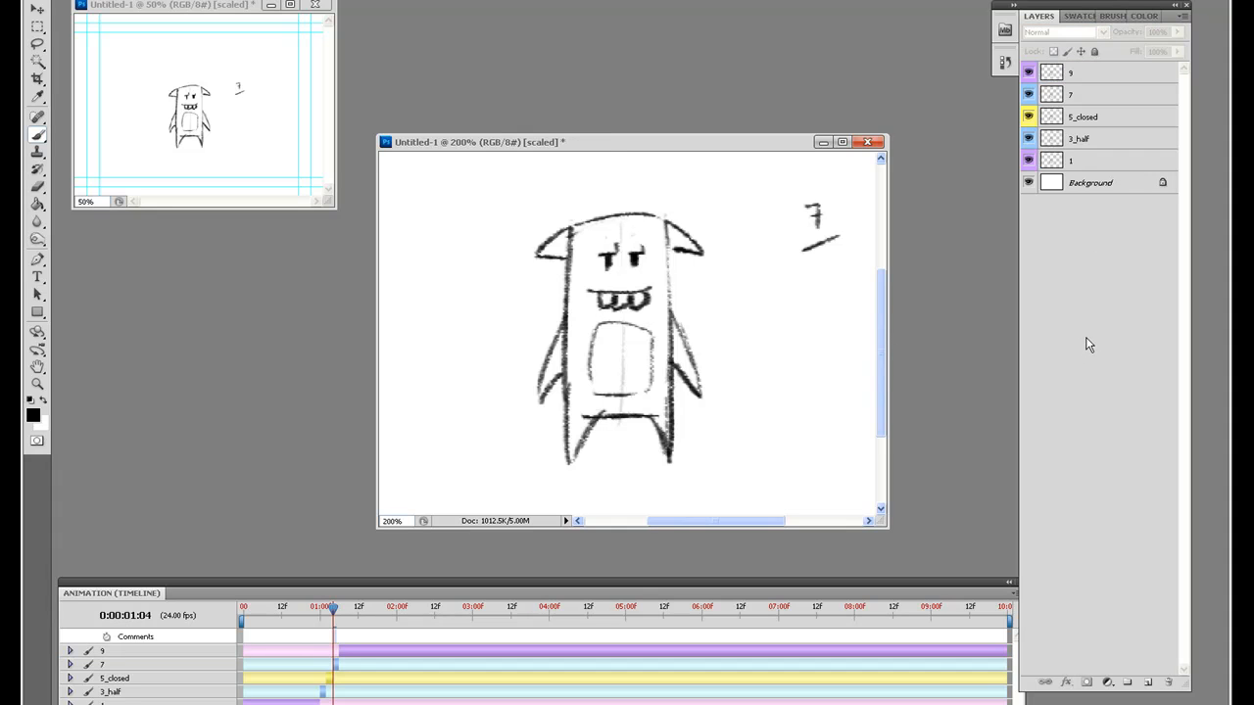
Step: At 01:08f on layer 9, erase the timing chart and the circled number, keeping only the OPEN label and its empty circle
{"action": "left_click", "coordinate": [343, 608]}
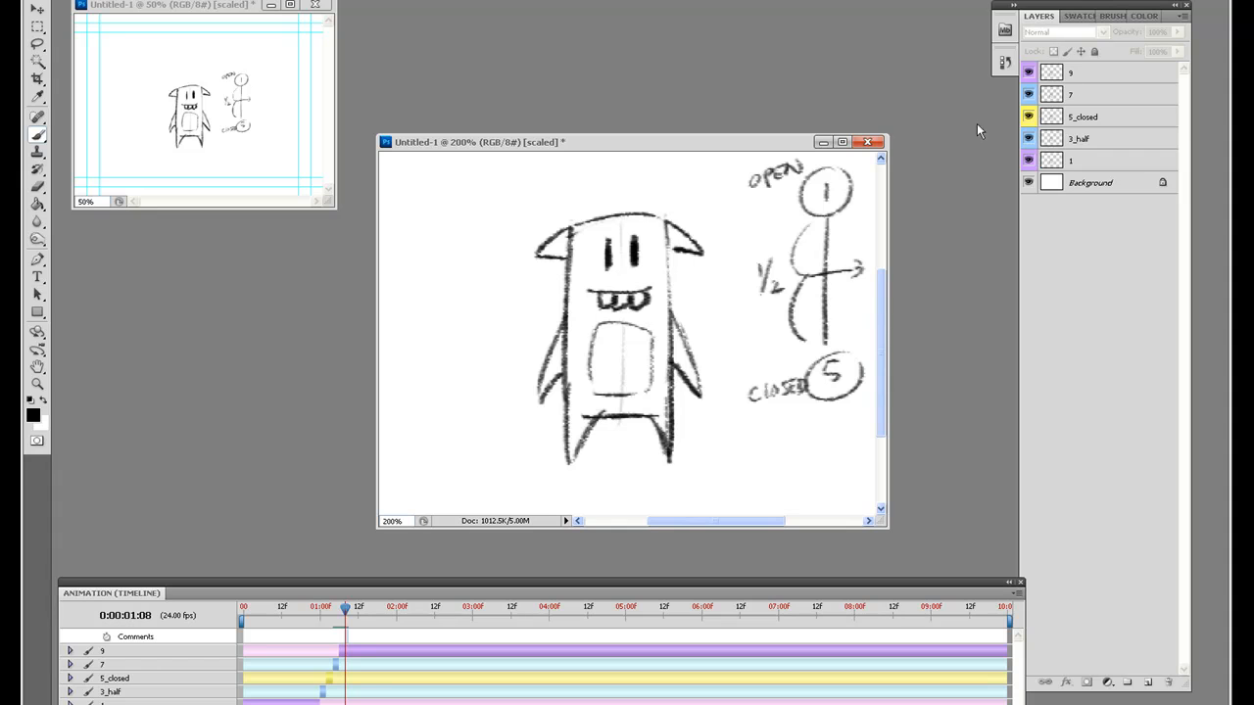
{"action": "left_click", "coordinate": [1099, 71]}
{"action": "key", "text": "e"}
{"action": "left_click_drag", "start_coordinate": [829, 187], "coordinate": [823, 201]}
{"action": "mouse_move", "coordinate": [770, 232]}
{"action": "left_mouse_down"}
{"action": "mouse_move", "coordinate": [780, 261]}
{"action": "mouse_move", "coordinate": [801, 251]}
{"action": "left_mouse_up"}
{"action": "mouse_move", "coordinate": [699, 320]}
{"action": "left_mouse_down"}
{"action": "mouse_move", "coordinate": [744, 317]}
{"action": "mouse_move", "coordinate": [761, 503]}
{"action": "mouse_move", "coordinate": [725, 434]}
{"action": "mouse_move", "coordinate": [621, 525]}
{"action": "left_mouse_up"}
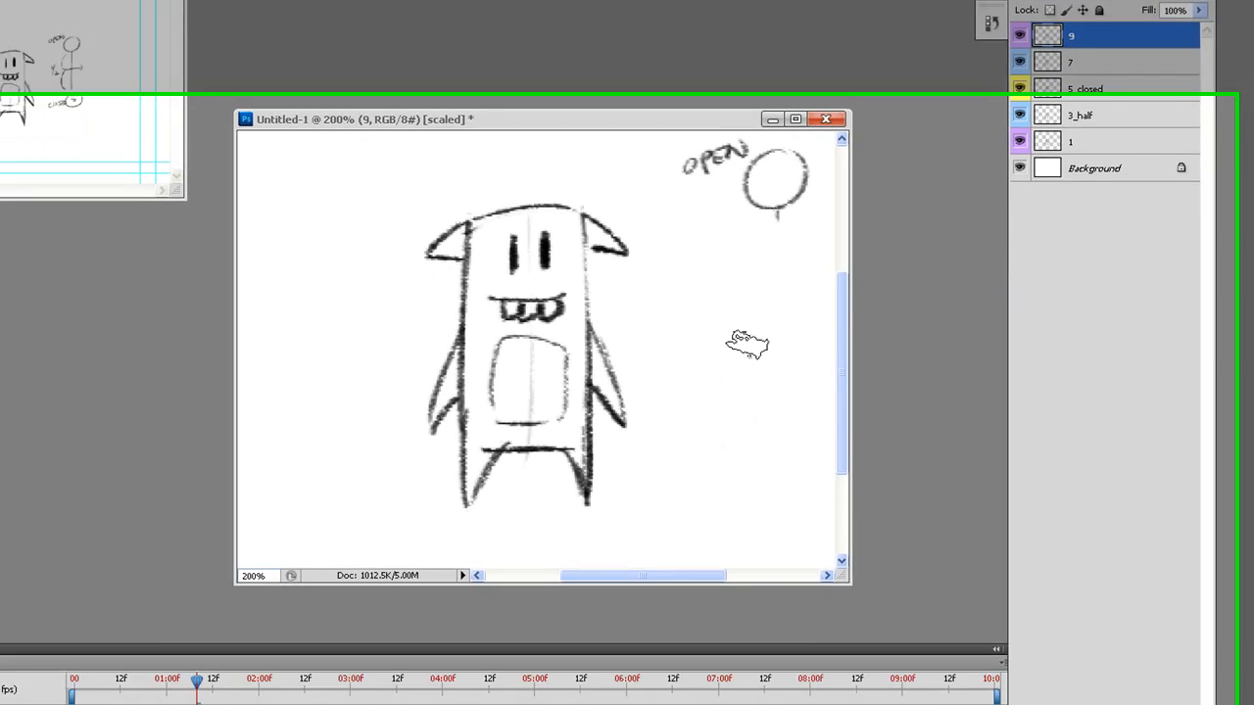
Step: Paint a 9 inside the circle next to OPEN on layer 9 and erase its stray marks
{"action": "key", "text": "b"}
{"action": "left_click_drag", "start_coordinate": [766, 184], "coordinate": [765, 230]}
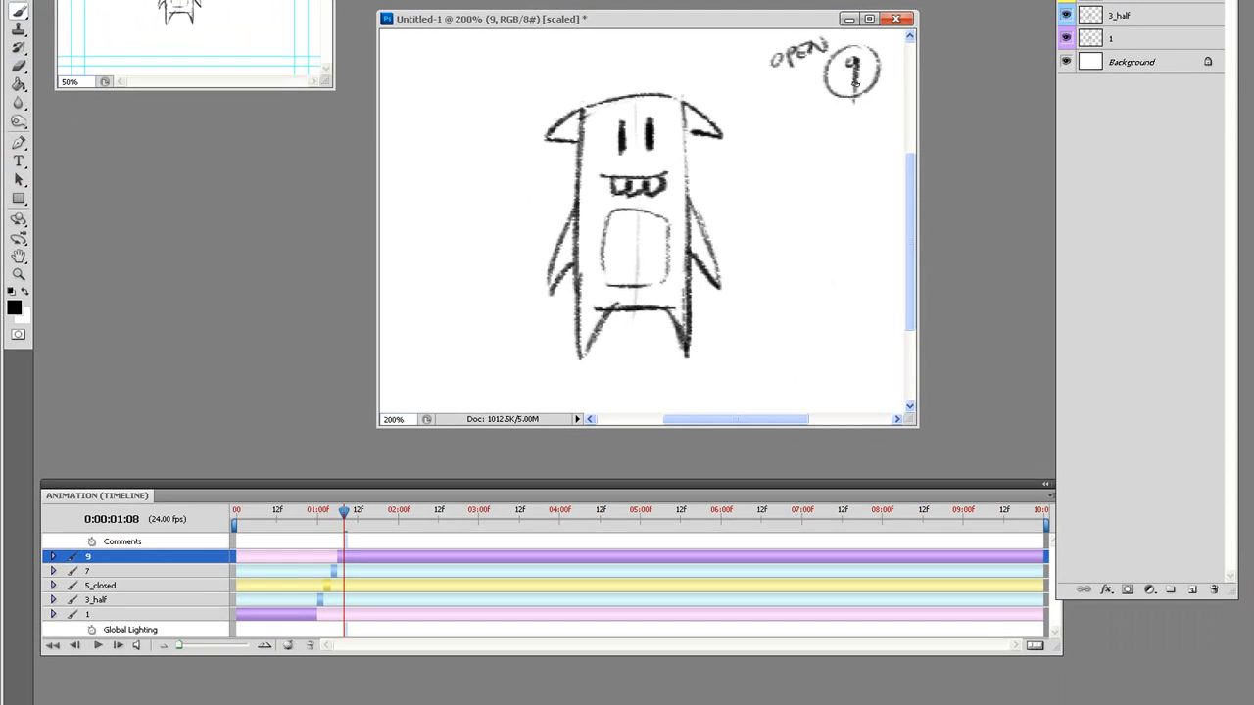
{"action": "key", "text": "e"}
{"action": "left_click_drag", "start_coordinate": [848, 65], "coordinate": [855, 83]}
{"action": "key", "text": "b"}
Step: Play the blink animation from near the start of the timeline
{"action": "left_click_drag", "start_coordinate": [343, 512], "coordinate": [260, 511]}
{"action": "left_click", "coordinate": [102, 645]}
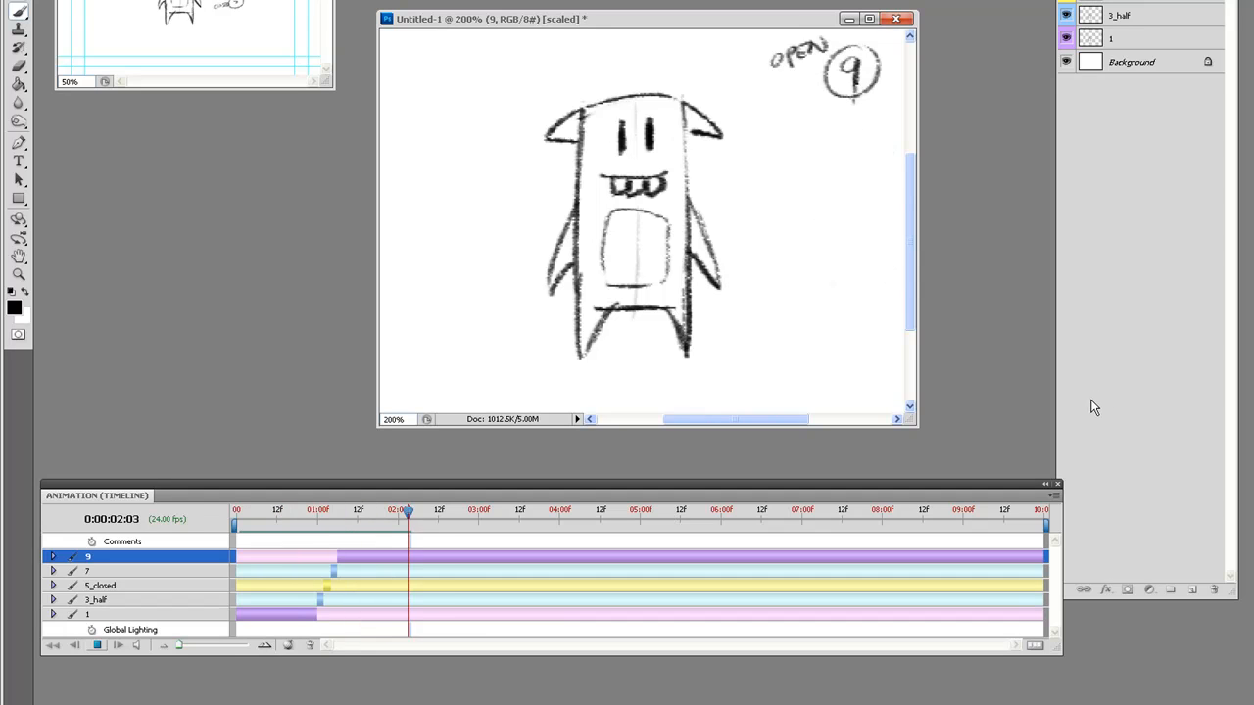
Step: Shorten the document timeline's duration to 4 seconds, keeping the frame rate at 24 fps
{"action": "left_click_drag", "start_coordinate": [405, 534], "coordinate": [500, 537]}
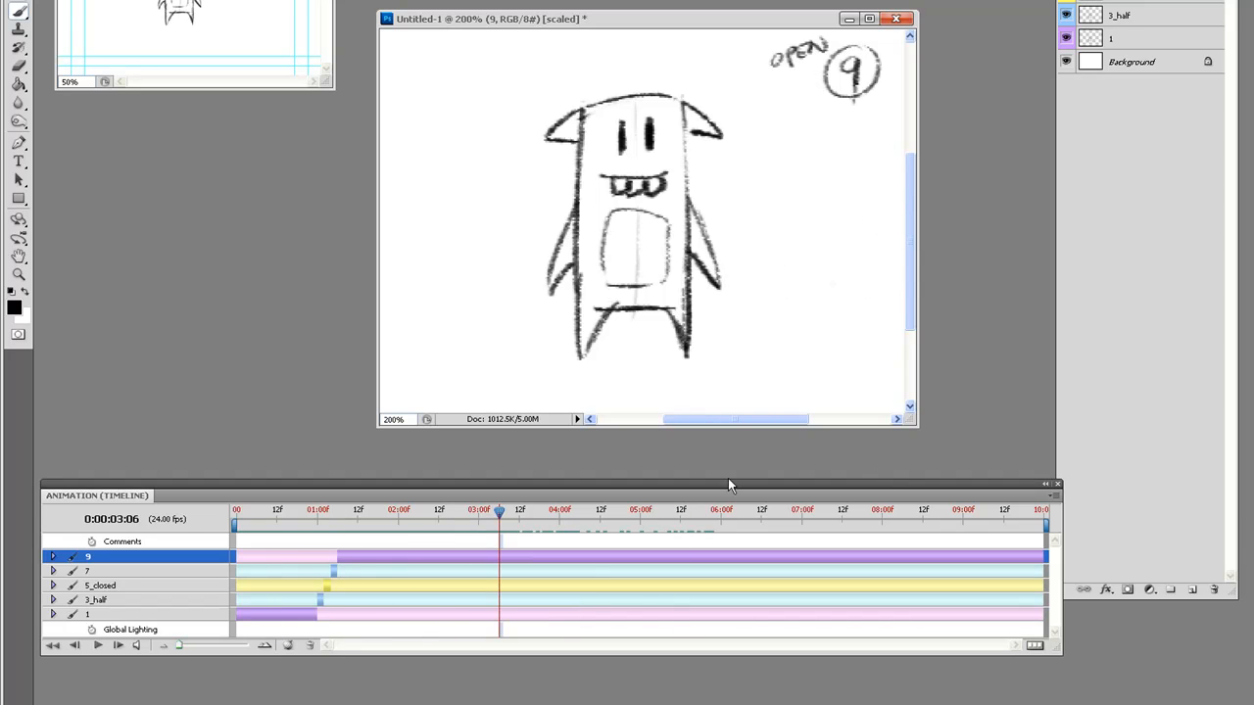
{"action": "left_click", "coordinate": [1054, 495]}
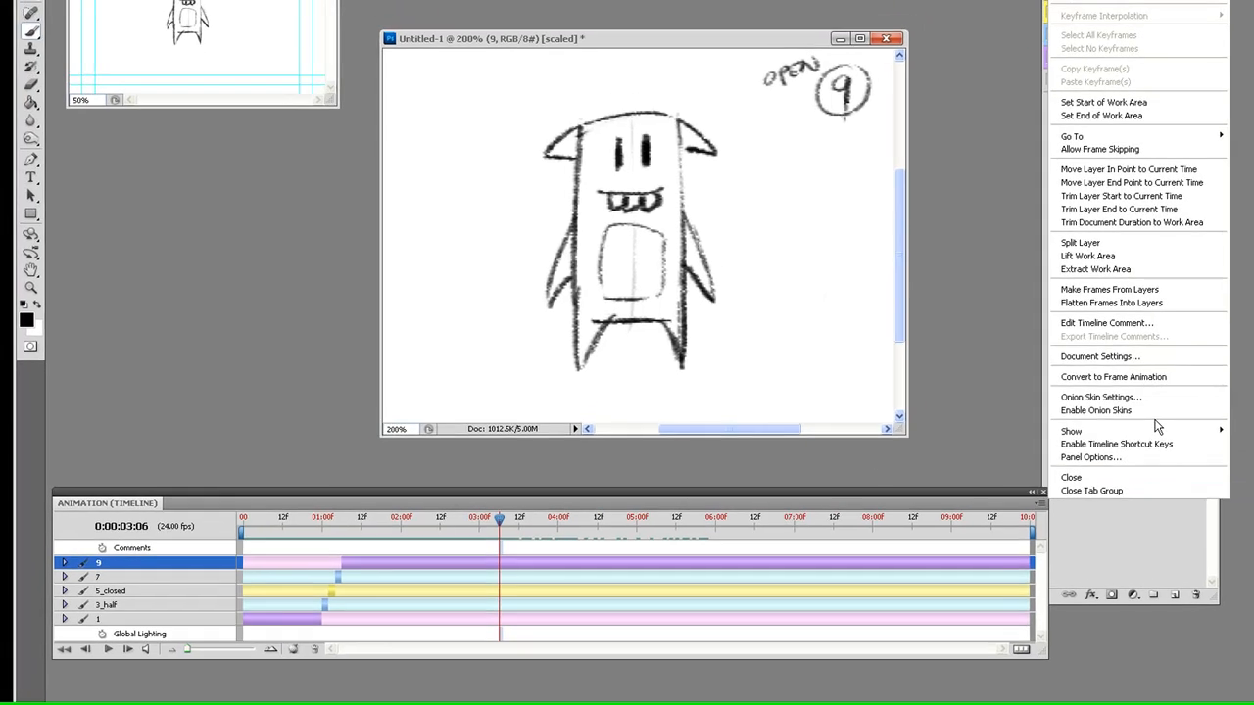
{"action": "left_click", "coordinate": [1107, 352]}
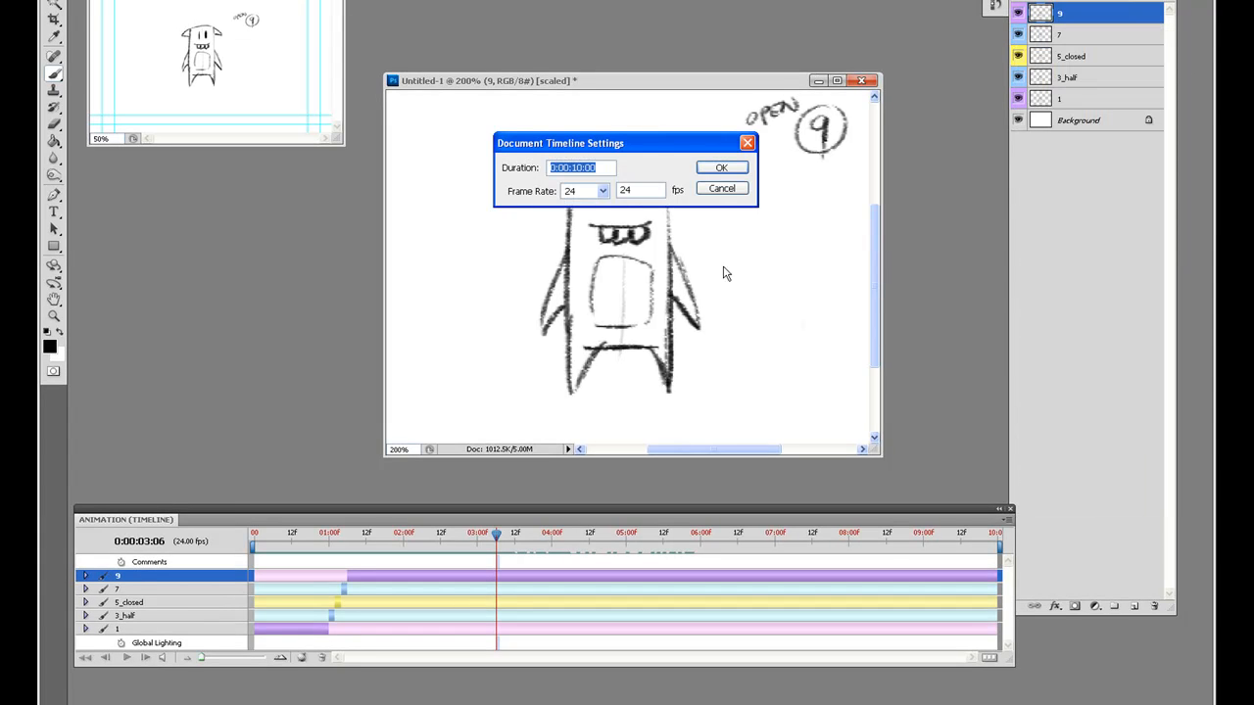
{"action": "left_click", "coordinate": [577, 168]}
{"action": "type", "text": "0"}
{"action": "left_click", "coordinate": [724, 168]}
Step: Play the blink animation from the start of the shortened timeline, stop it, and return the playhead to 0:00:00:02
{"action": "left_click_drag", "start_coordinate": [859, 536], "coordinate": [245, 630]}
{"action": "left_click", "coordinate": [127, 658]}
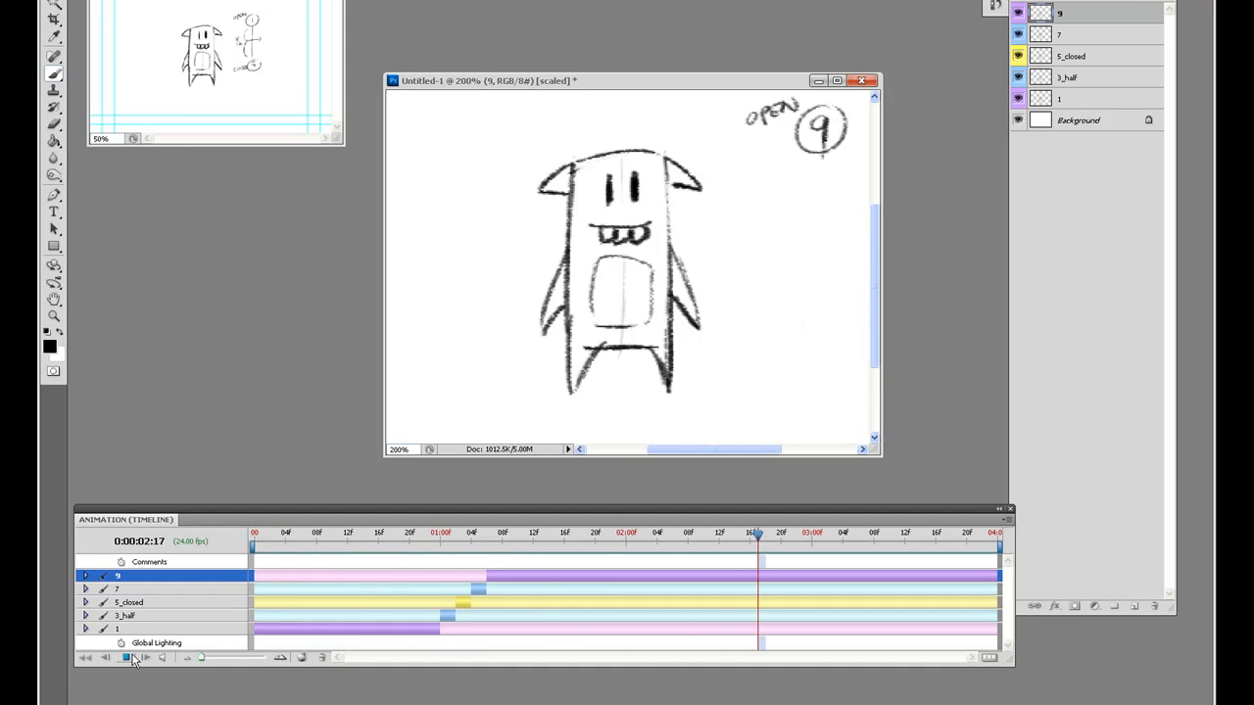
{"action": "key", "text": "space"}
{"action": "mouse_move", "coordinate": [781, 536]}
{"action": "left_mouse_down"}
{"action": "mouse_move", "coordinate": [253, 578]}
{"action": "mouse_move", "coordinate": [918, 588]}
{"action": "mouse_move", "coordinate": [308, 606]}
{"action": "mouse_move", "coordinate": [266, 594]}
{"action": "left_mouse_up"}
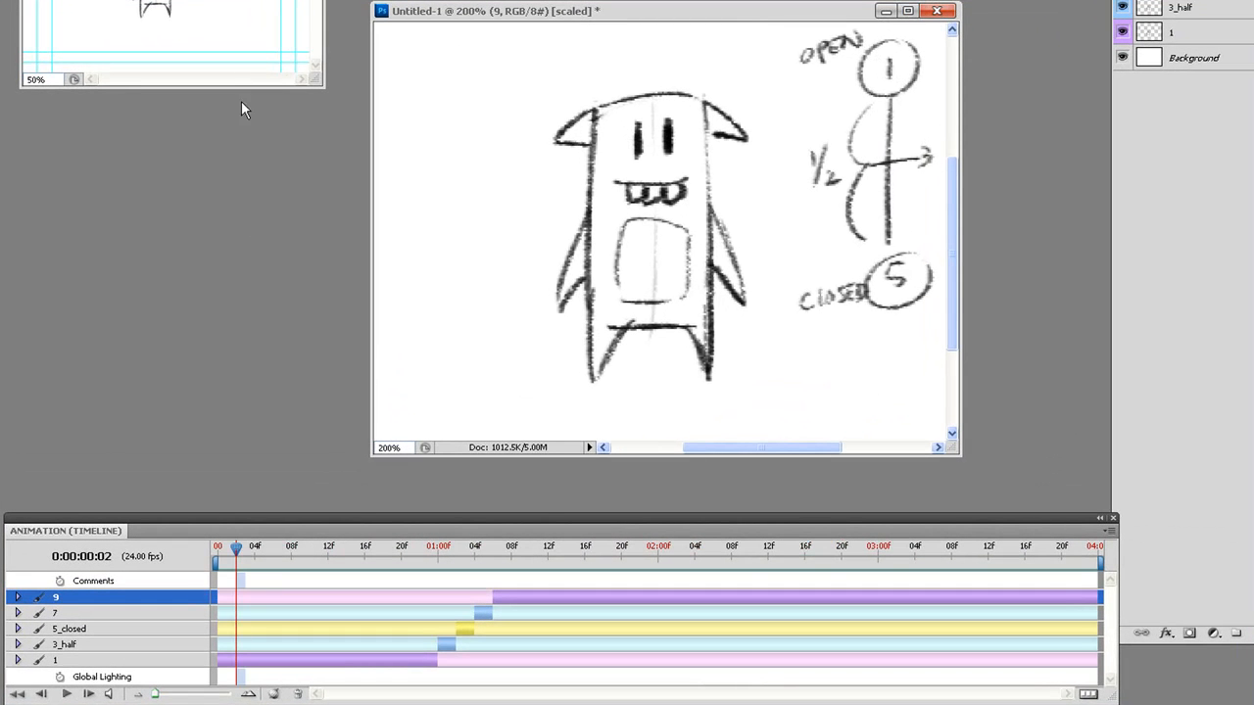
{"action": "mouse_move", "coordinate": [906, 528]}
{"action": "left_mouse_down"}
{"action": "mouse_move", "coordinate": [917, 524]}
{"action": "mouse_move", "coordinate": [909, 516]}
{"action": "left_mouse_up"}
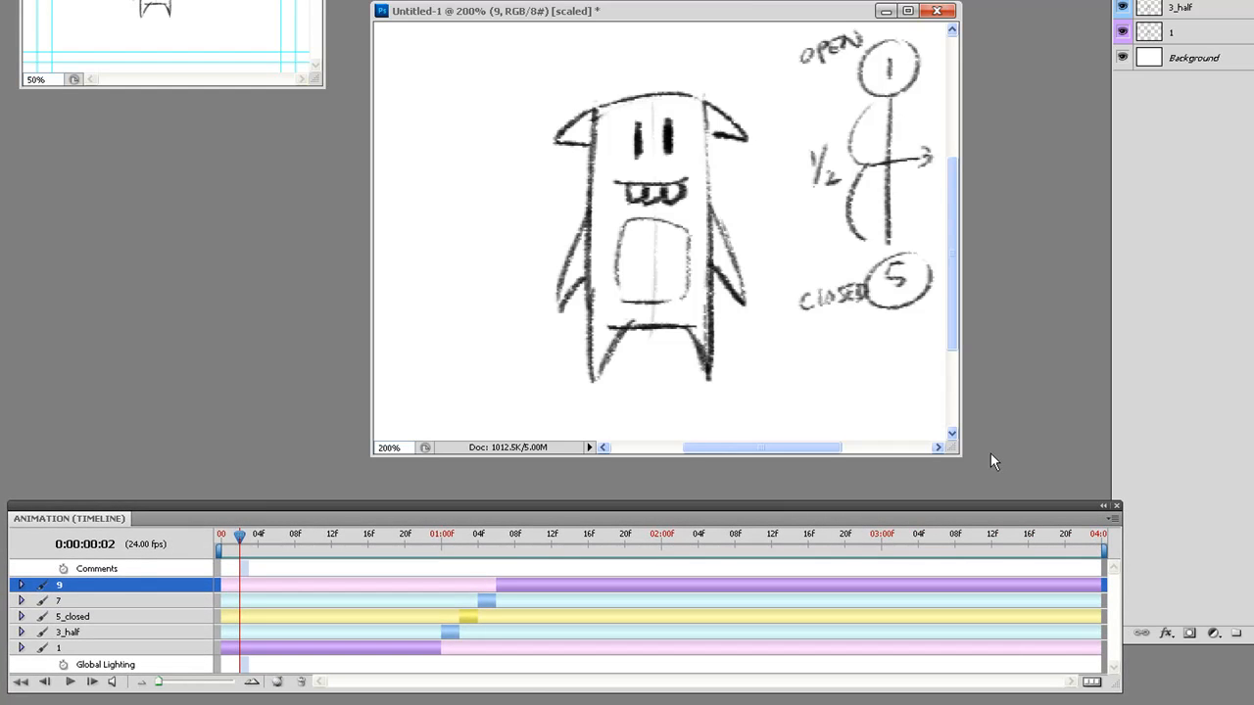